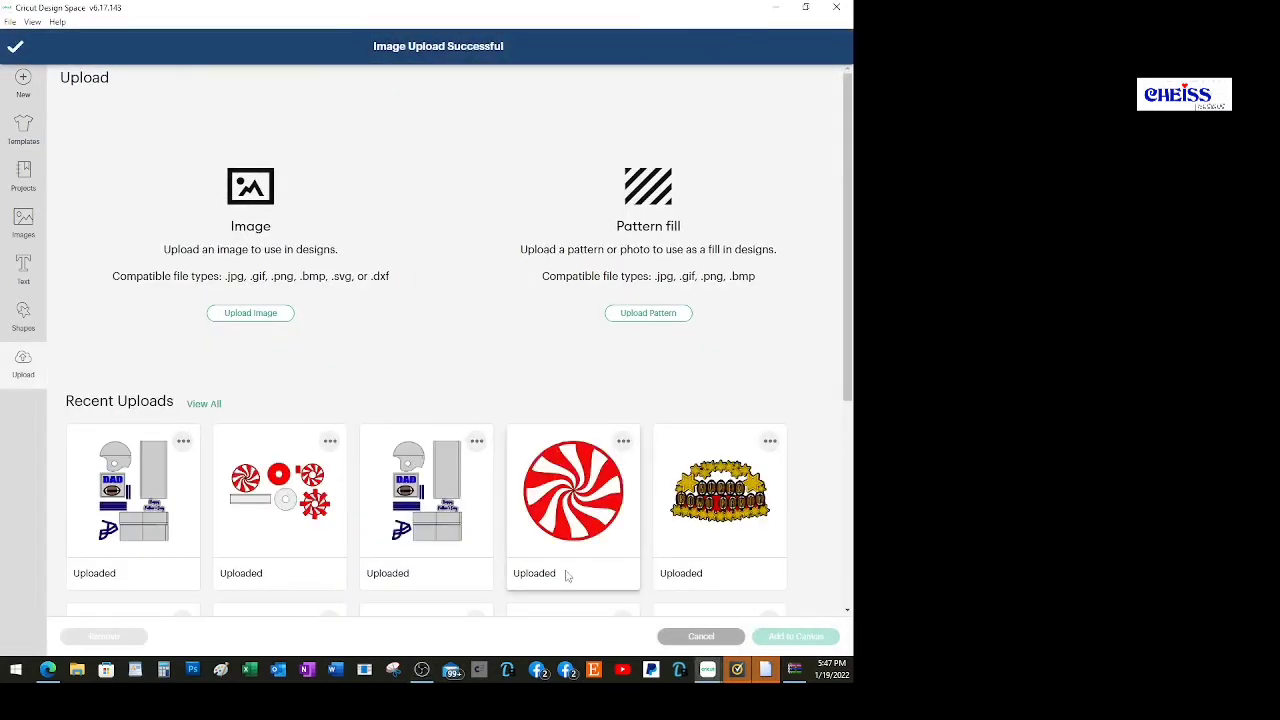
Add the most recently uploaded DAD football helmet box design to the canvas and shift it clear of the canvas edges.
left_click(139, 498)
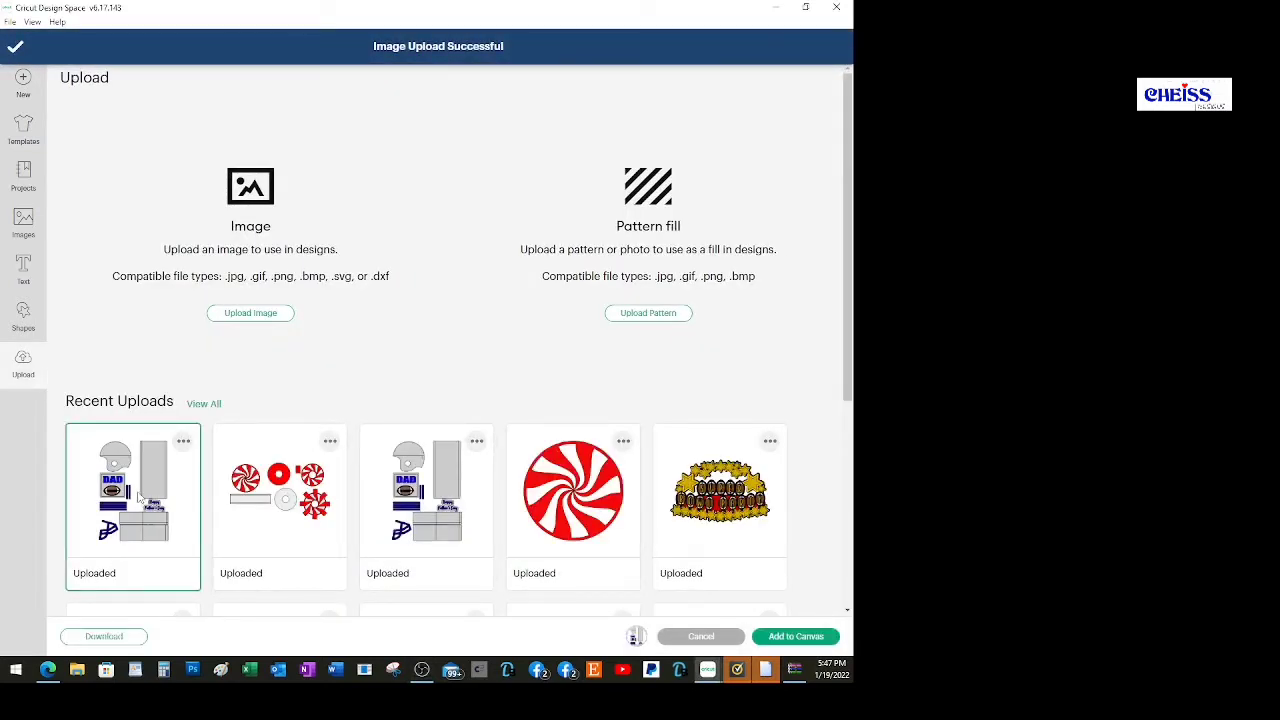
left_click(790, 636)
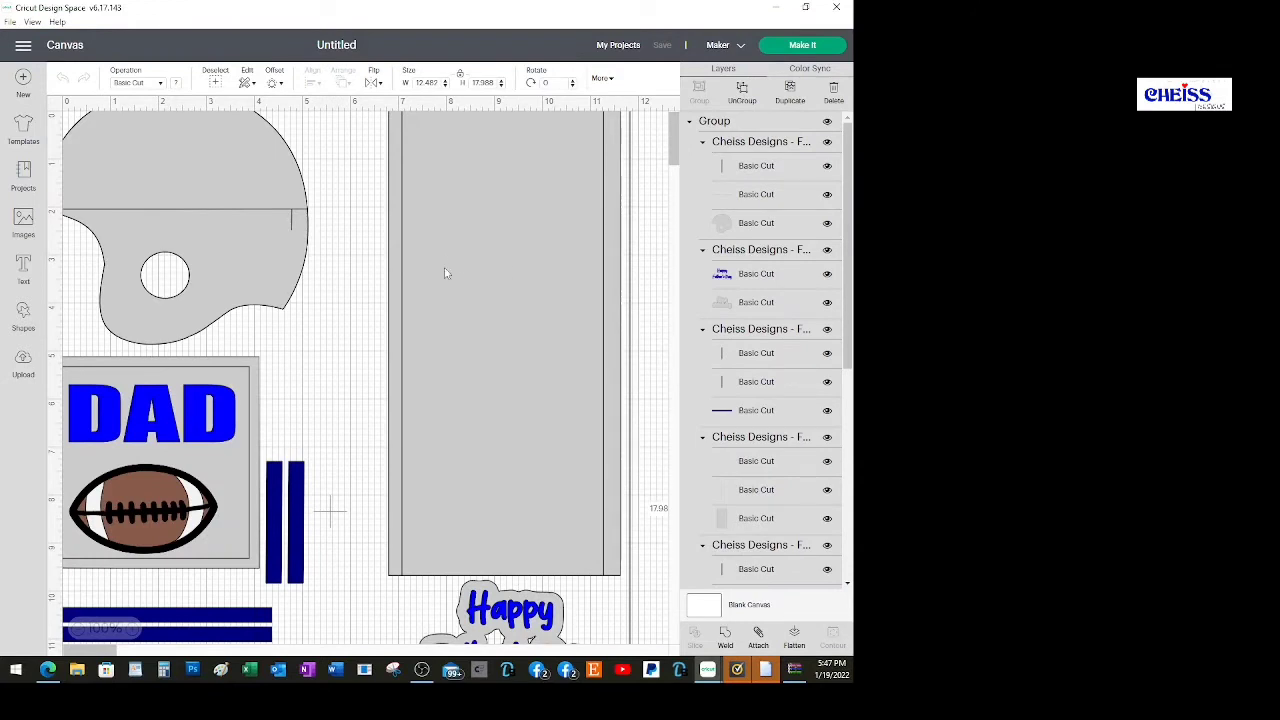
left_click_drag(473, 283, 528, 347)
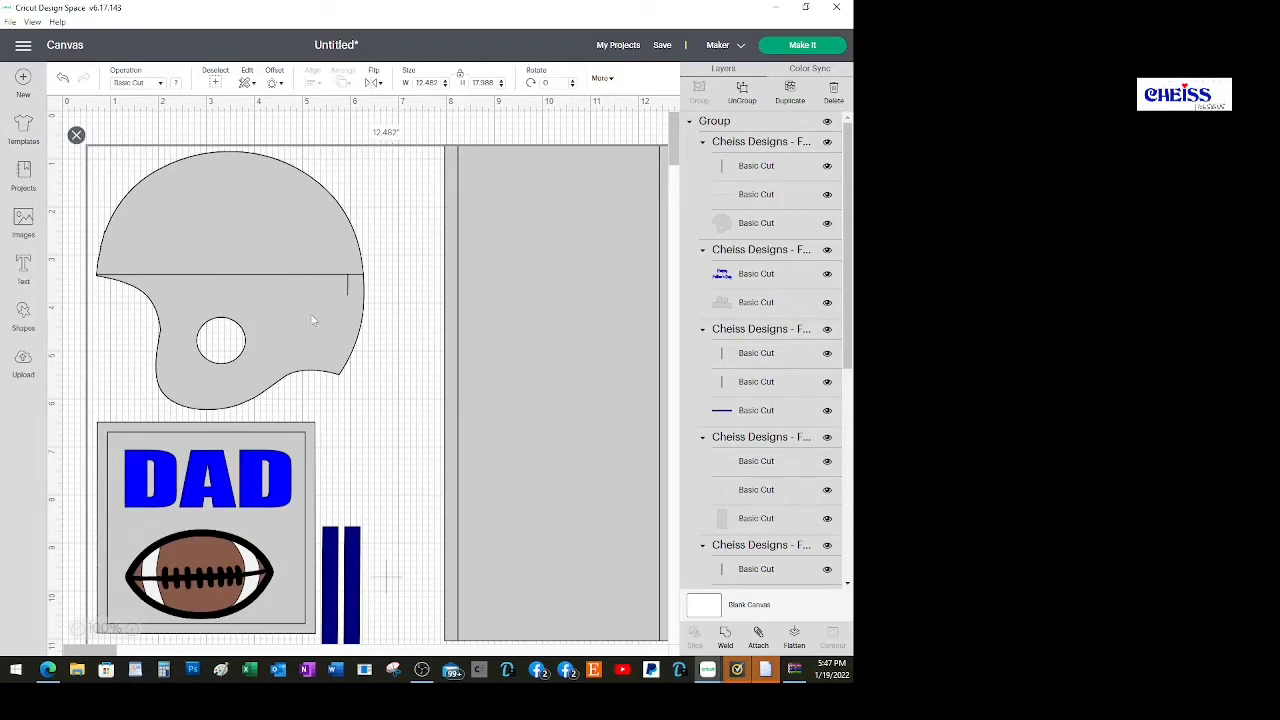
left_click(78, 629)
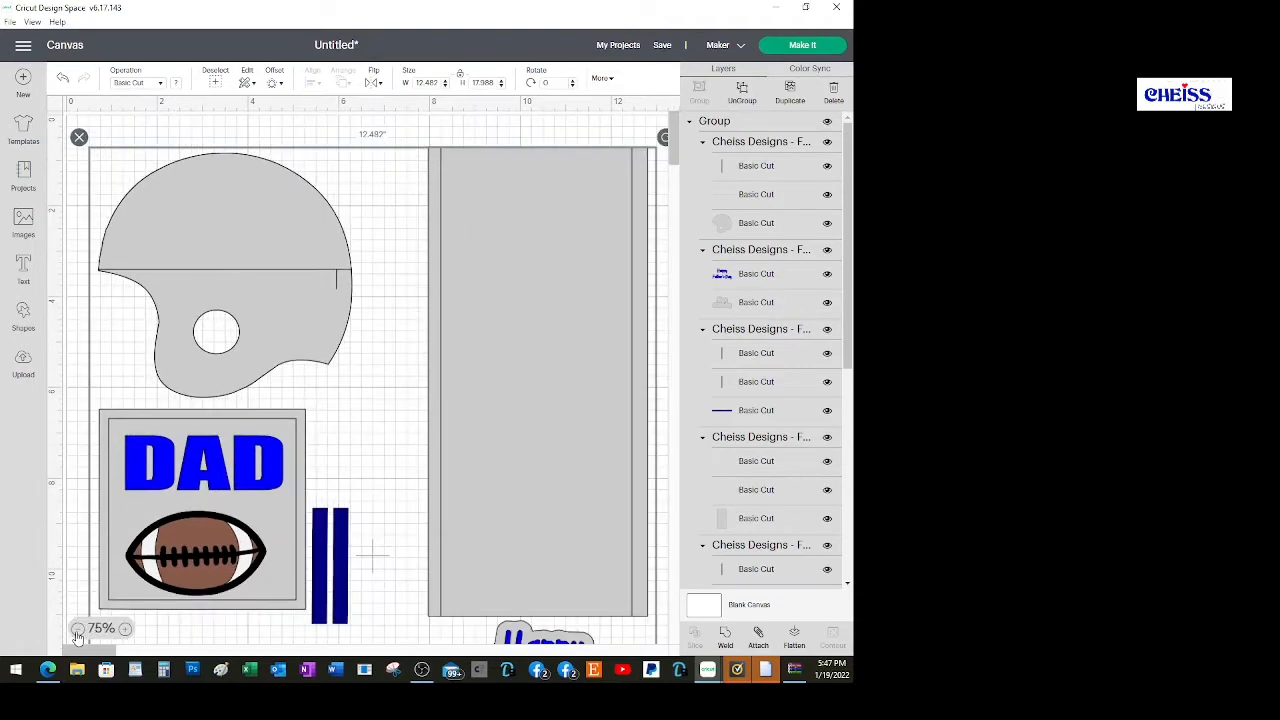
left_click(77, 630)
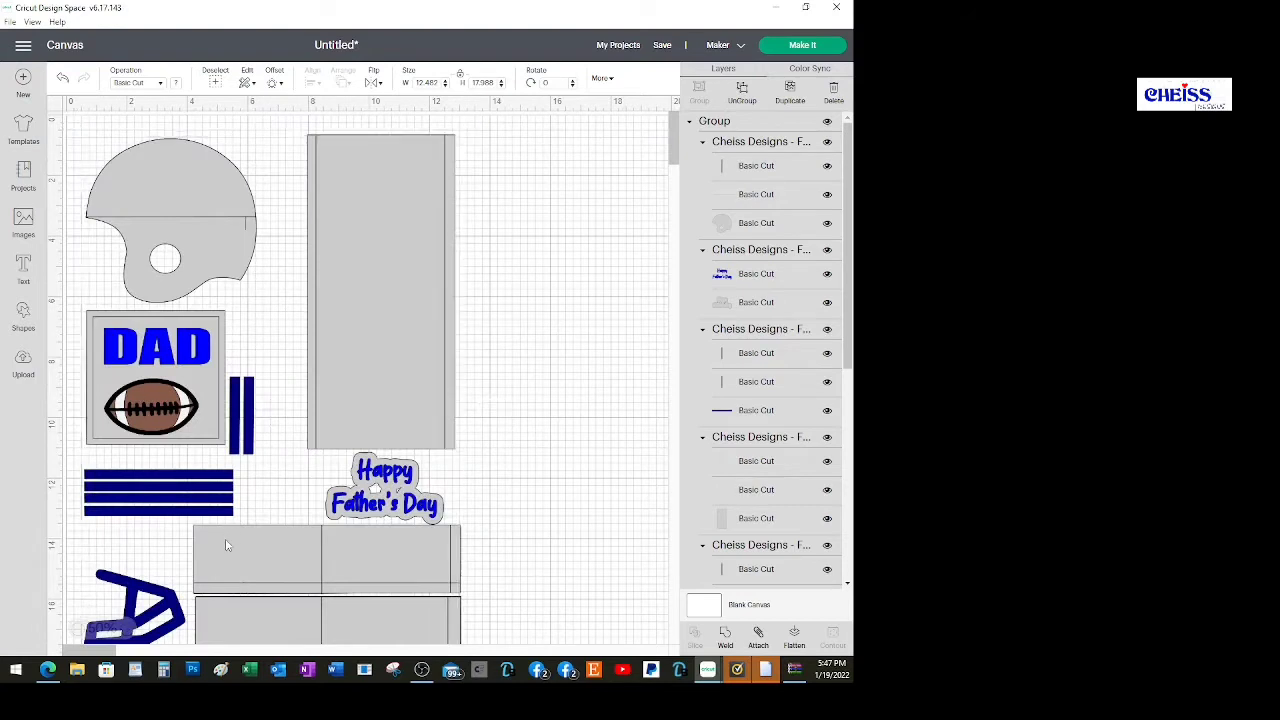
left_click(78, 629)
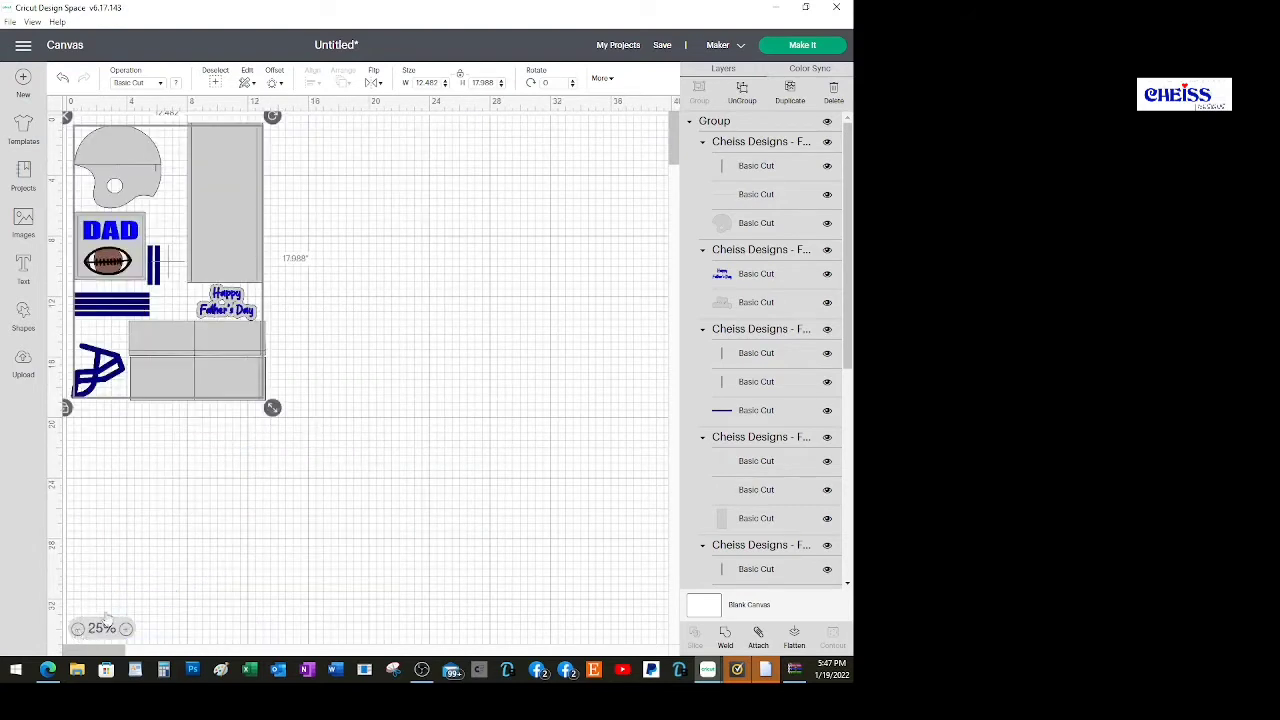
left_click_drag(197, 350, 221, 362)
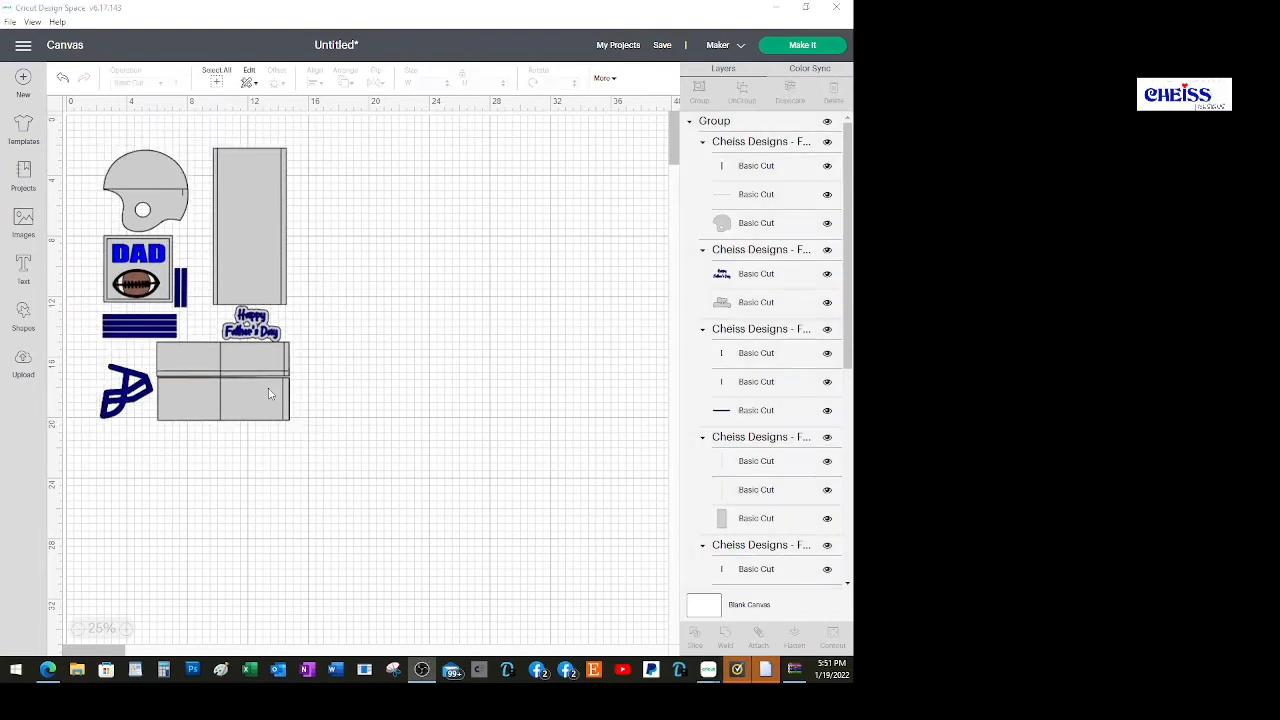
Enlarge the whole helmet box design to 15.478 in wide with proportions kept, and reposition it on the canvas.
left_click(252, 240)
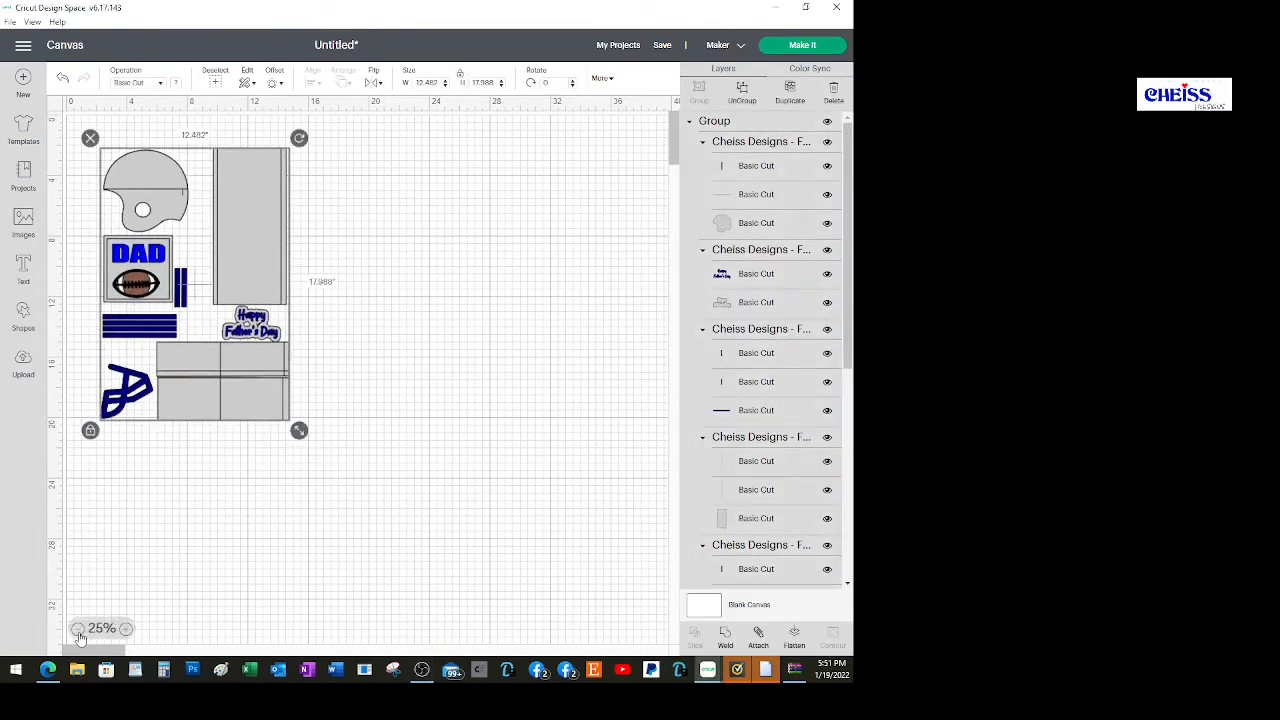
mouse_move(262, 258)
left_mouse_down()
mouse_move(277, 280)
mouse_move(273, 250)
left_mouse_up()
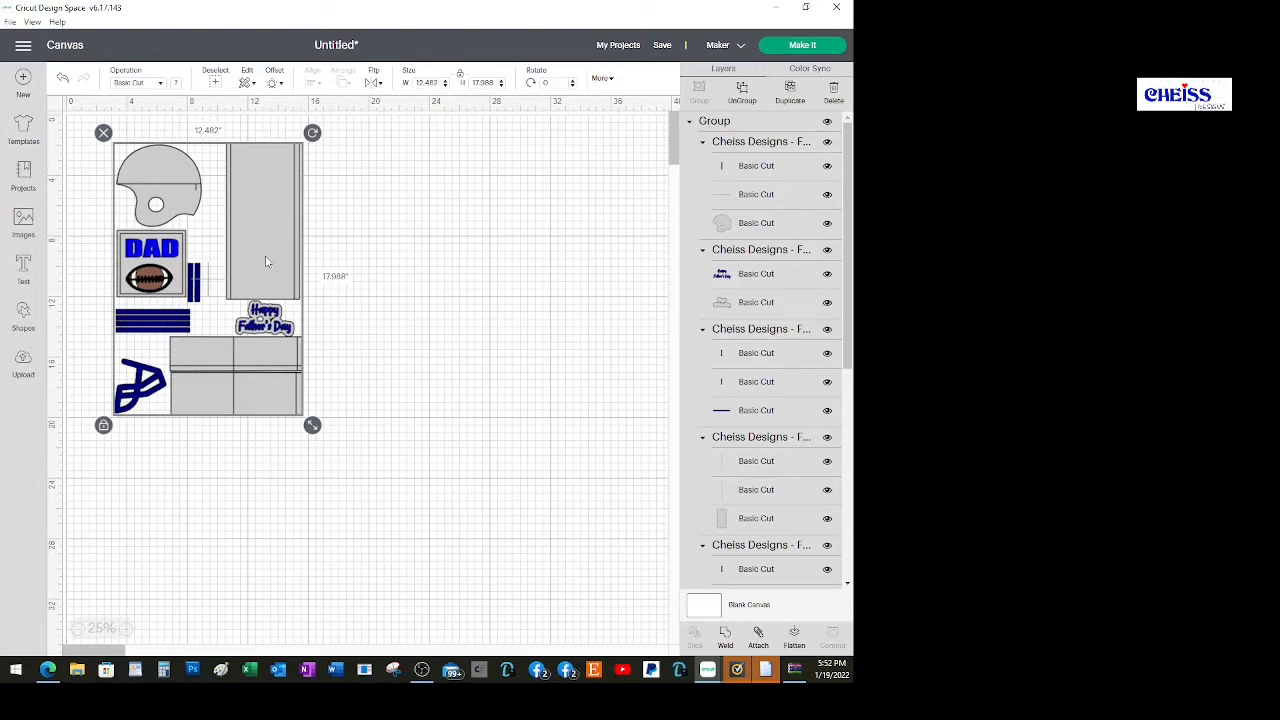
mouse_move(266, 245)
left_mouse_down()
mouse_move(262, 271)
mouse_move(258, 241)
left_mouse_up()
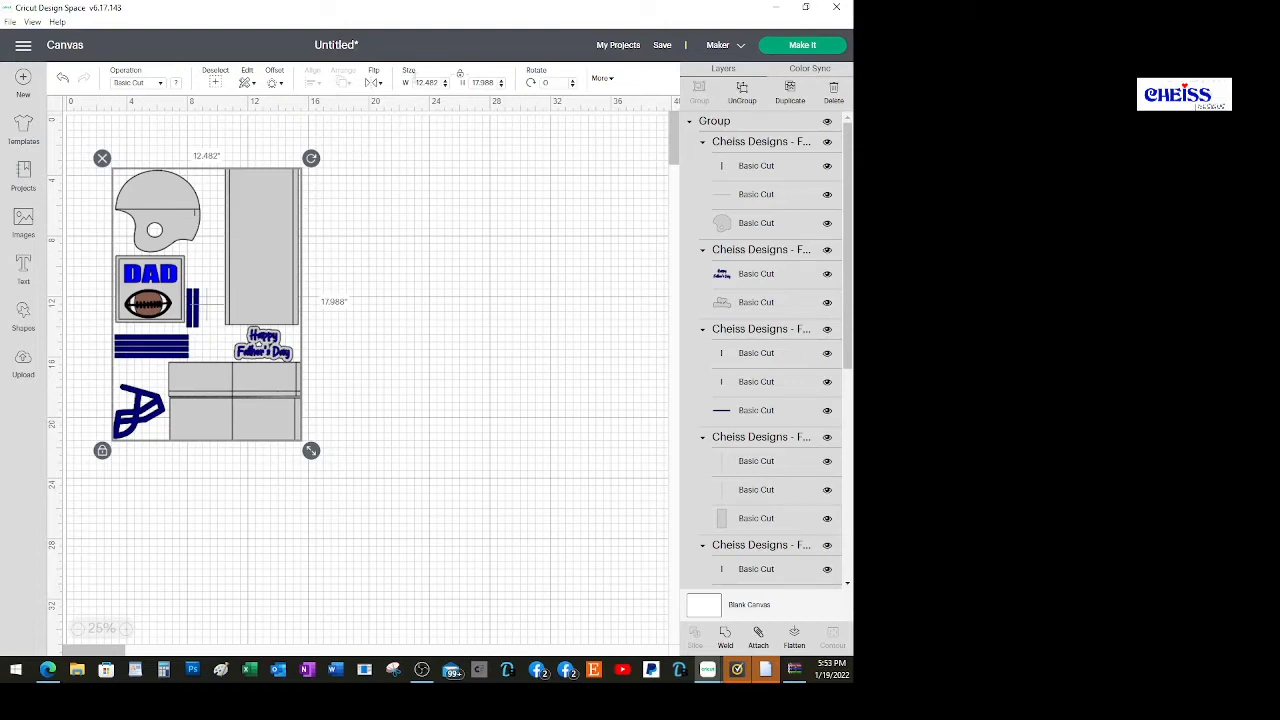
left_click(415, 86)
type("15.478")
key("Return")
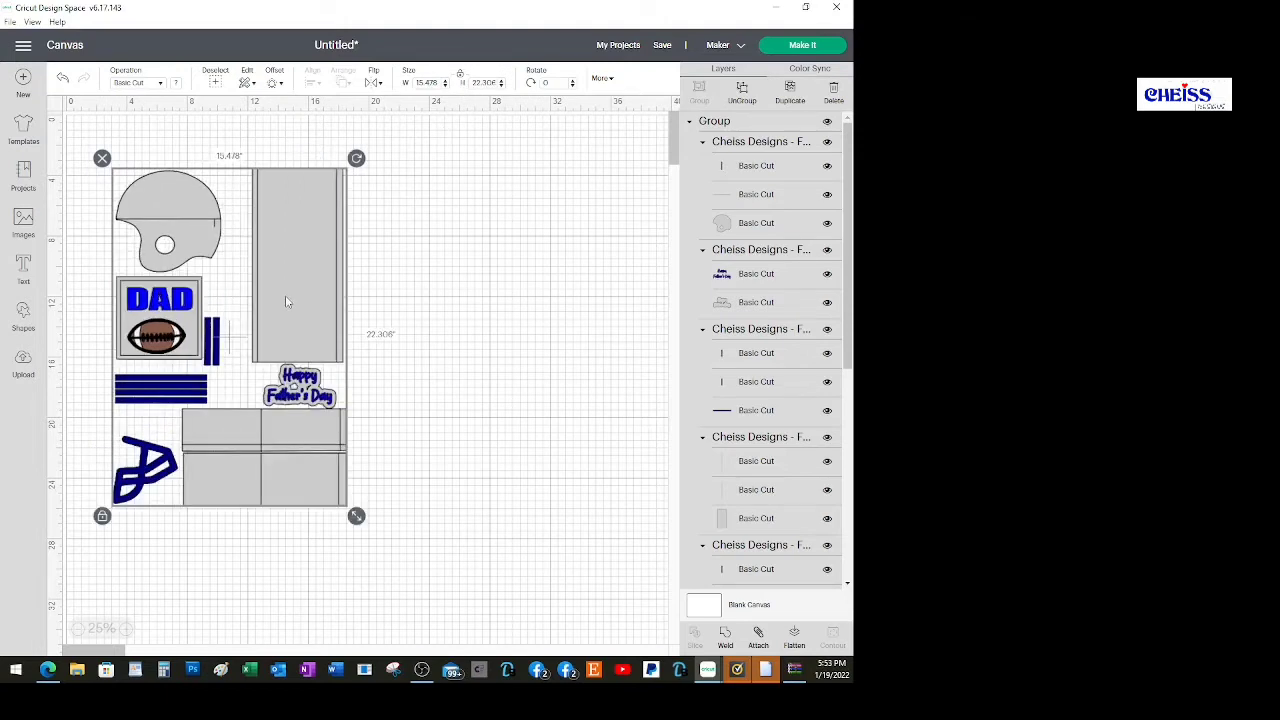
mouse_move(285, 295)
left_mouse_down()
mouse_move(312, 317)
mouse_move(269, 313)
mouse_move(298, 291)
left_mouse_up()
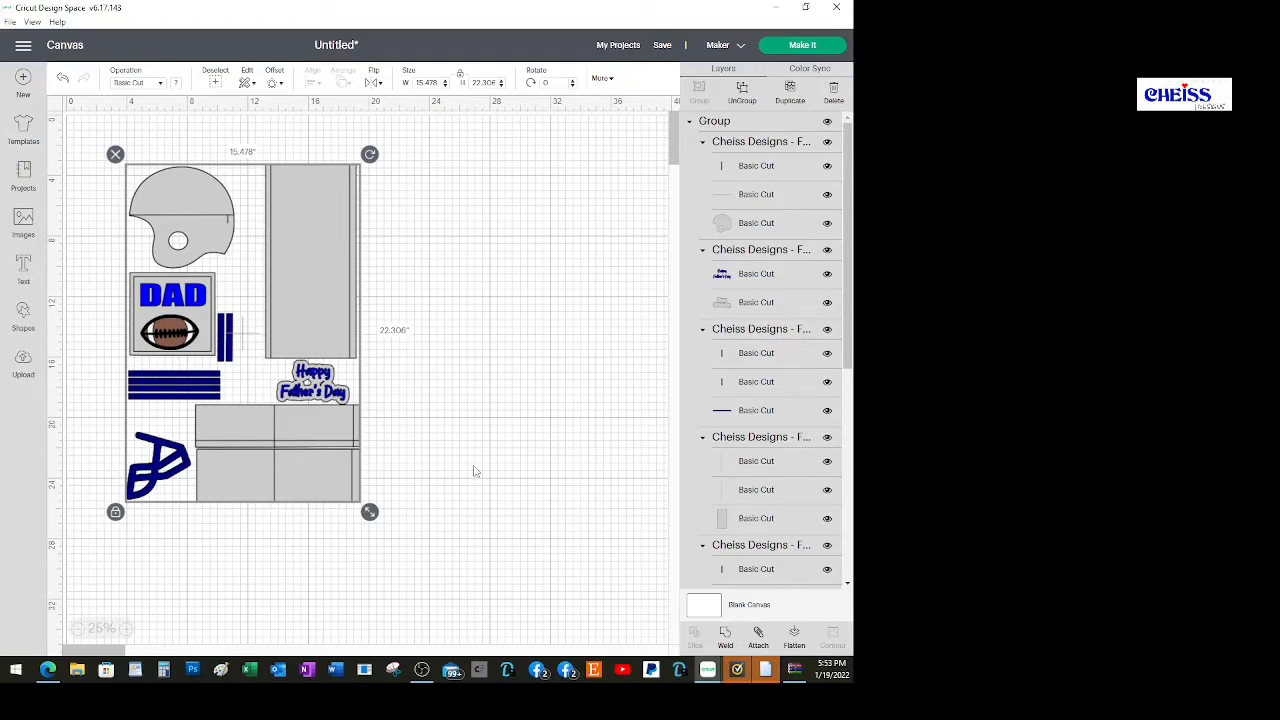
Check how the enlarged design lays out on the cutting mats, and return to the canvas without accepting the larger mat.
left_click(808, 46)
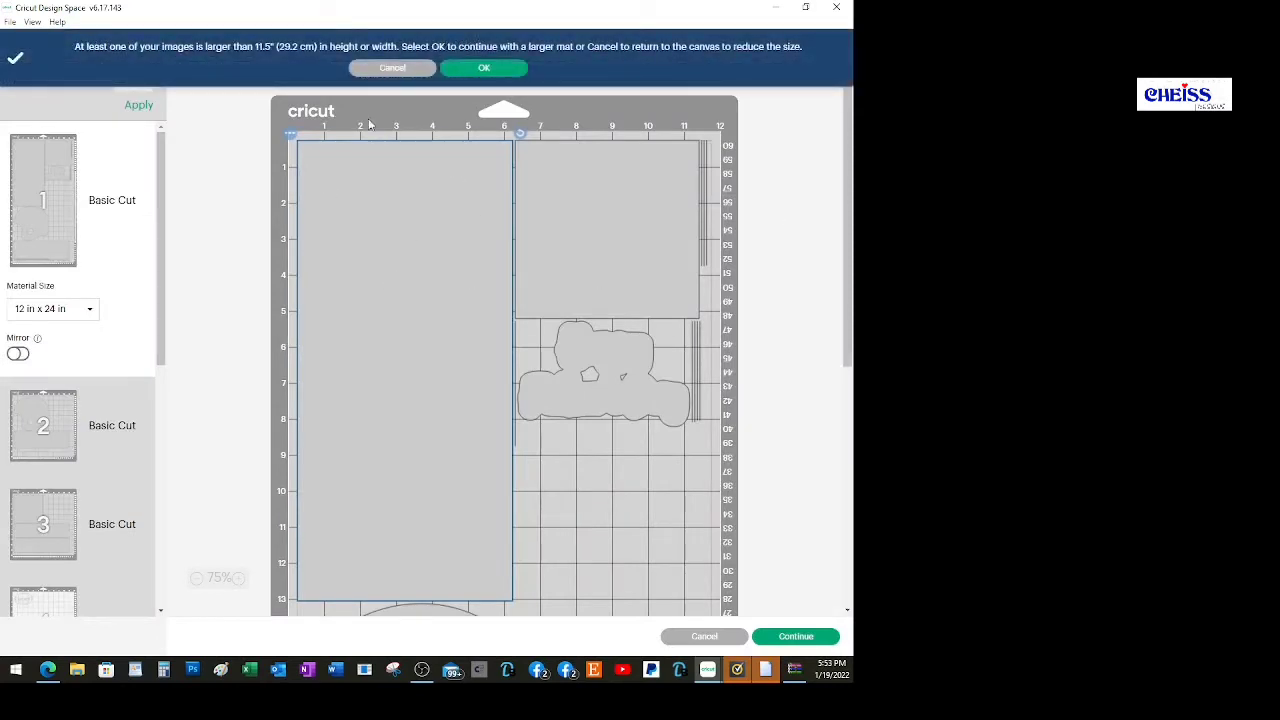
left_click(391, 68)
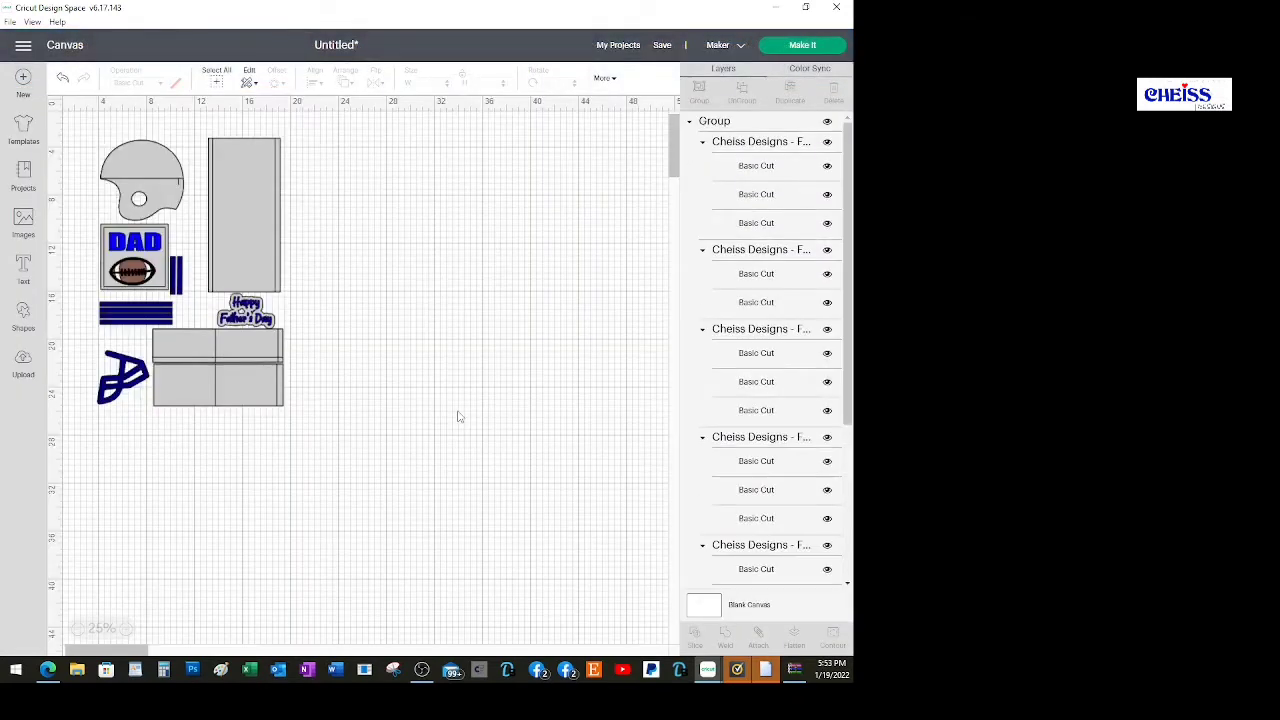
key("ctrl+a")
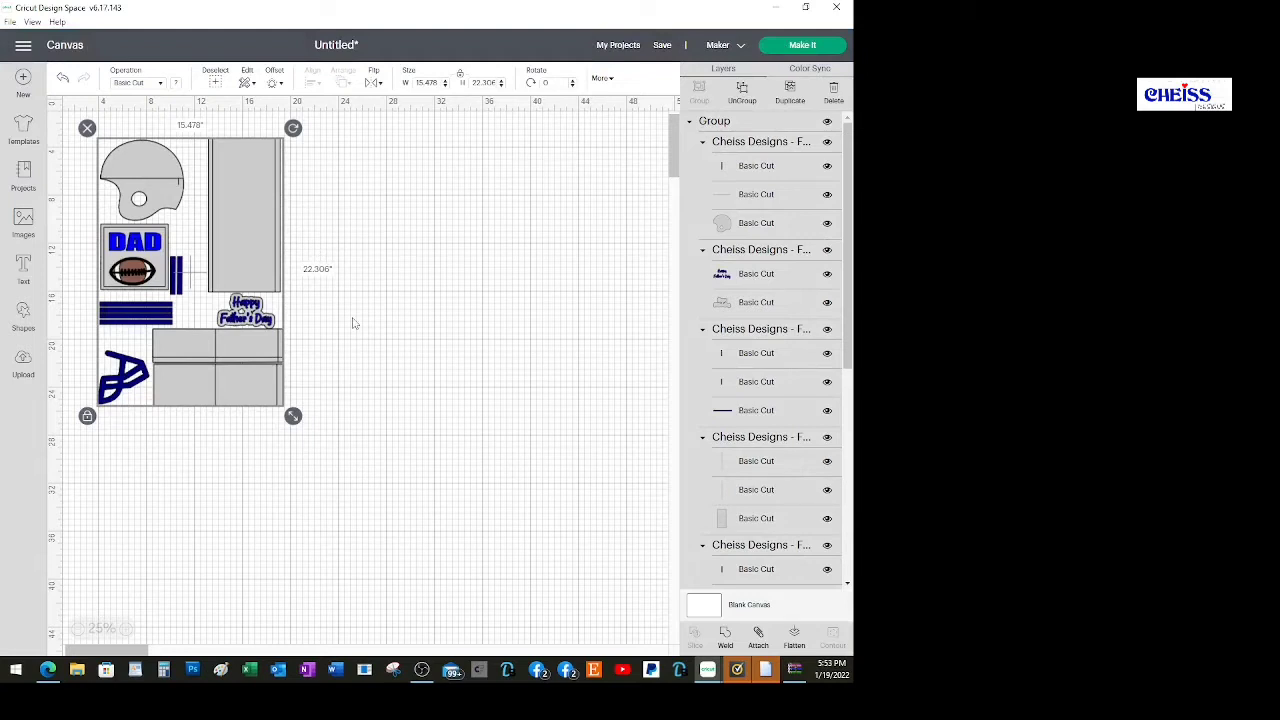
left_click(352, 262)
Copy the gray helmet base layer and place the pasted helmet in the empty canvas area beside the design.
left_click(234, 207)
left_click(741, 225)
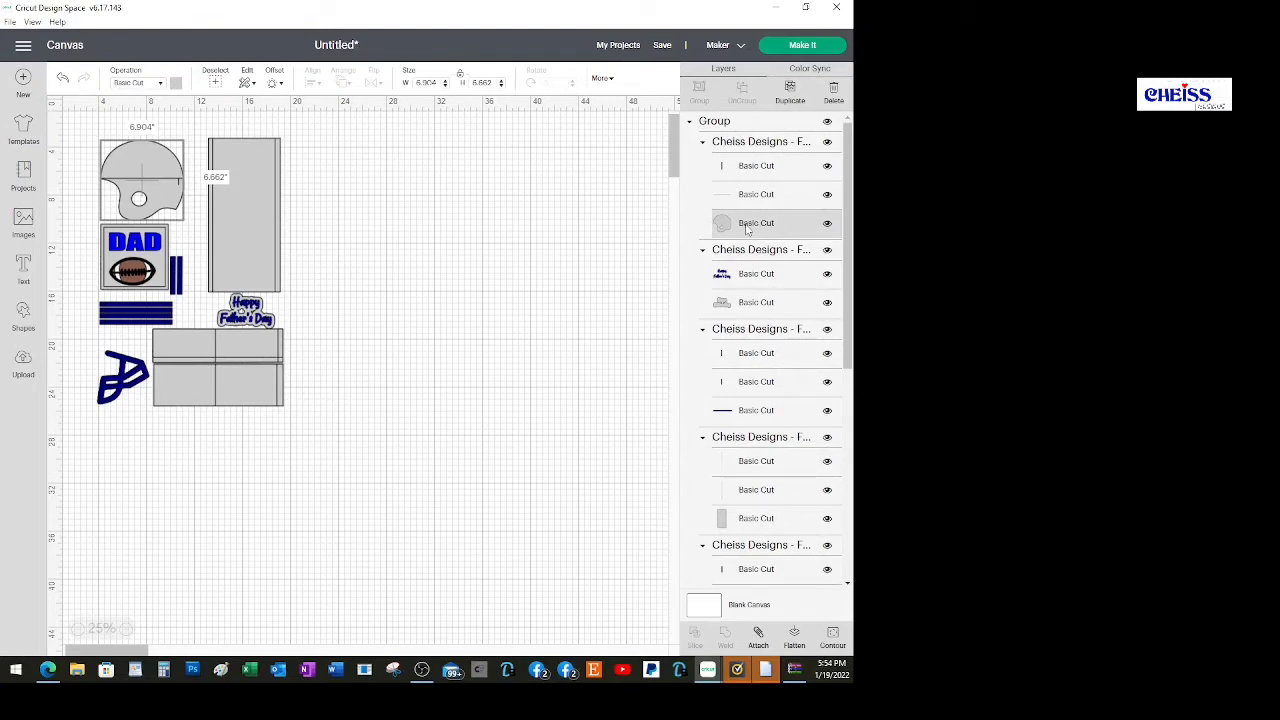
right_click(747, 229)
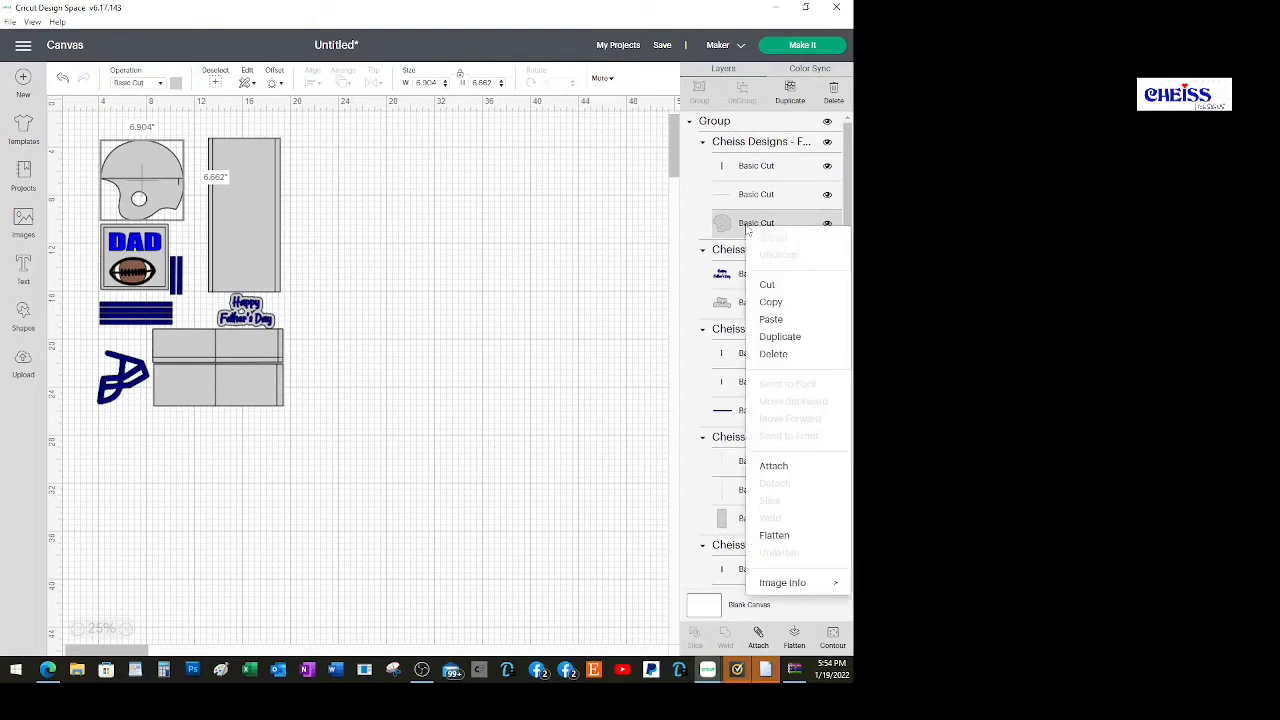
left_click(770, 303)
left_click(519, 244)
right_click(519, 244)
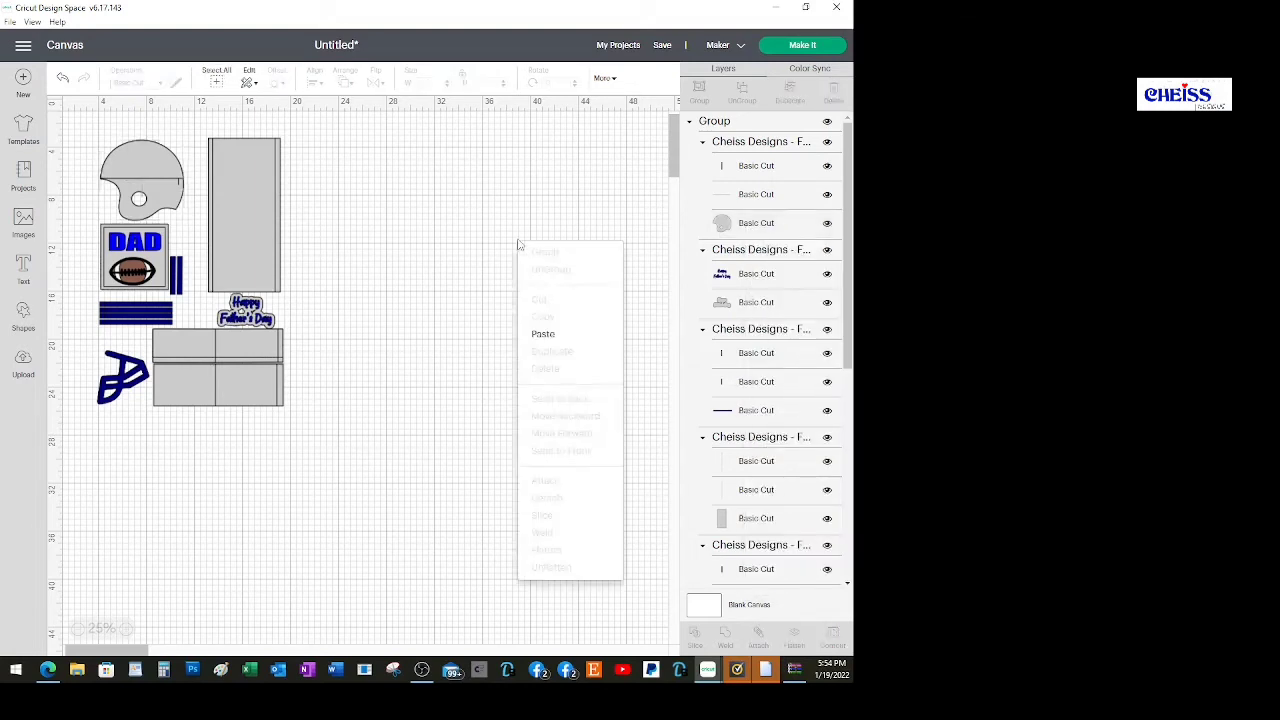
left_click(543, 335)
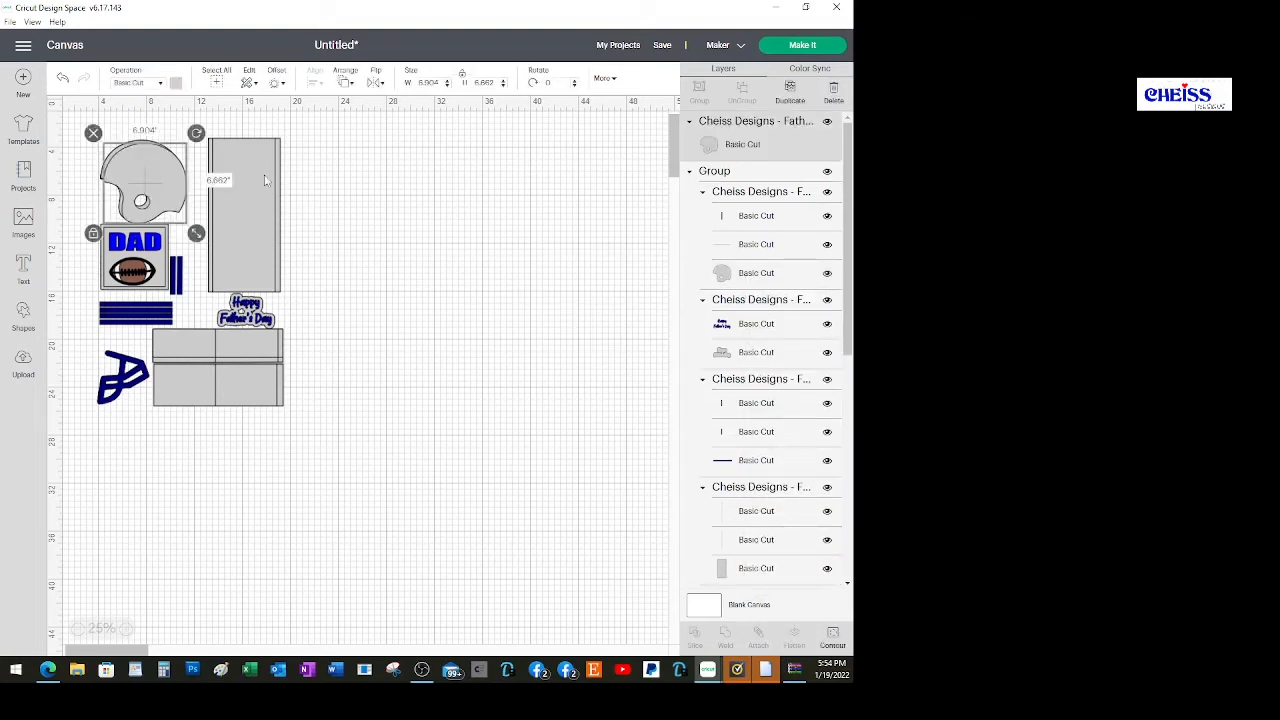
left_click_drag(166, 180, 475, 224)
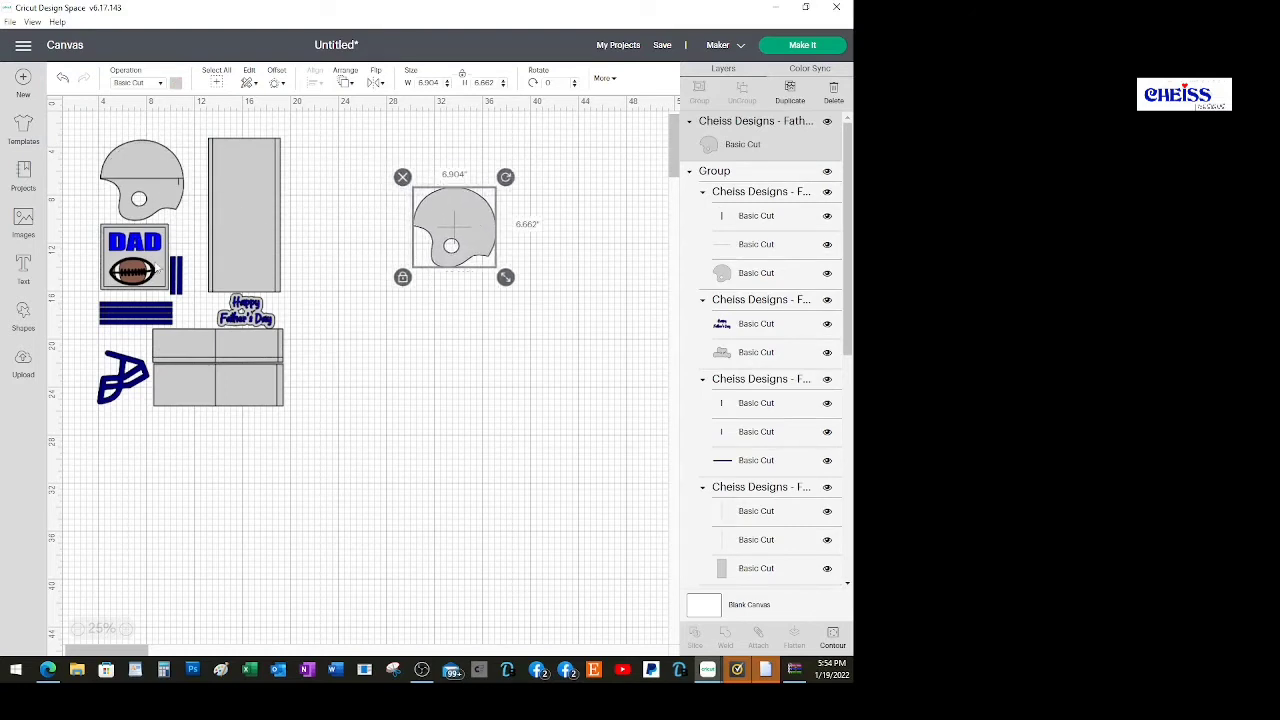
Copy both gray square layers behind DAD and the football, and place the pasted squares beside the helmet copy.
left_click(164, 263)
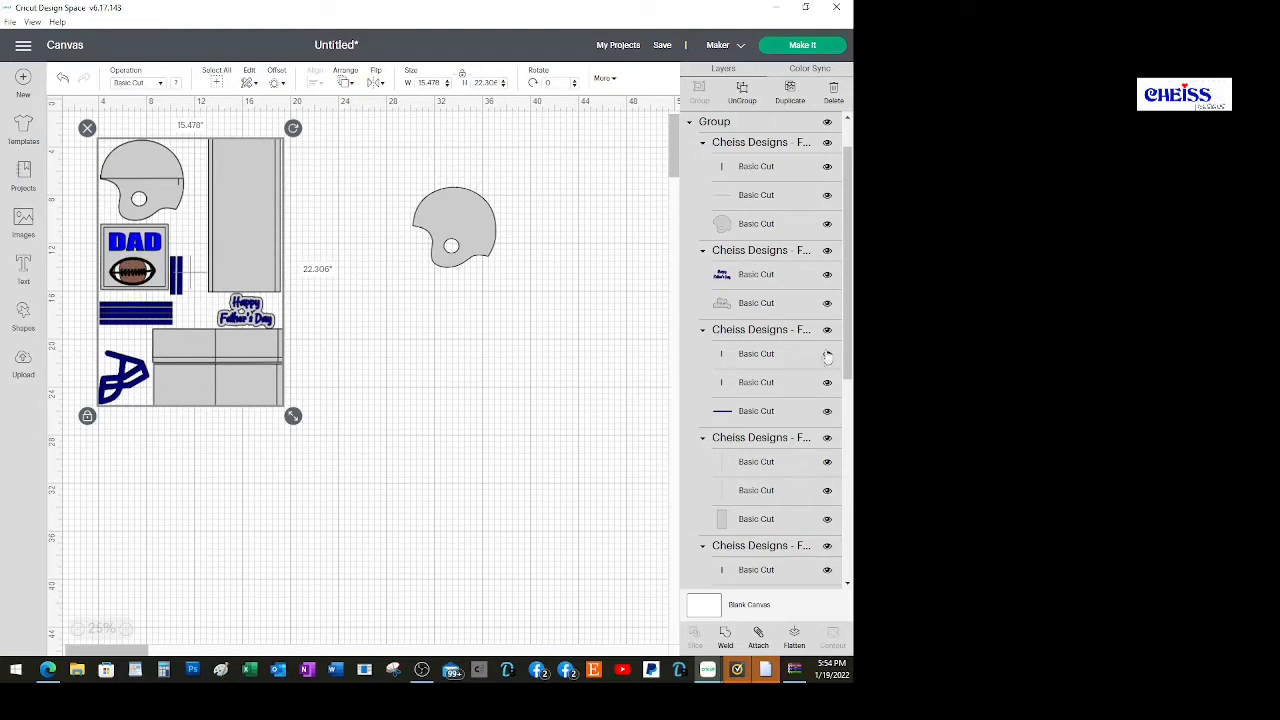
scroll(843, 482, "down", 5)
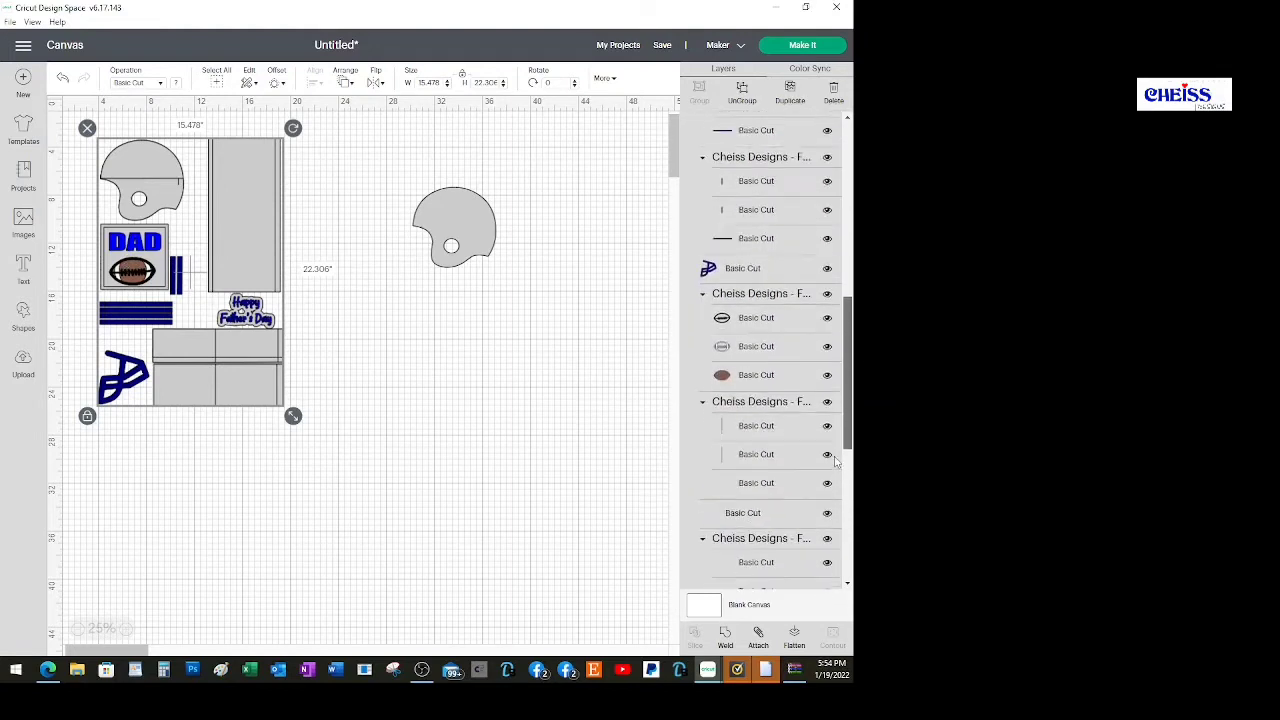
scroll(843, 482, "down", 6)
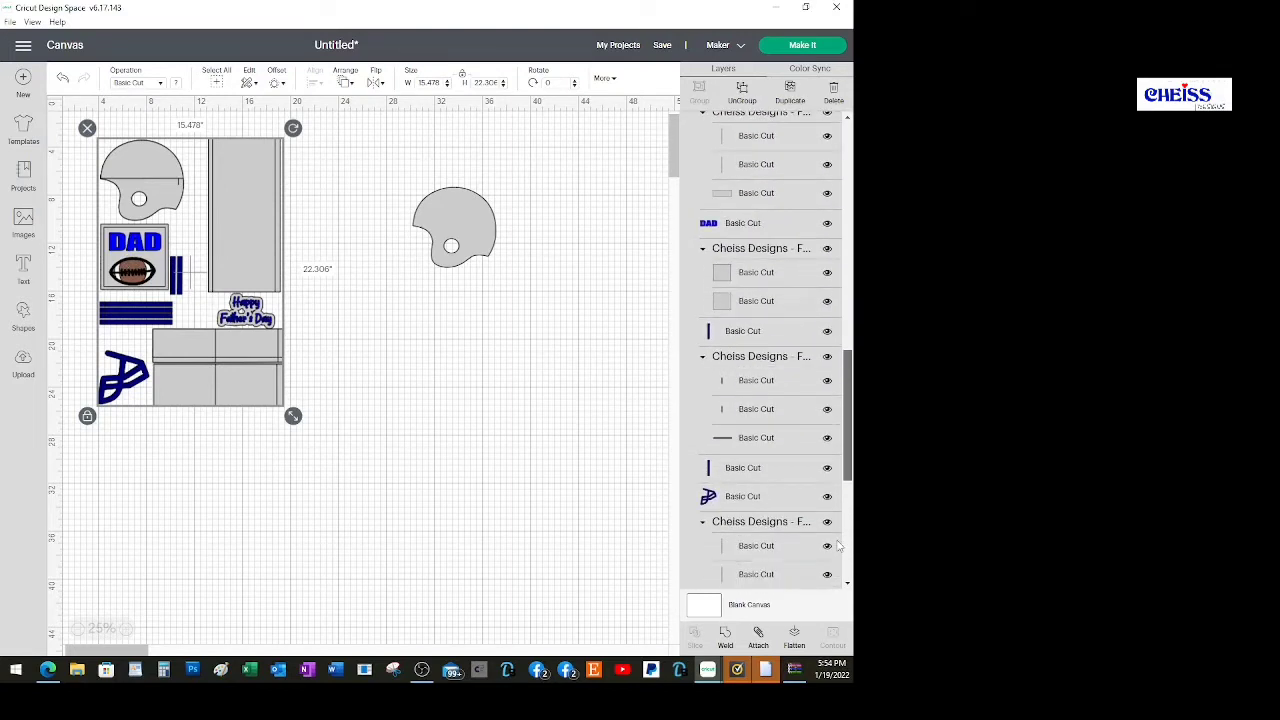
left_click(762, 304)
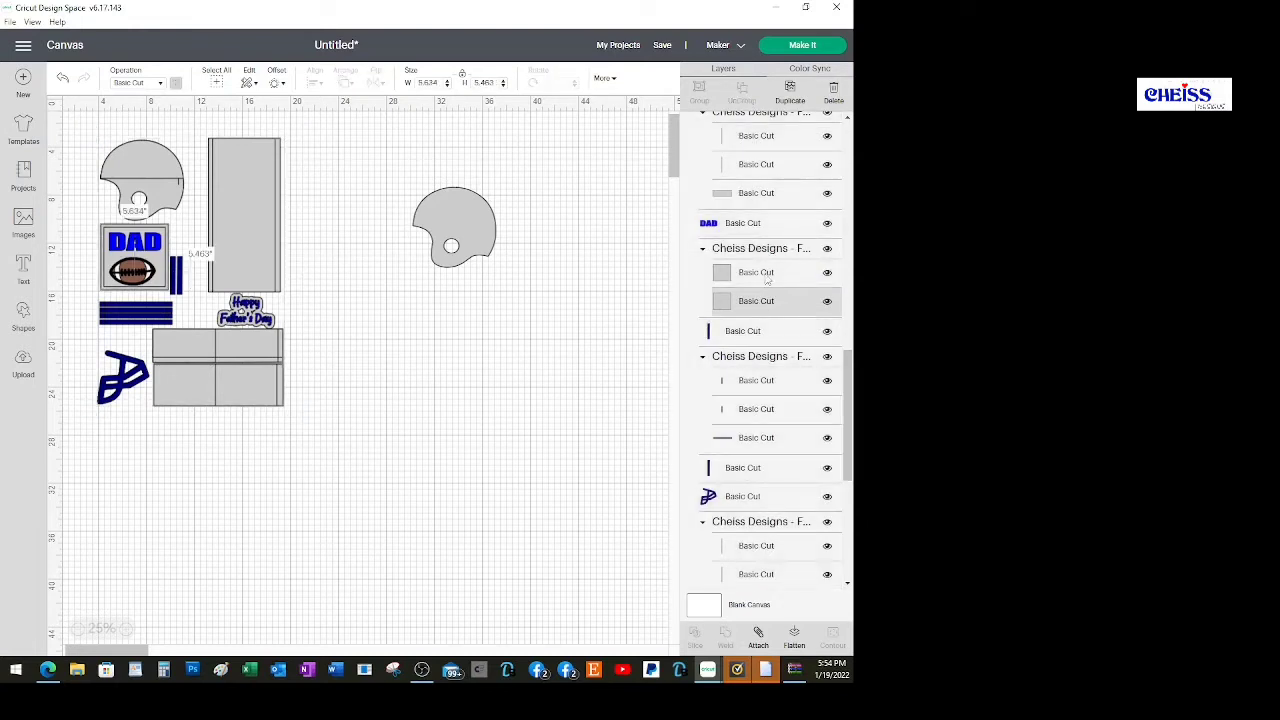
left_click(767, 281, "shift")
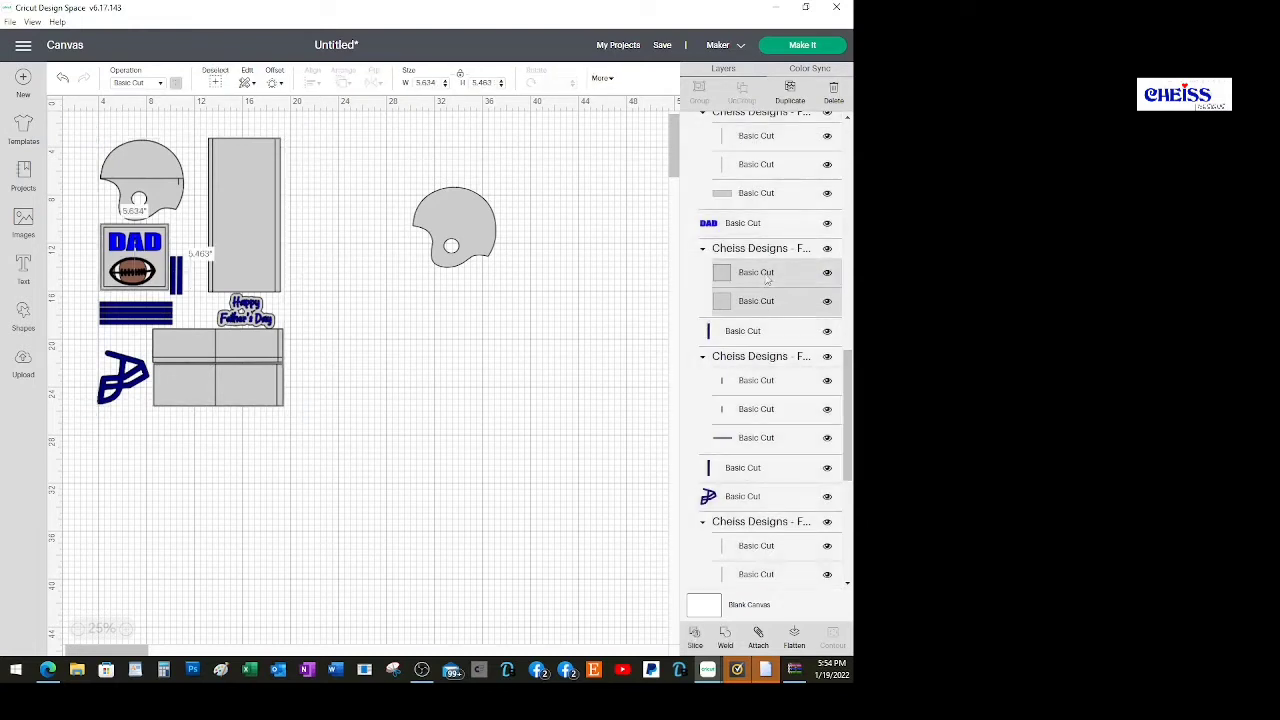
right_click(767, 281)
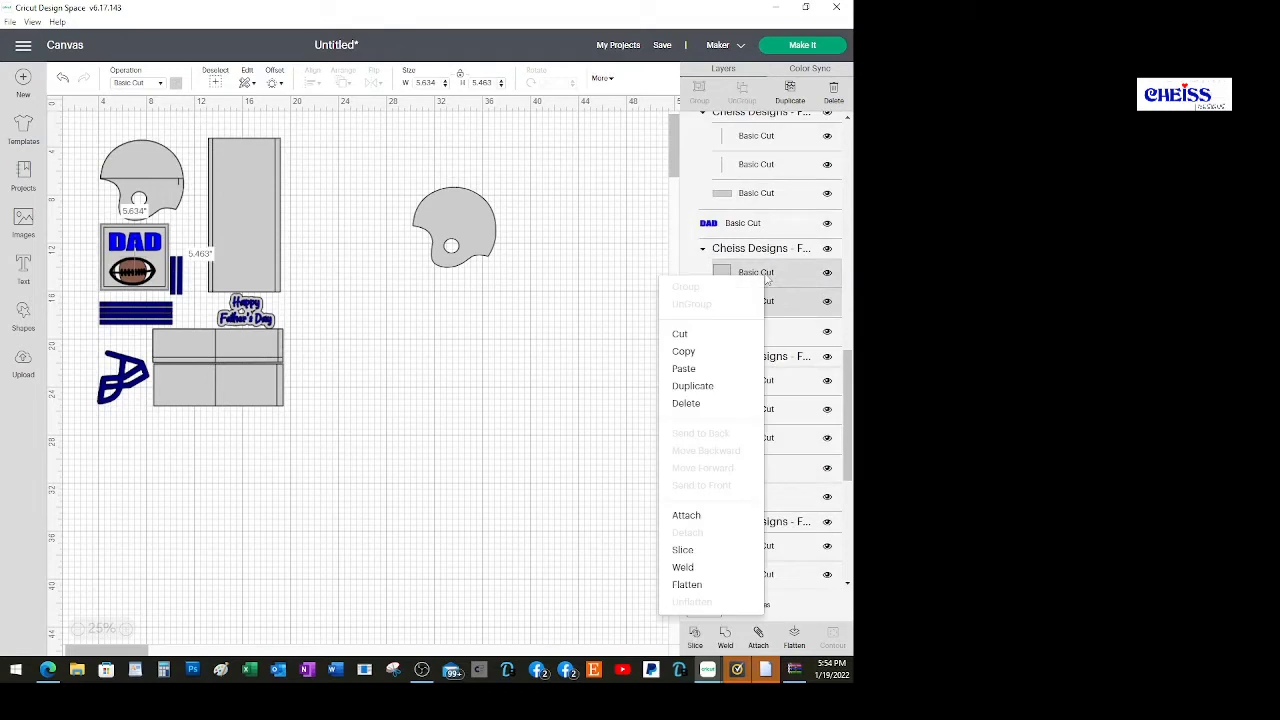
left_click(704, 353)
left_click(476, 318)
right_click(476, 316)
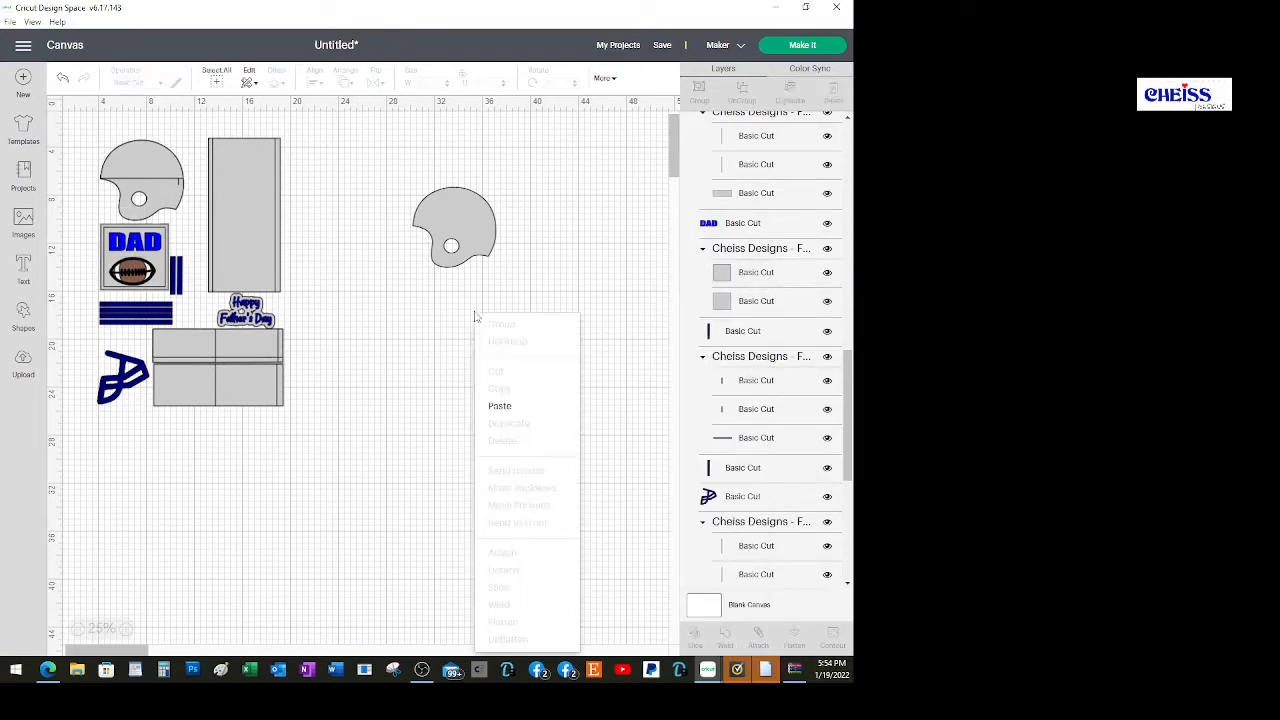
left_click(491, 410)
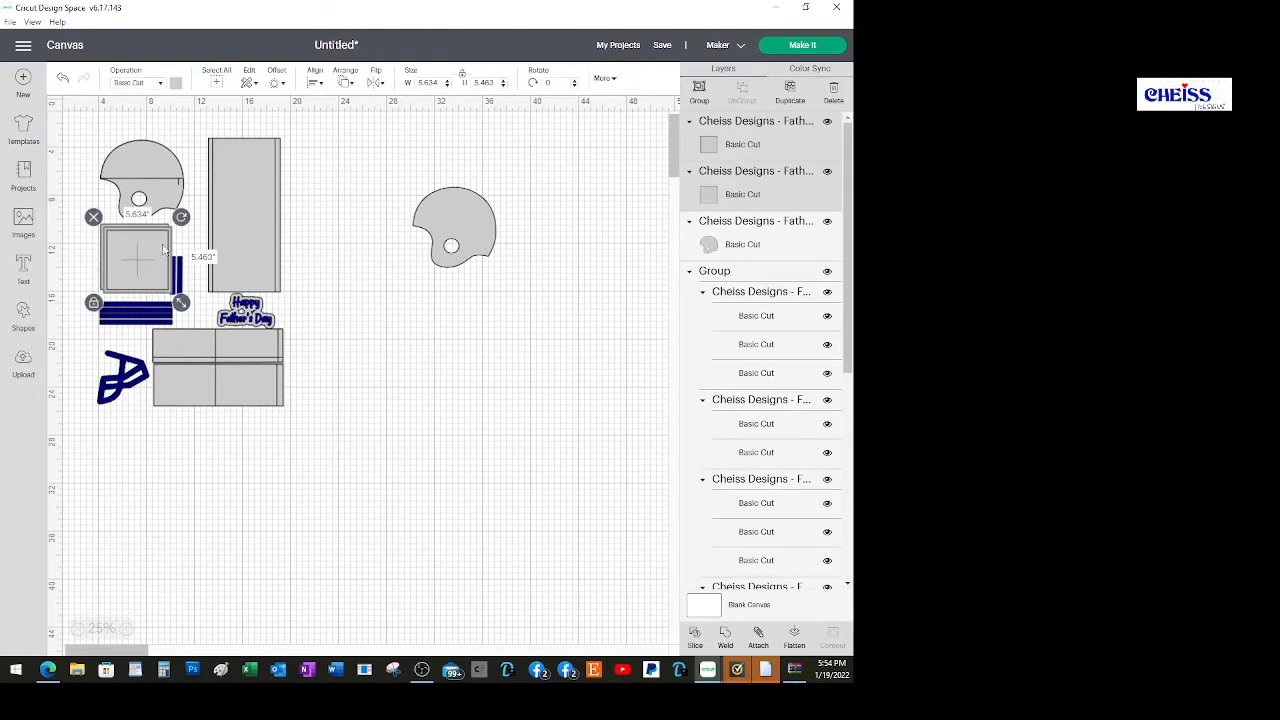
left_click_drag(165, 250, 566, 229)
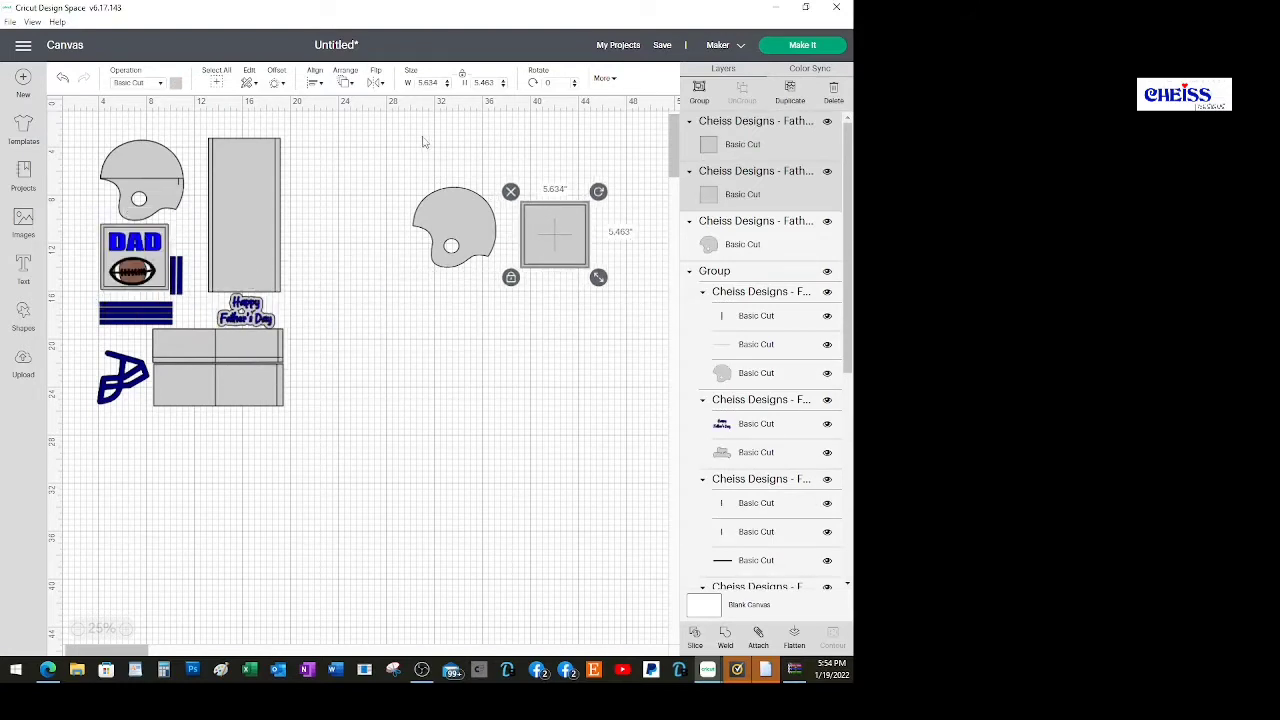
Center the helmet copy and both square copies horizontally, align their bottoms, and move the stack slightly toward the original design.
left_click(423, 142)
left_click_drag(378, 153, 629, 317)
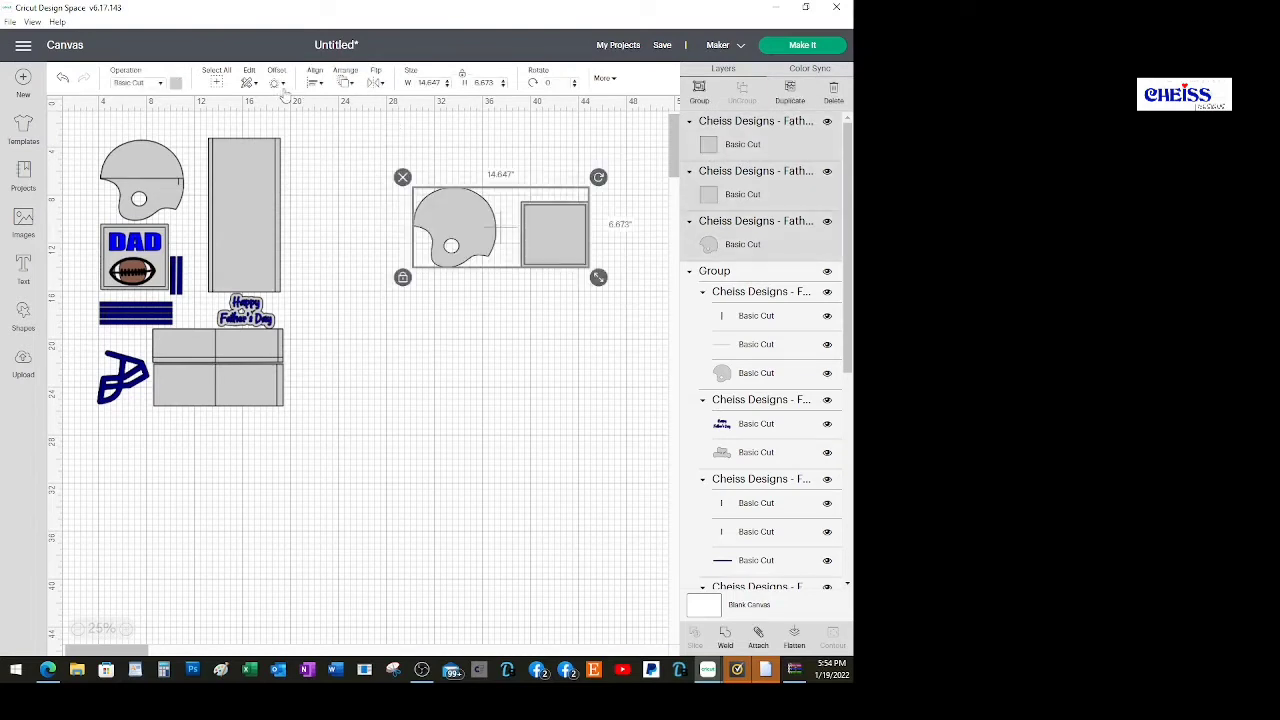
left_click(315, 80)
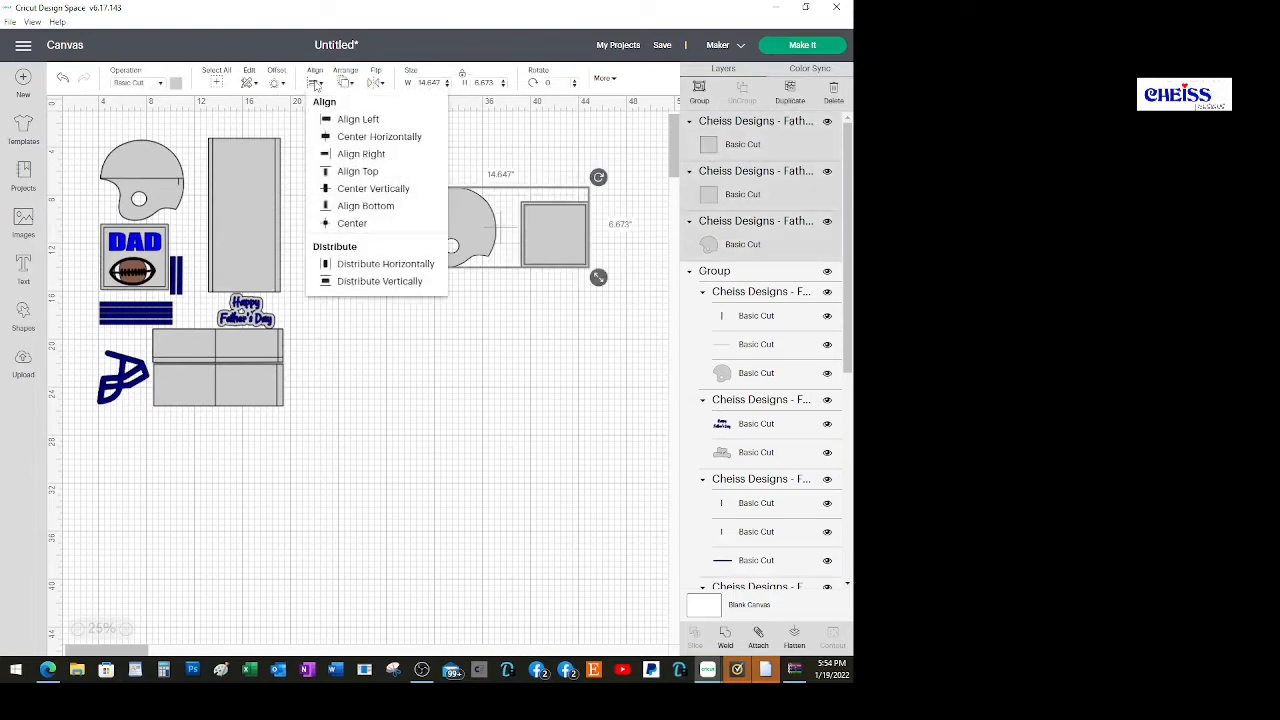
left_click(342, 137)
left_click(315, 80)
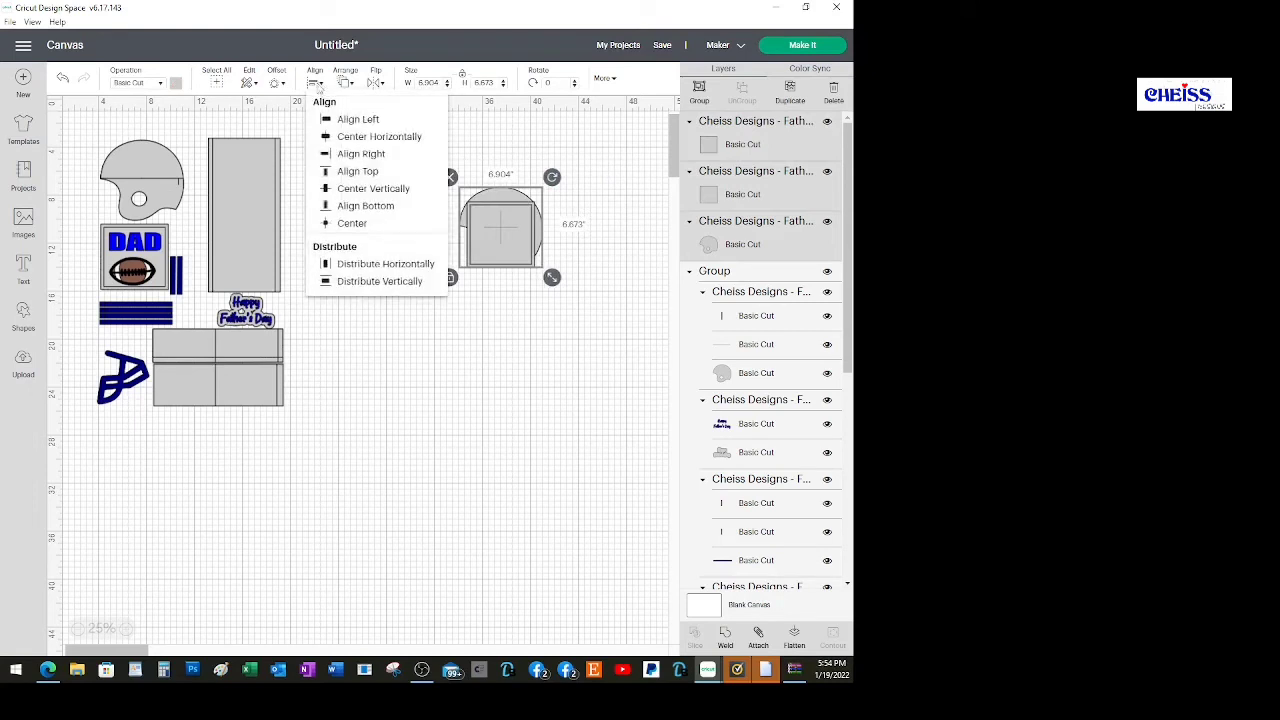
left_click(341, 206)
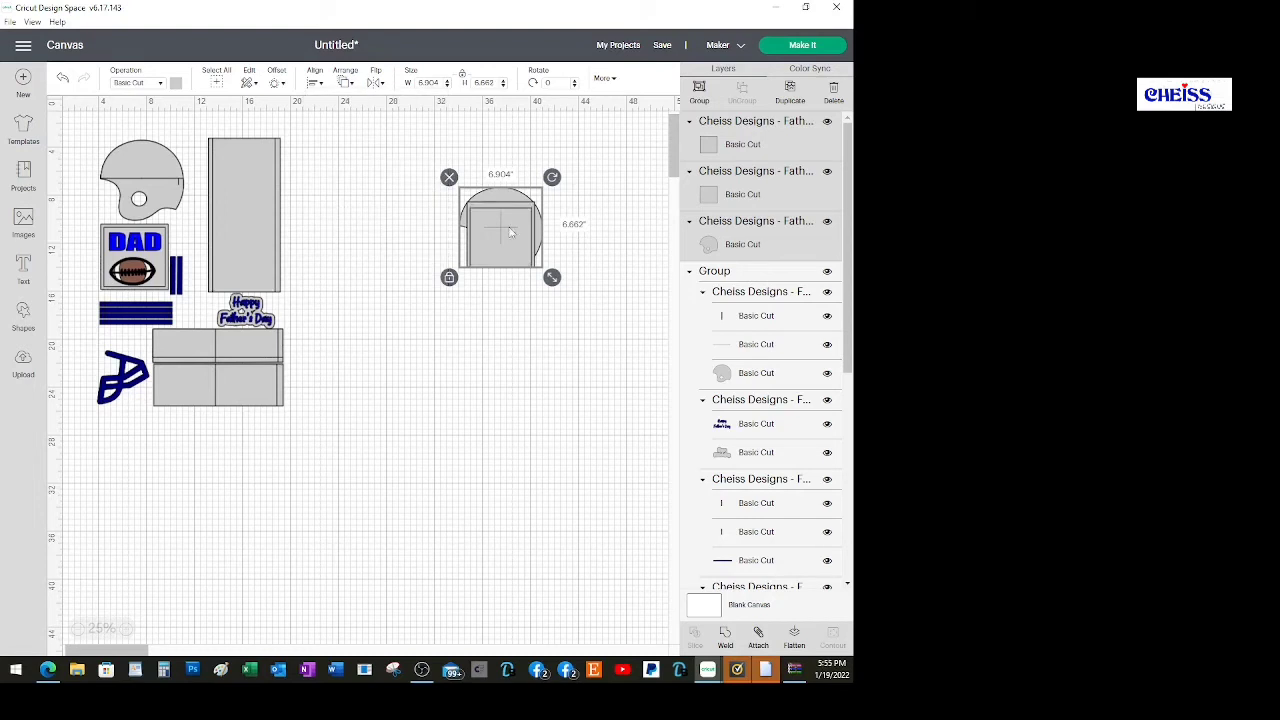
left_click_drag(519, 237, 481, 237)
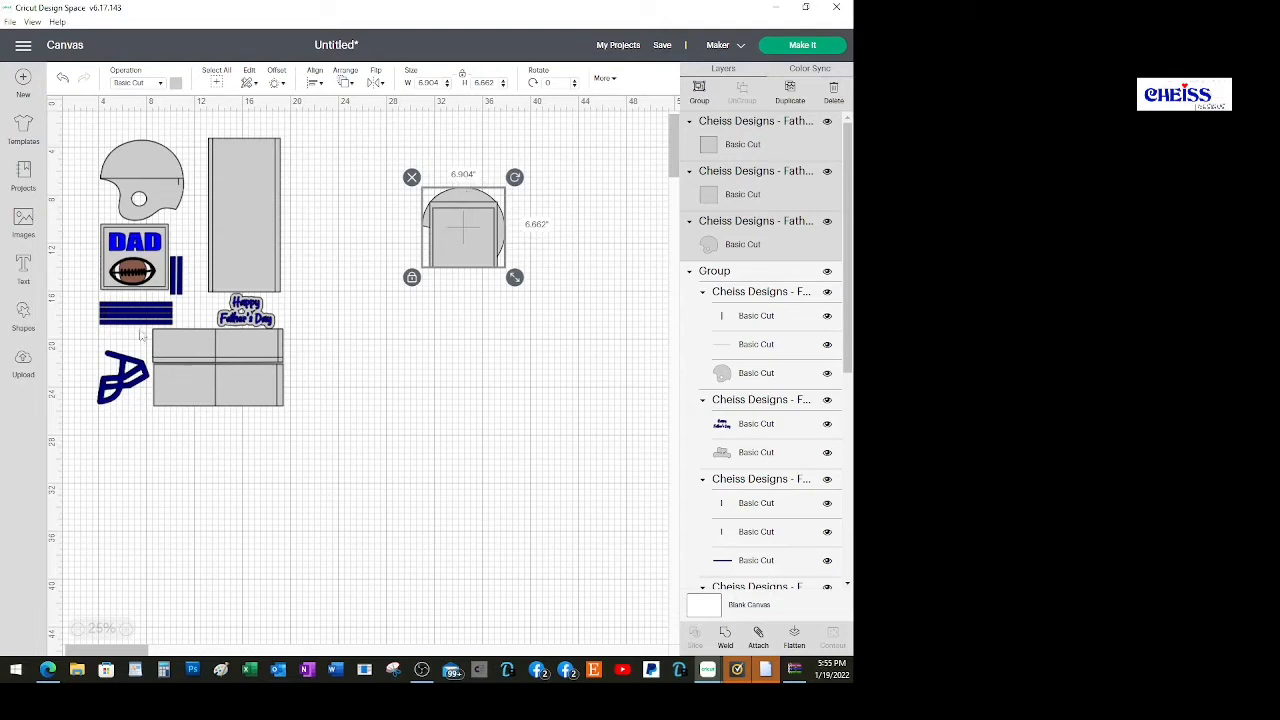
left_click(459, 334)
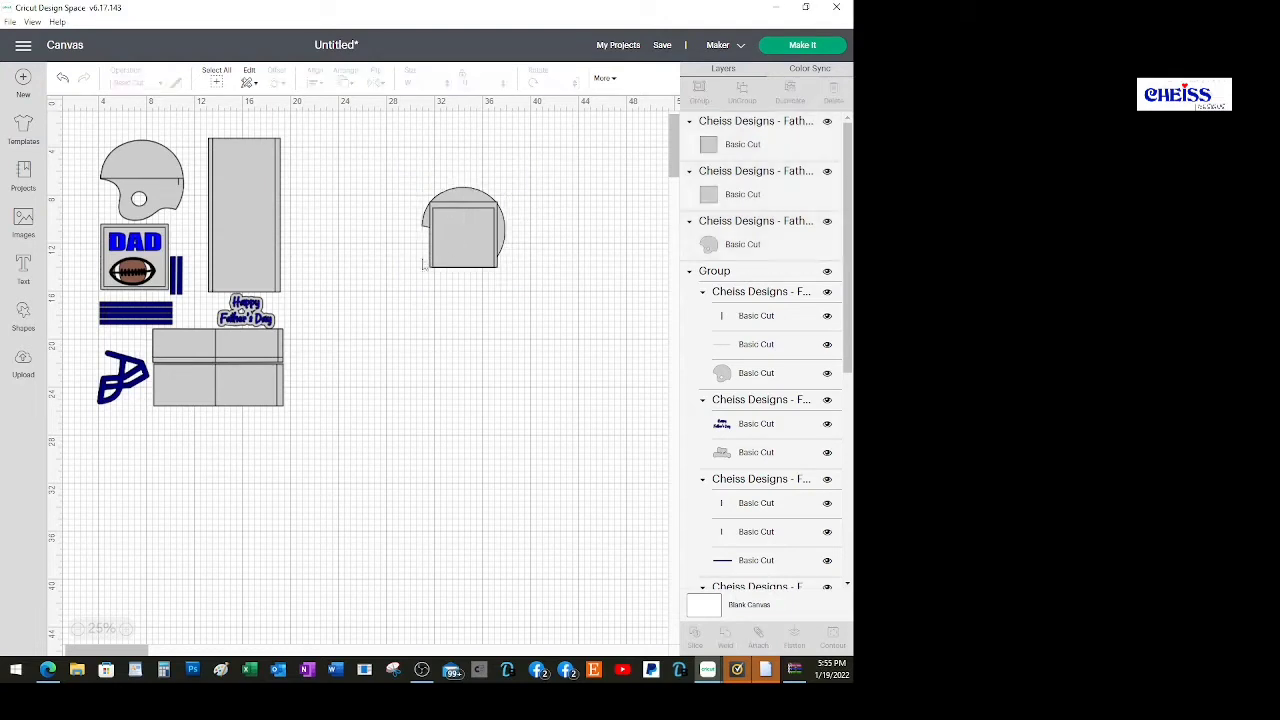
Copy the navy face mask layer from the original design and paste it onto the canvas.
left_click(121, 388)
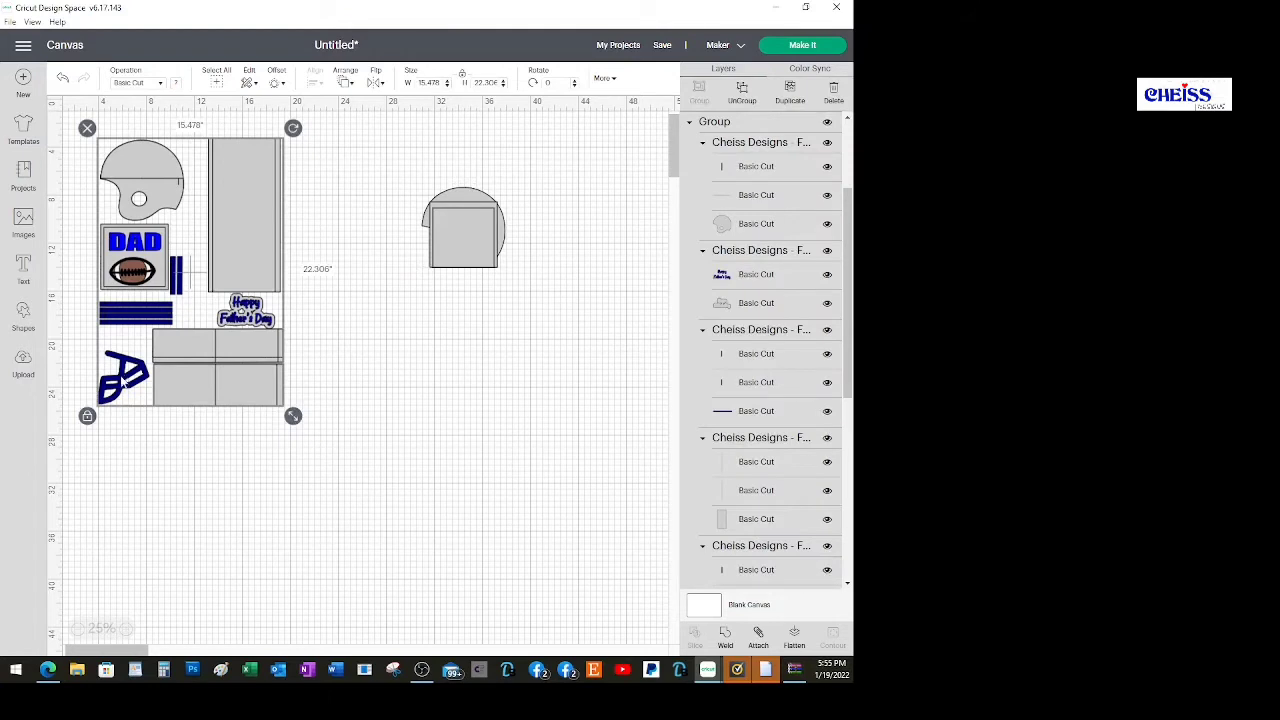
left_click_drag(848, 348, 838, 470)
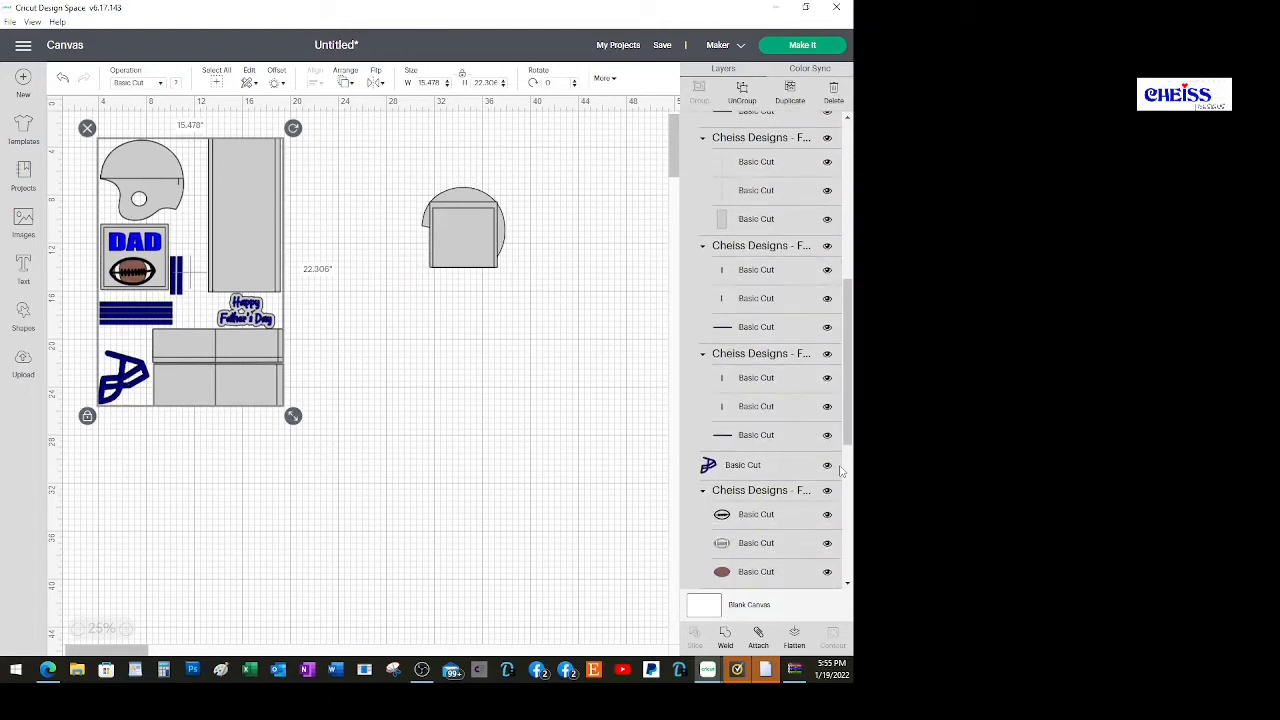
left_click(707, 472)
right_click(707, 472)
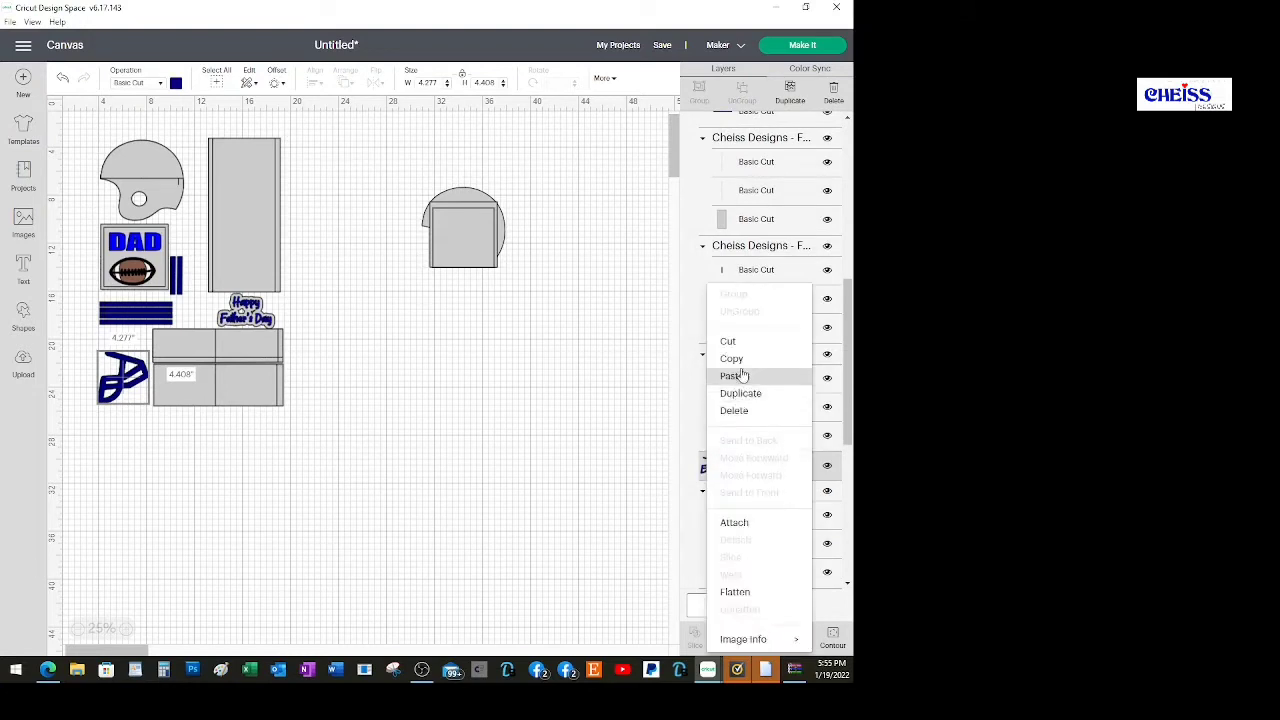
left_click(485, 318)
right_click(485, 318)
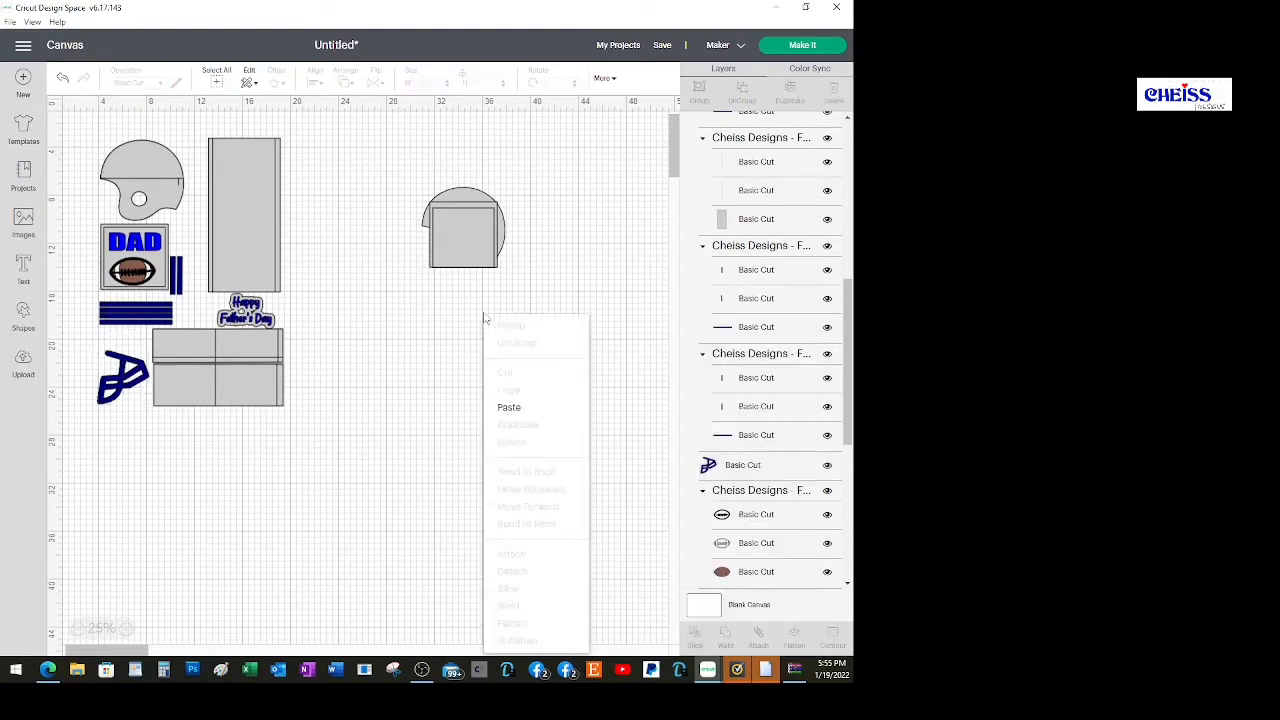
left_click(505, 406)
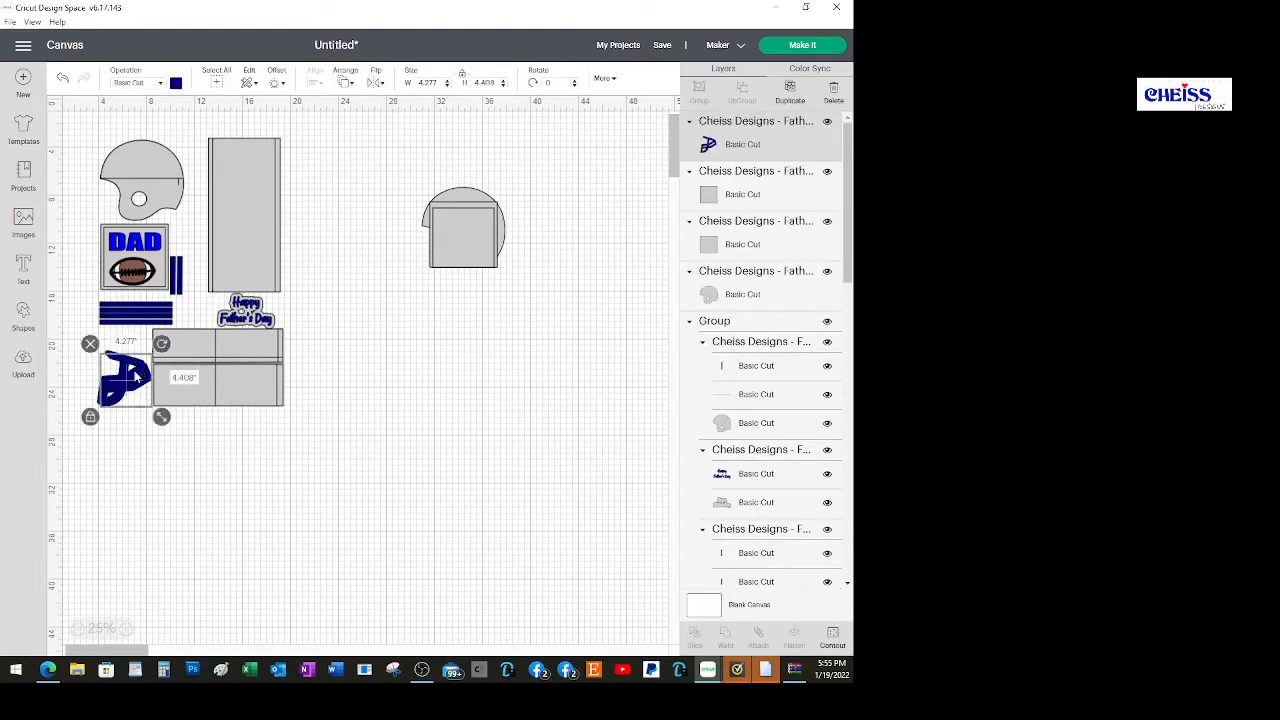
Place the pasted face mask over the front of the helmet copy, extending slightly beyond its front edge.
left_click_drag(137, 377, 449, 239)
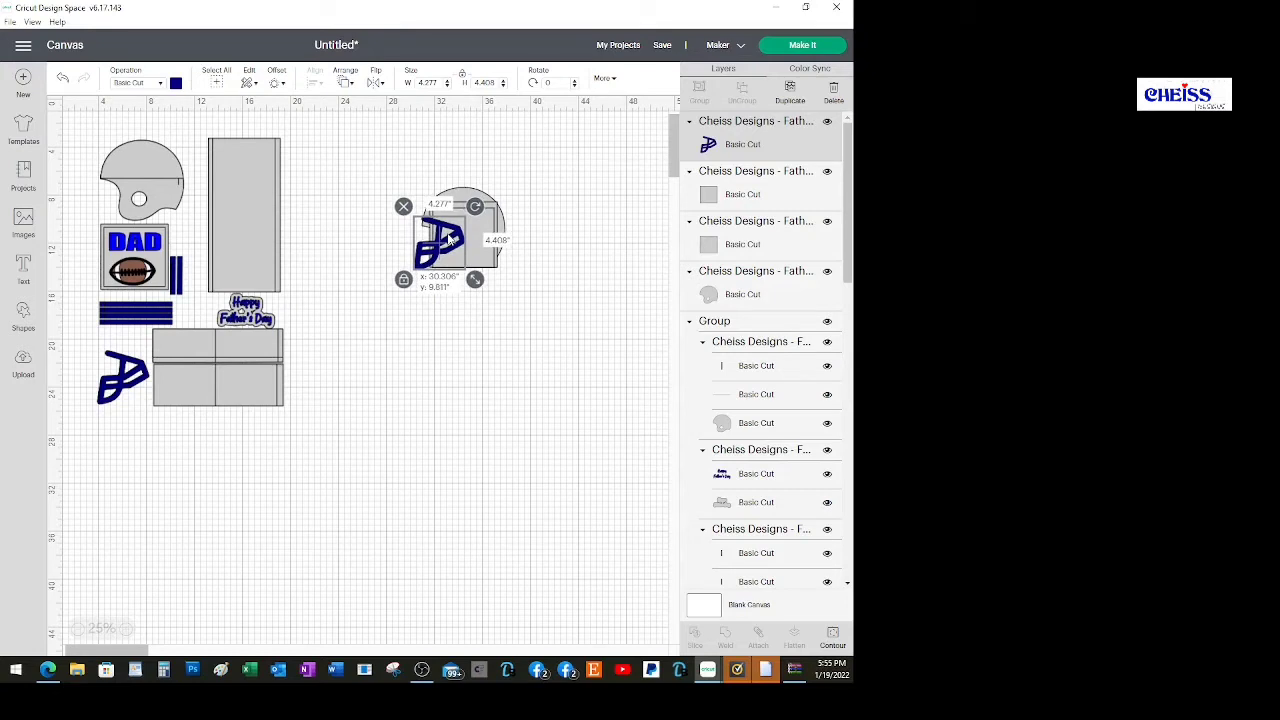
left_click_drag(449, 239, 449, 239)
left_click_drag(448, 250, 439, 246)
left_click(442, 308)
Group the face mask, helmet and both square copies, and ungroup them again.
left_click_drag(383, 170, 538, 318)
left_click(699, 92)
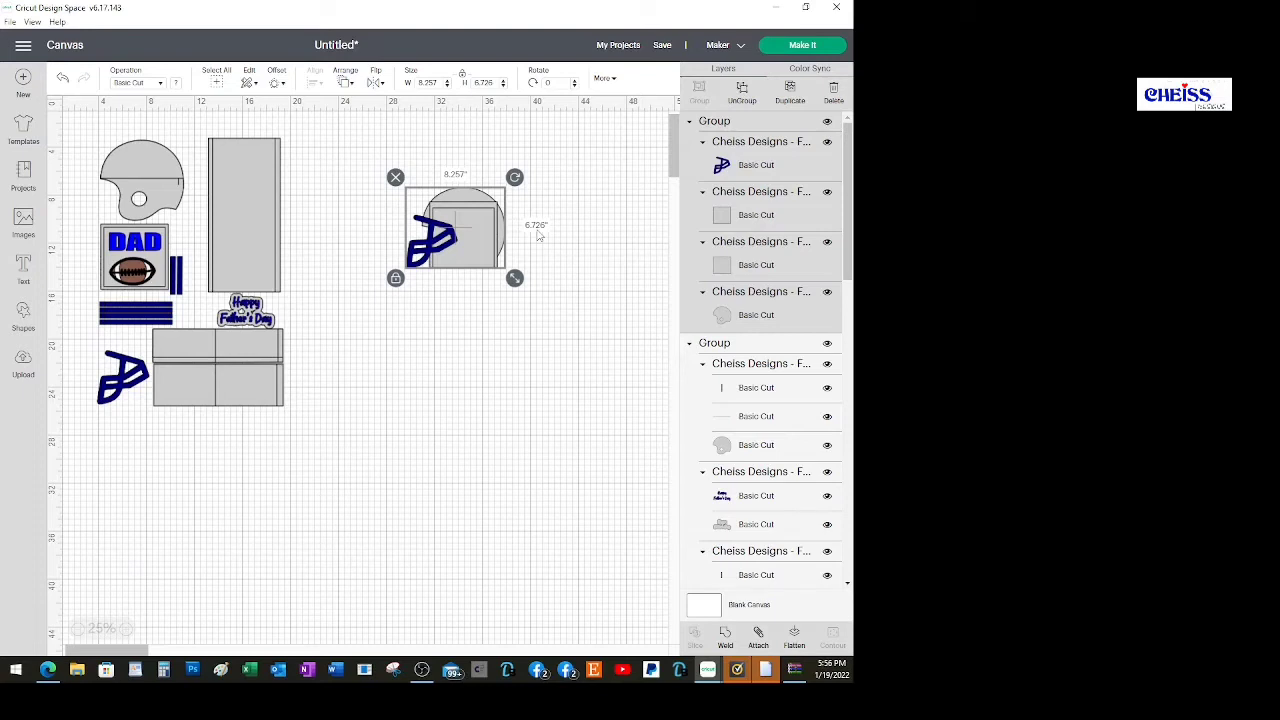
left_click(365, 403)
left_click(450, 252)
left_click(544, 280)
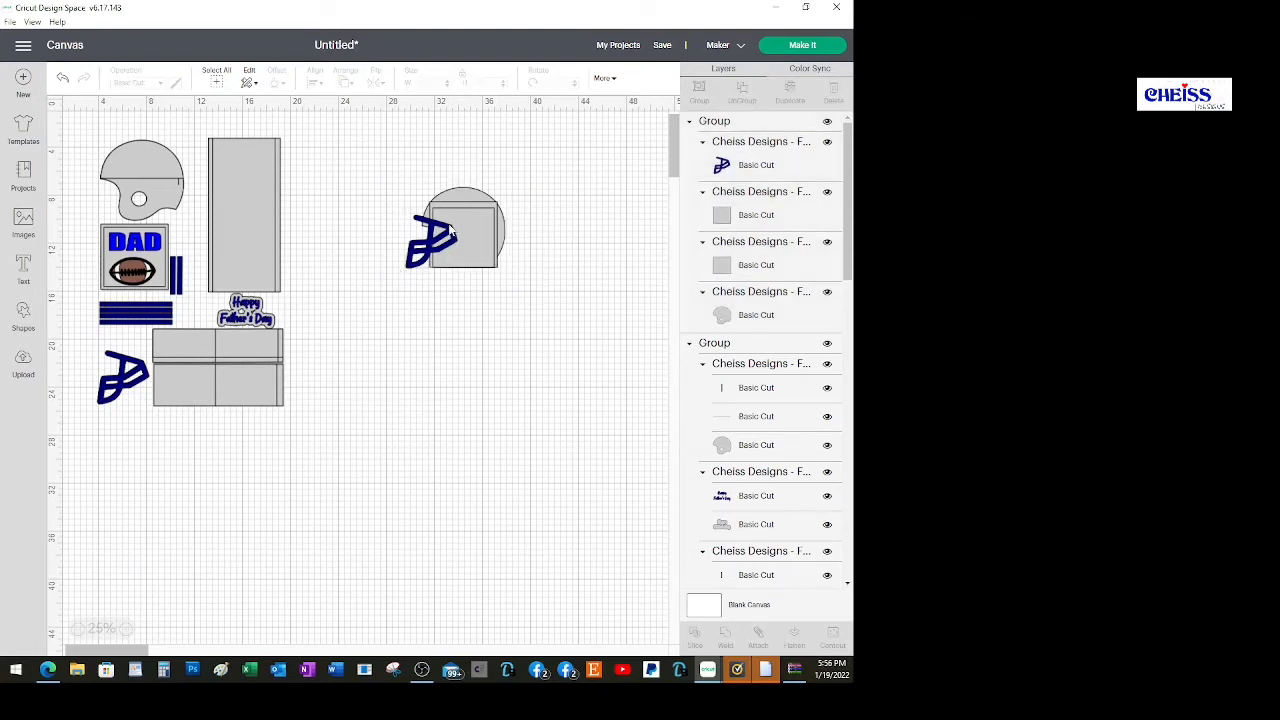
left_click(452, 233)
left_click(741, 93)
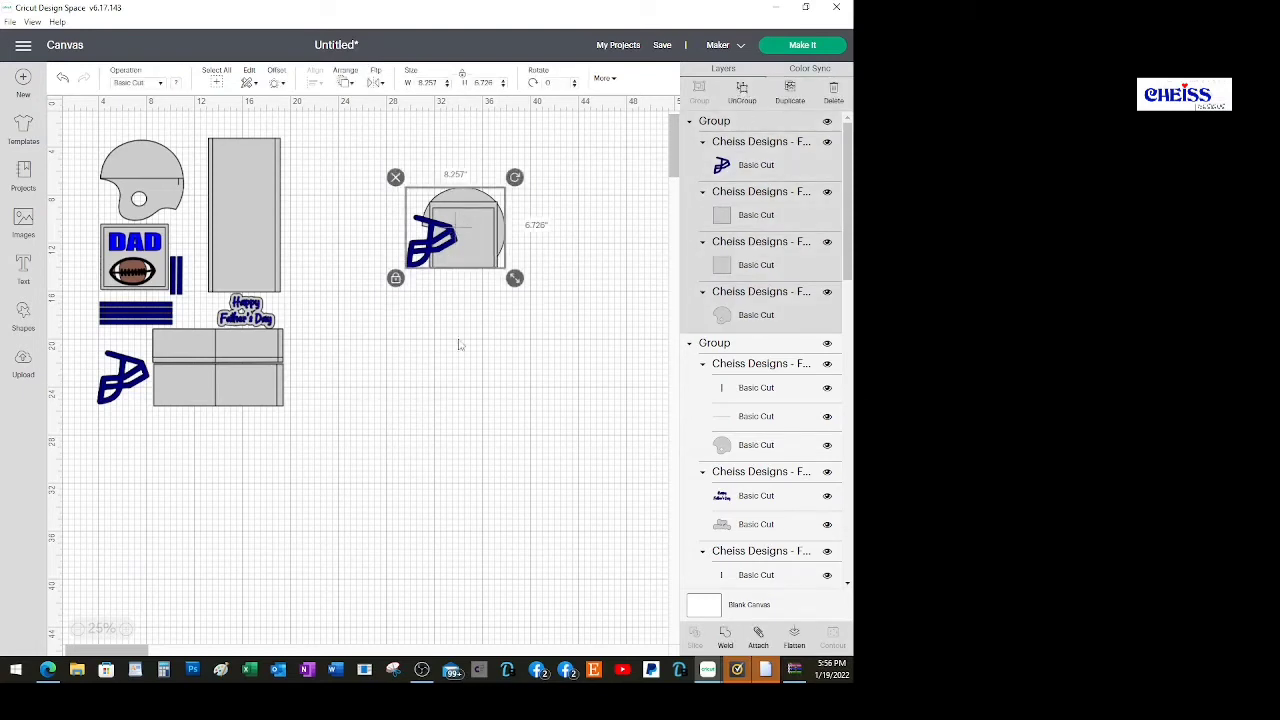
left_click(457, 343)
Move both square copies off the helmet copy into the empty canvas area below it.
left_click(480, 247)
left_click_drag(480, 247, 459, 418)
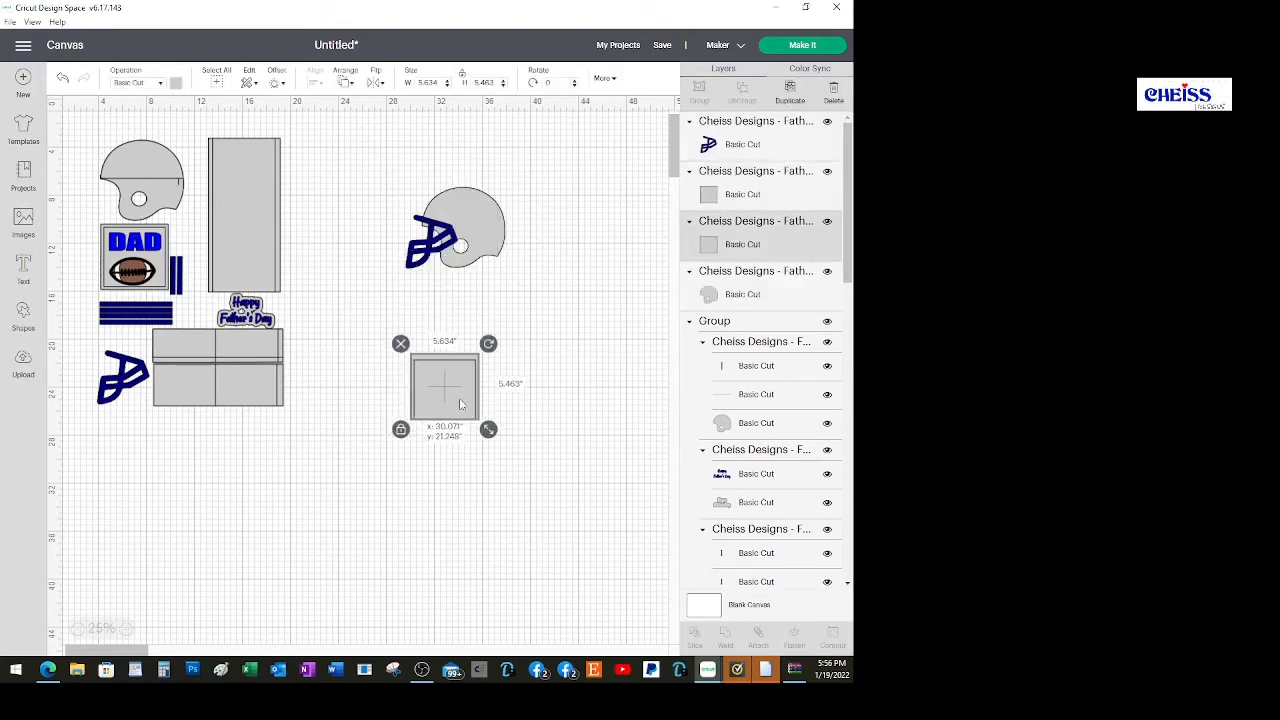
left_click(400, 349)
Center the two square copies vertically on each other and group them.
left_click_drag(384, 338, 514, 477)
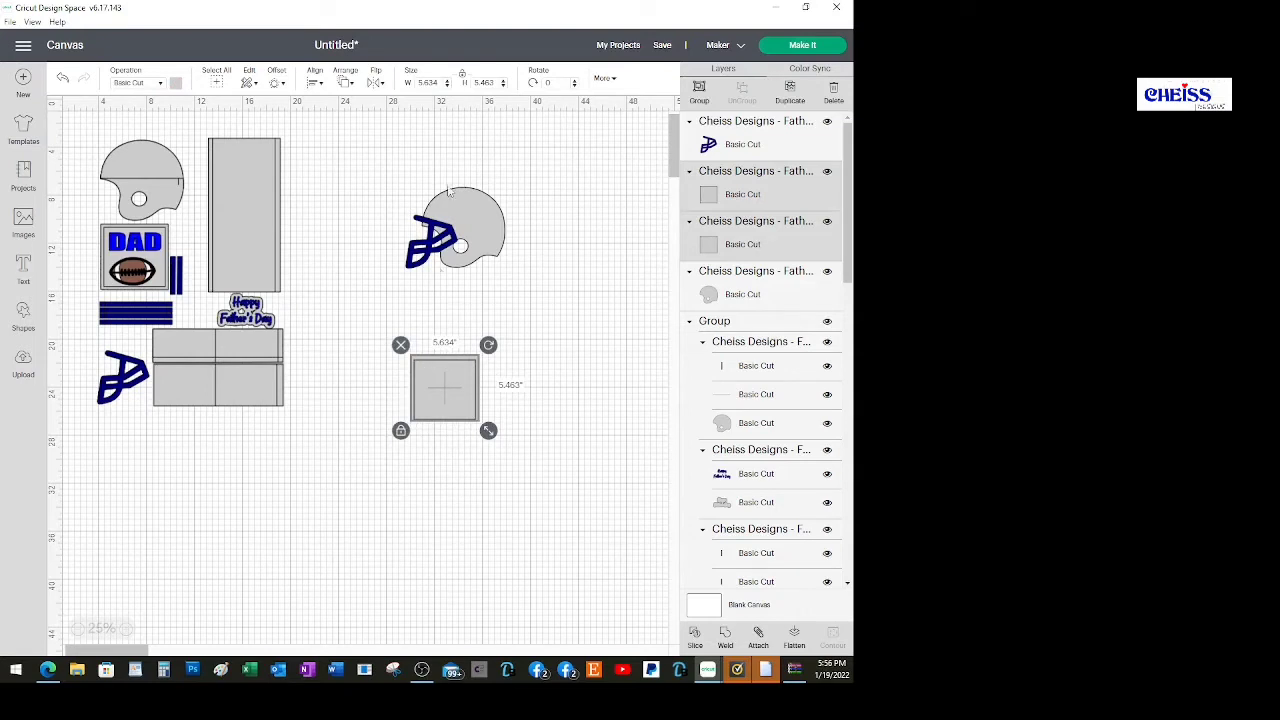
left_click(314, 87)
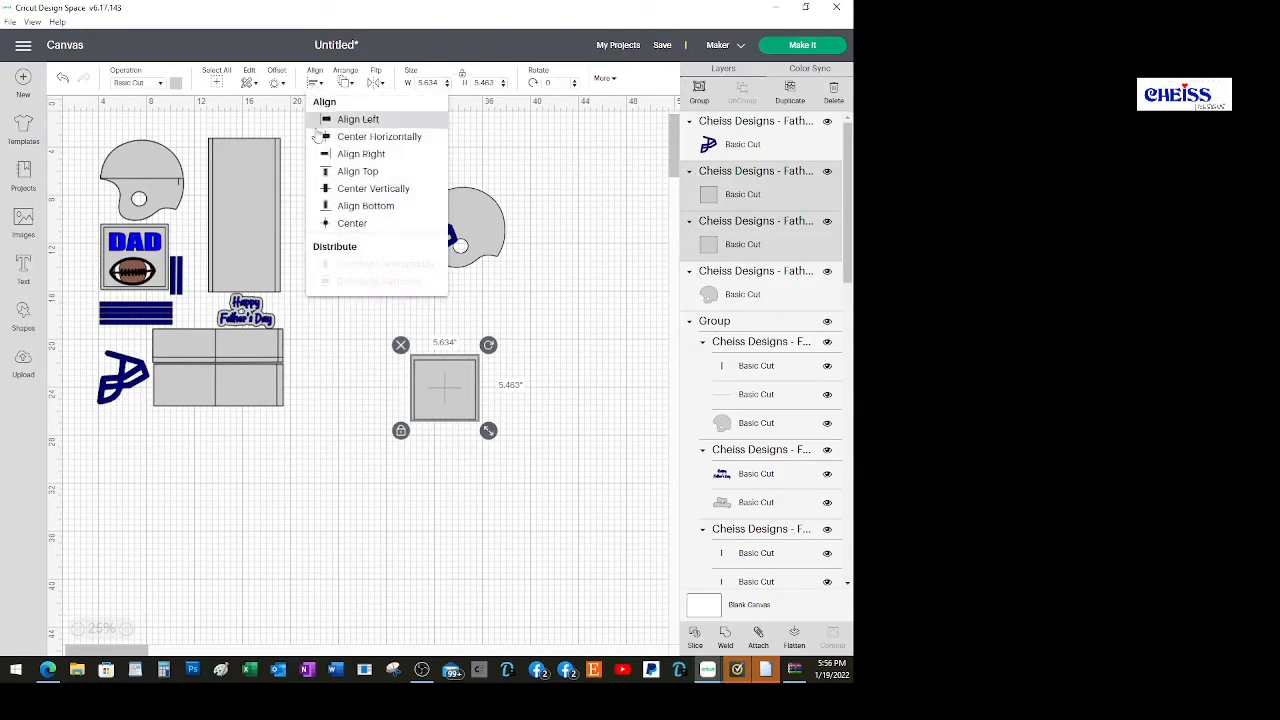
left_click(314, 90)
left_click(314, 88)
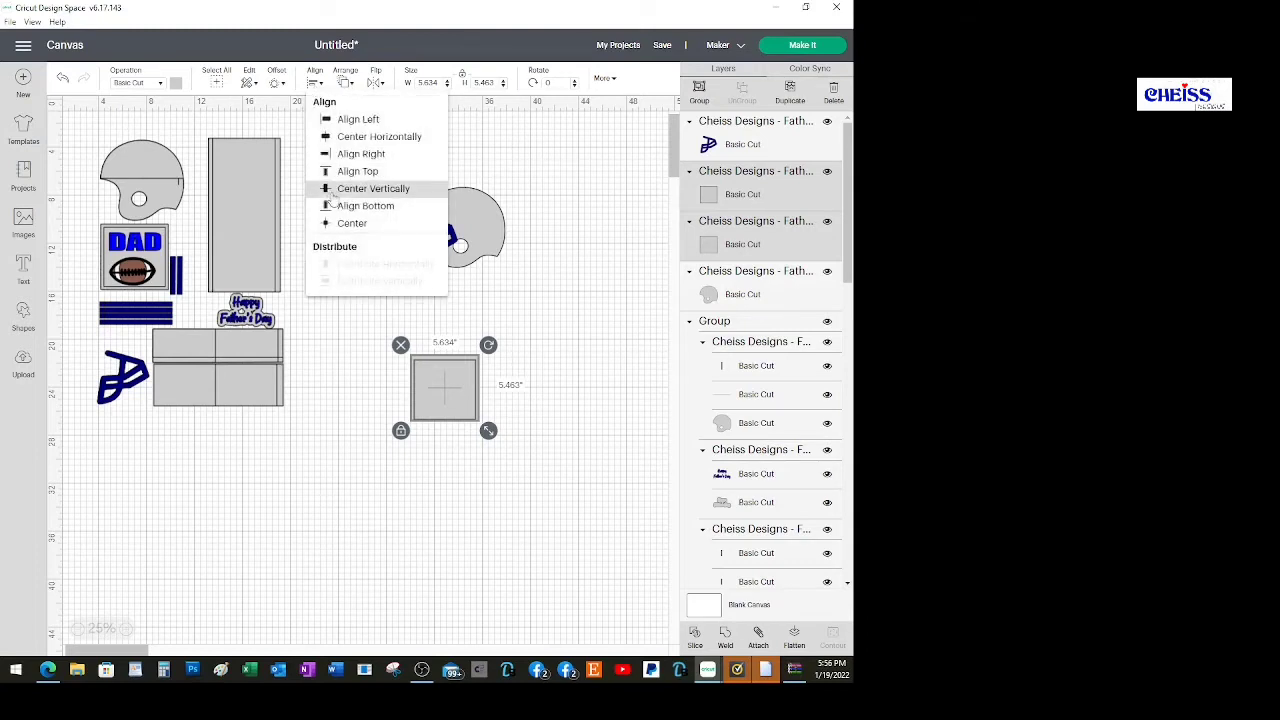
left_click(345, 188)
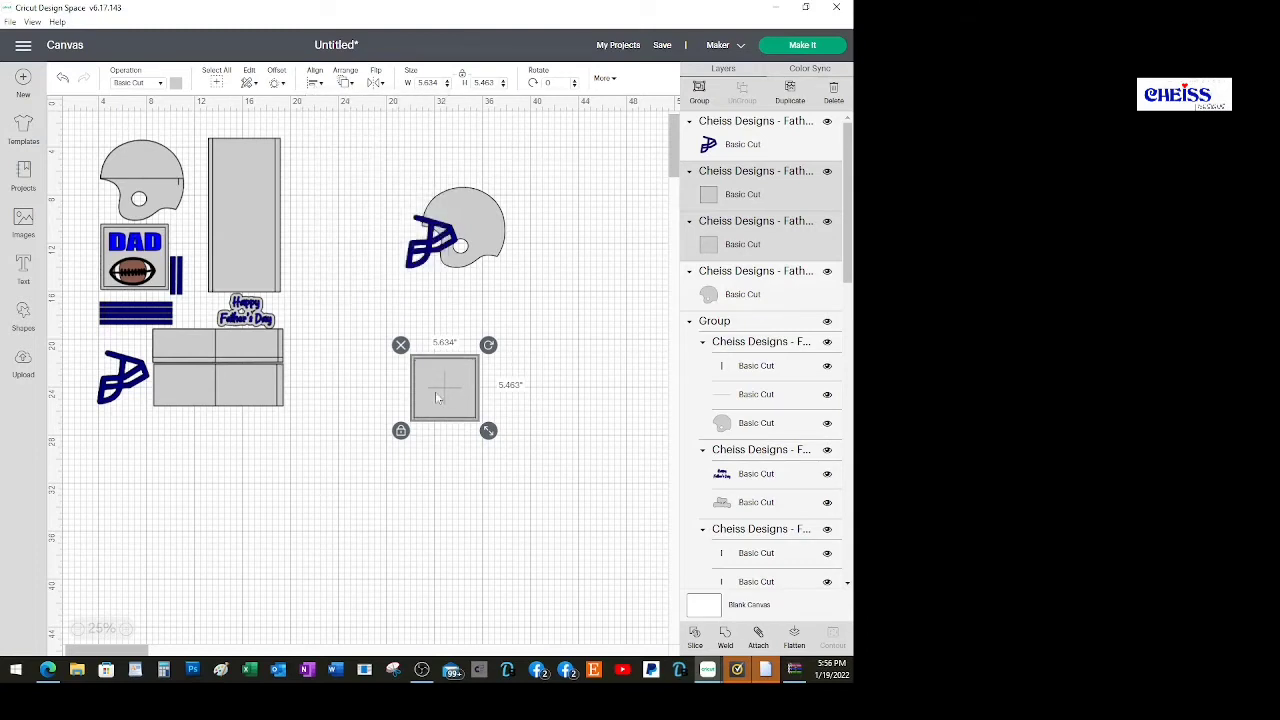
left_click(699, 90)
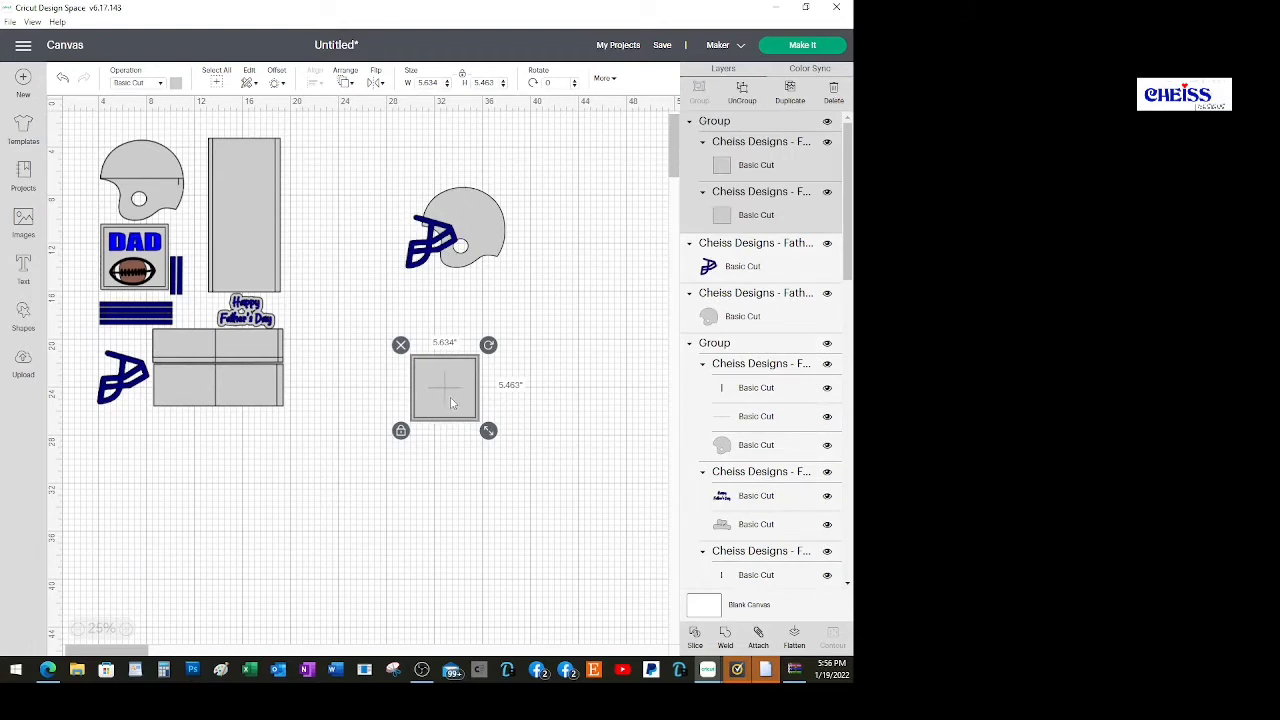
Place the grouped squares below the original design and select the lower gray side panel layer for comparison.
left_click_drag(450, 403, 268, 524)
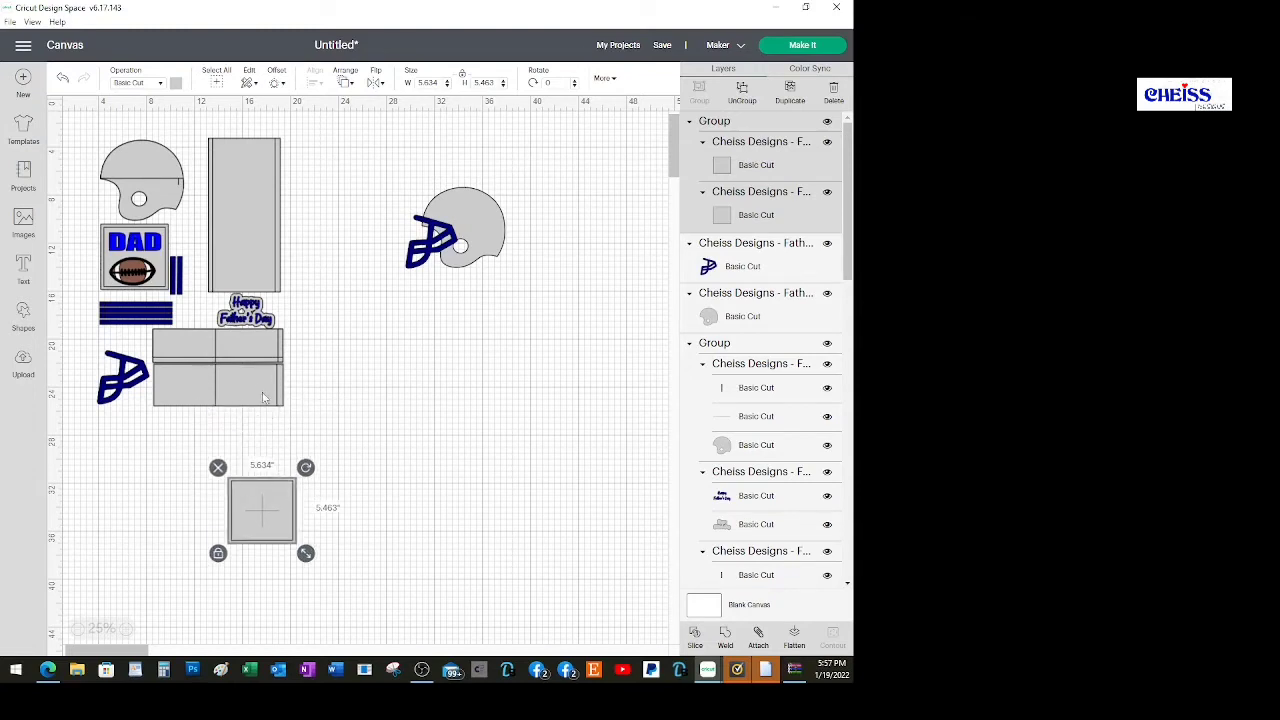
left_click(253, 392)
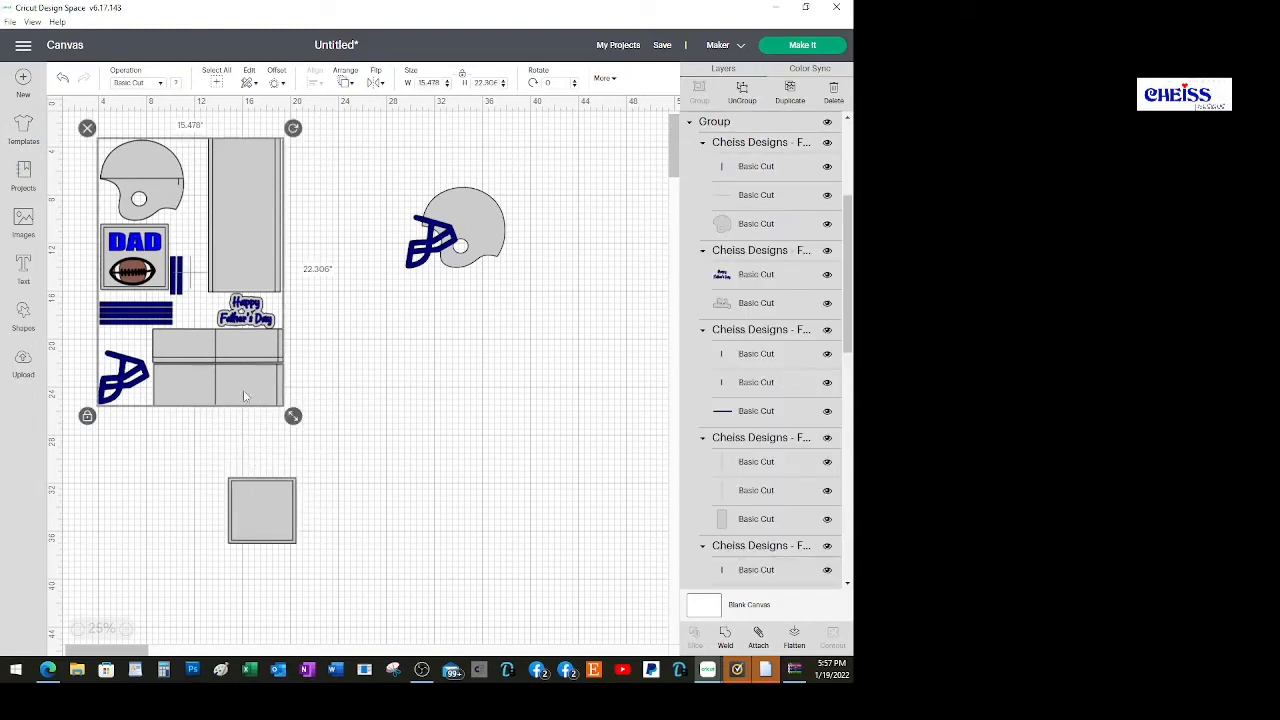
left_click_drag(846, 320, 847, 562)
scroll(838, 532, "down", 5)
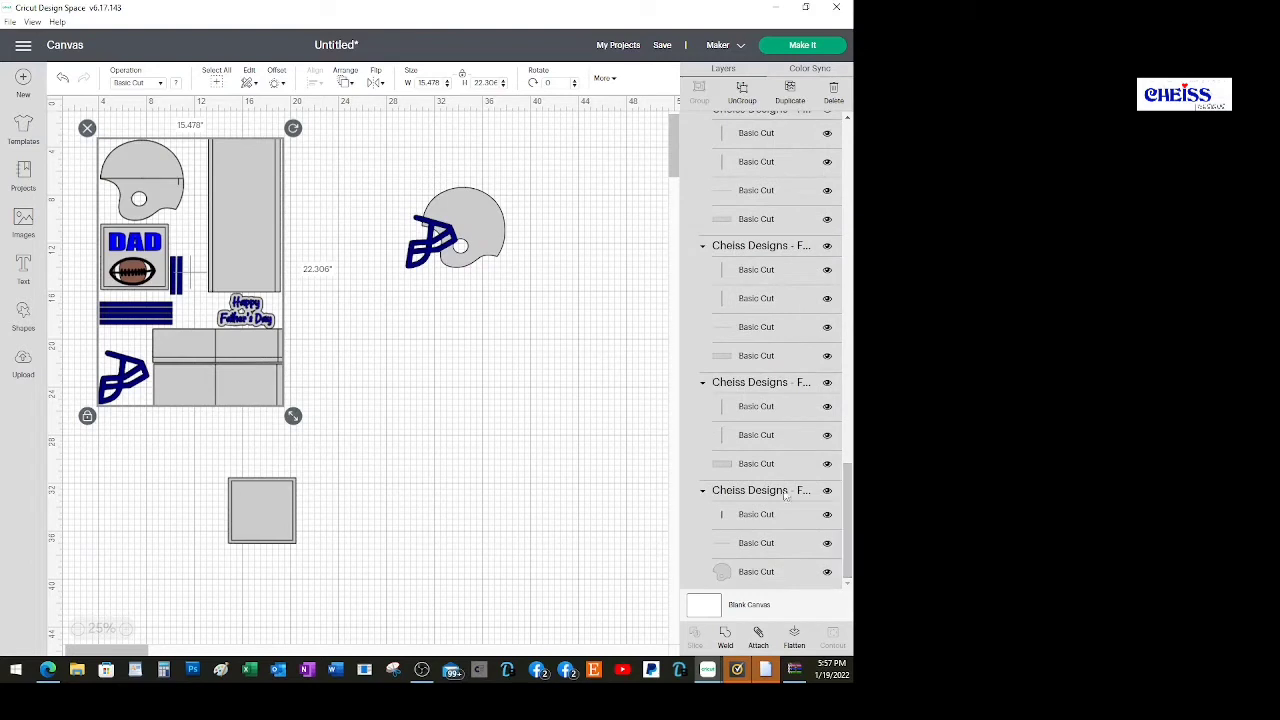
left_click(763, 468)
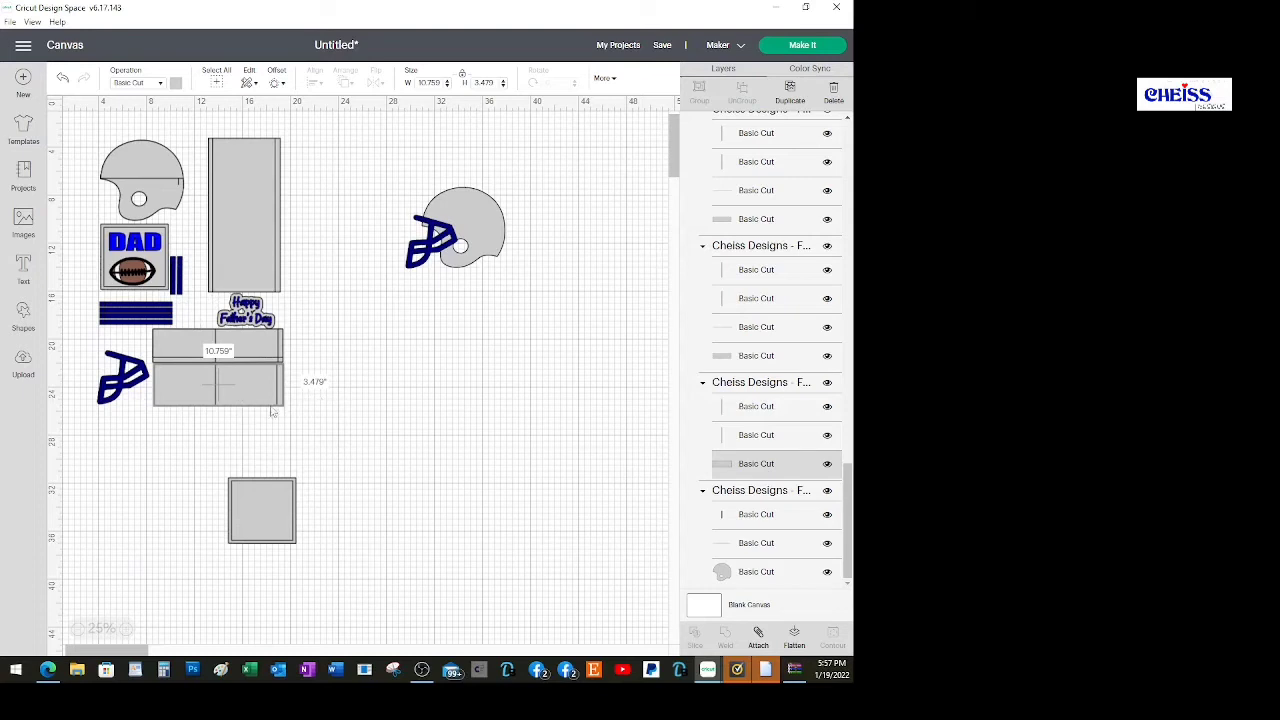
Move the grouped squares onto the helmet copy and set the face mask copy aside near the original design.
left_click_drag(276, 513, 472, 243)
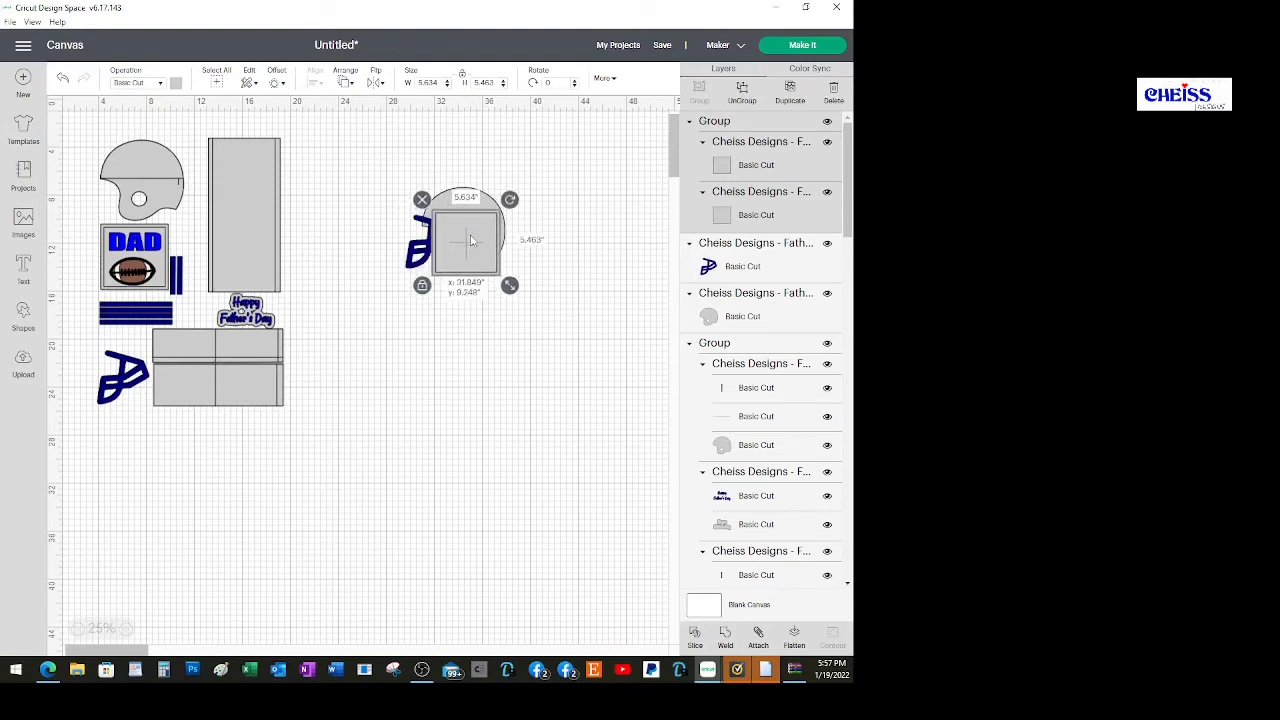
left_click(420, 170)
left_click(443, 188)
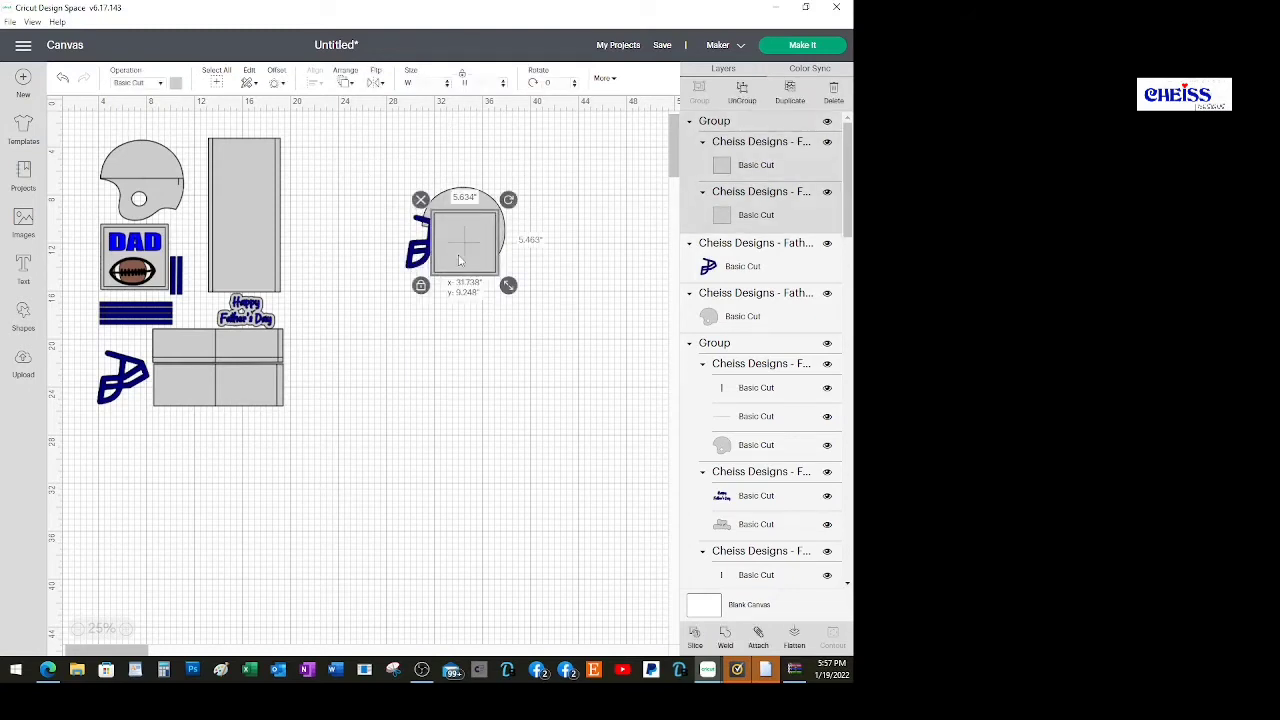
left_click_drag(366, 148, 554, 337)
left_click(535, 368)
left_click_drag(418, 245, 318, 250)
Center the helmet copy and grouped squares horizontally and align their bottoms.
left_click_drag(395, 159, 563, 323)
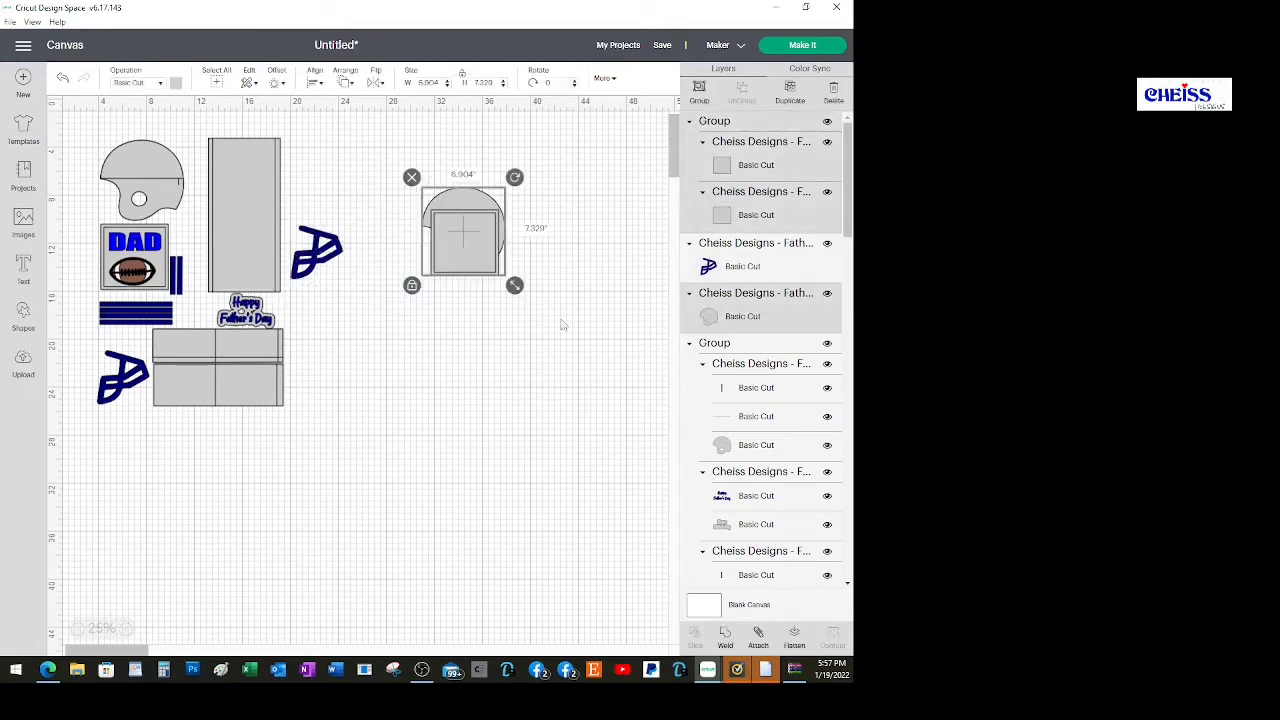
left_click(314, 82)
left_click(360, 140)
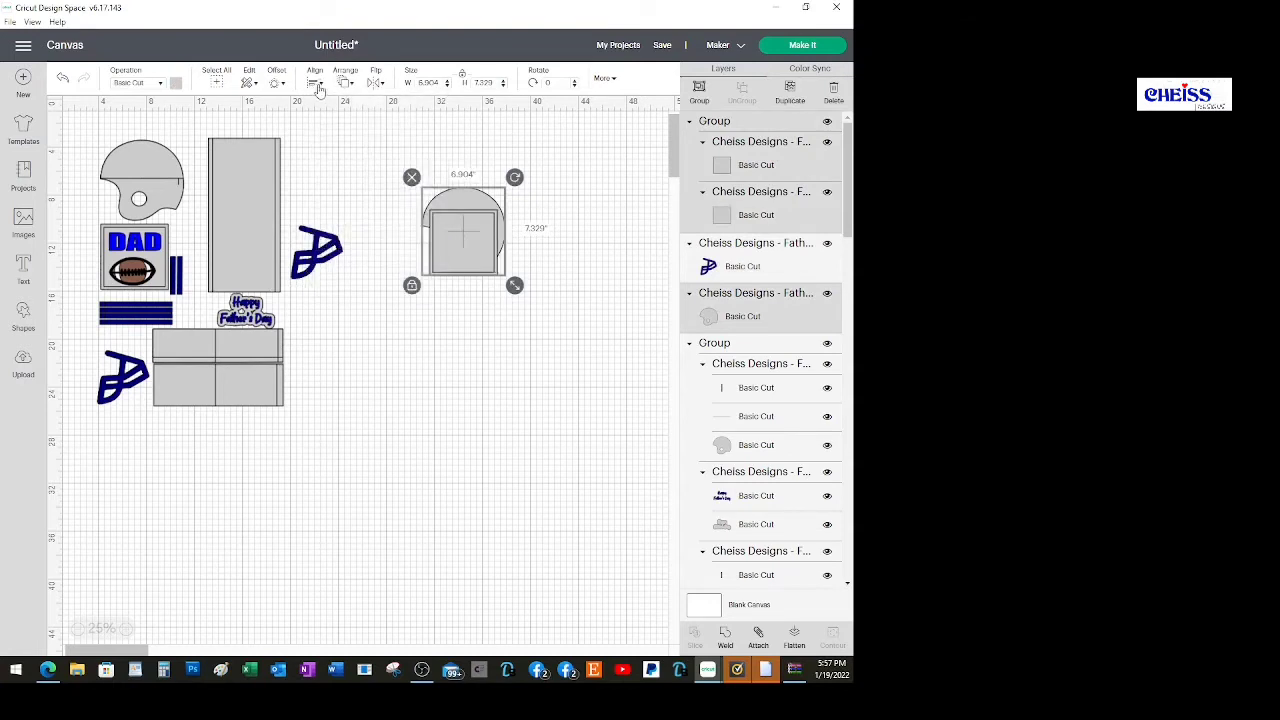
left_click(314, 82)
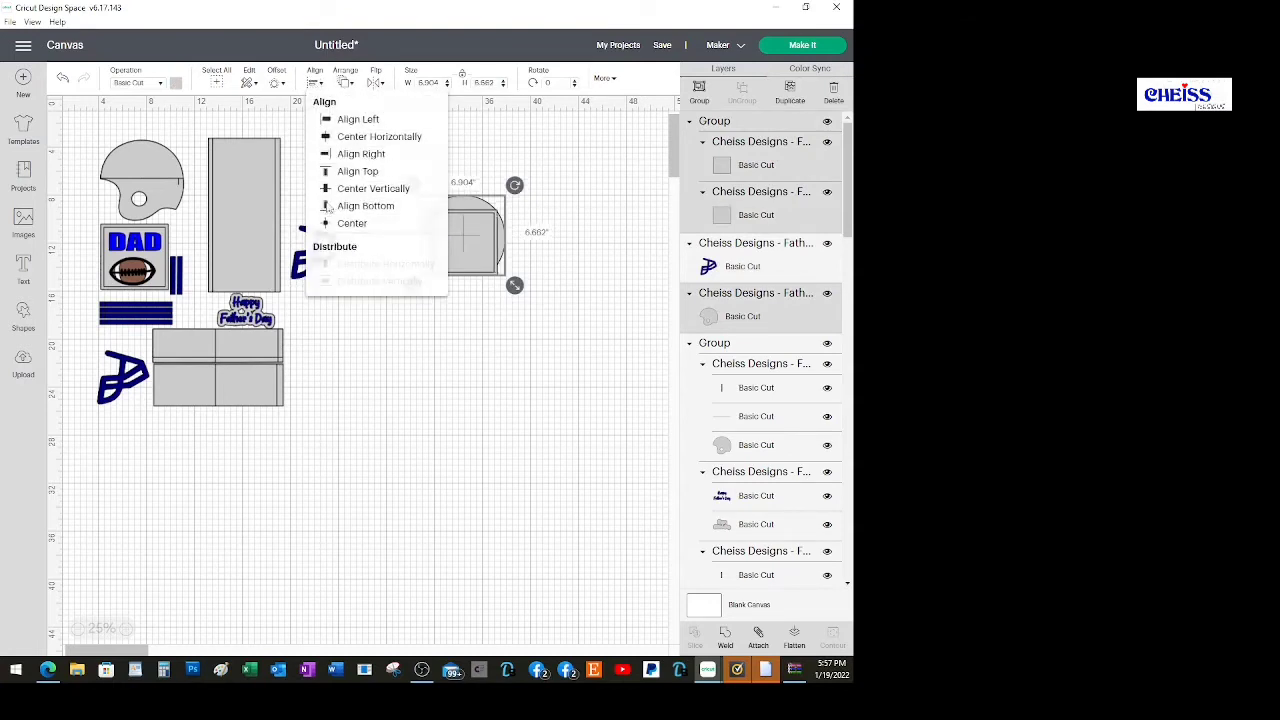
left_click(327, 190)
Return the face mask copy to the front of the helmet copy, with its lower edge level with the squares.
left_click(414, 325)
left_click(318, 260)
left_click_drag(318, 260, 432, 257)
left_click(464, 323)
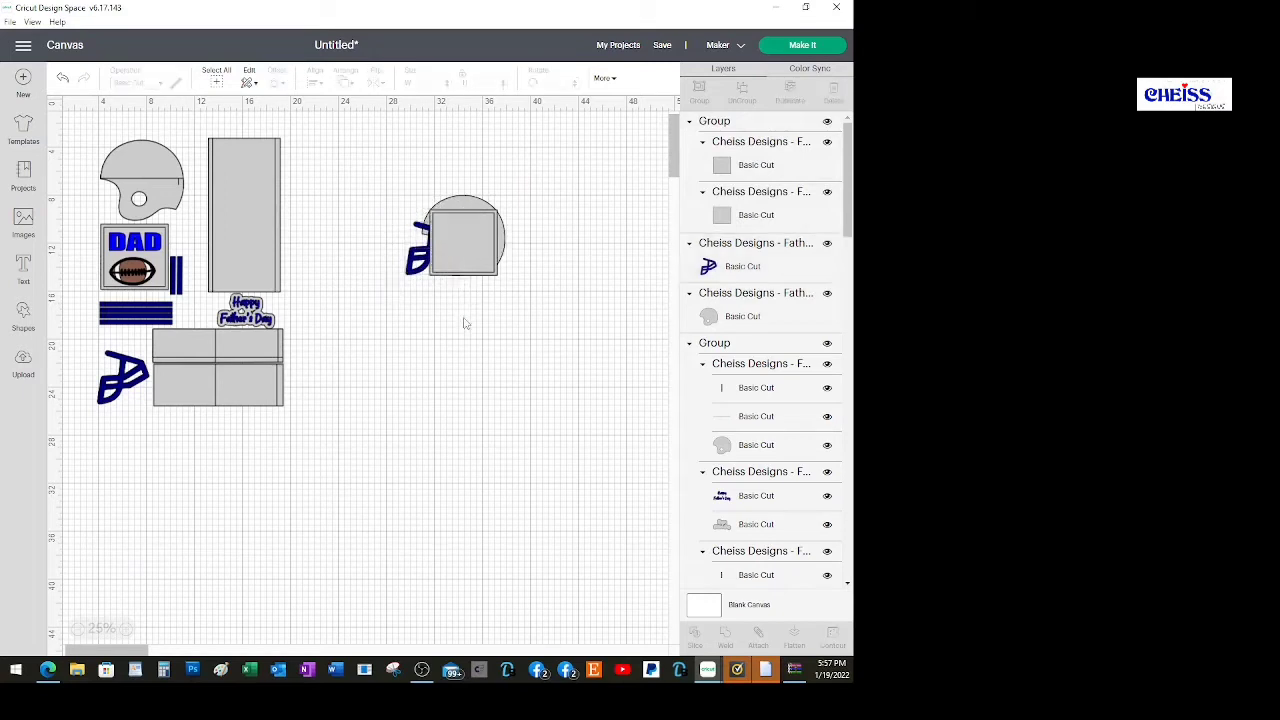
left_click(422, 262)
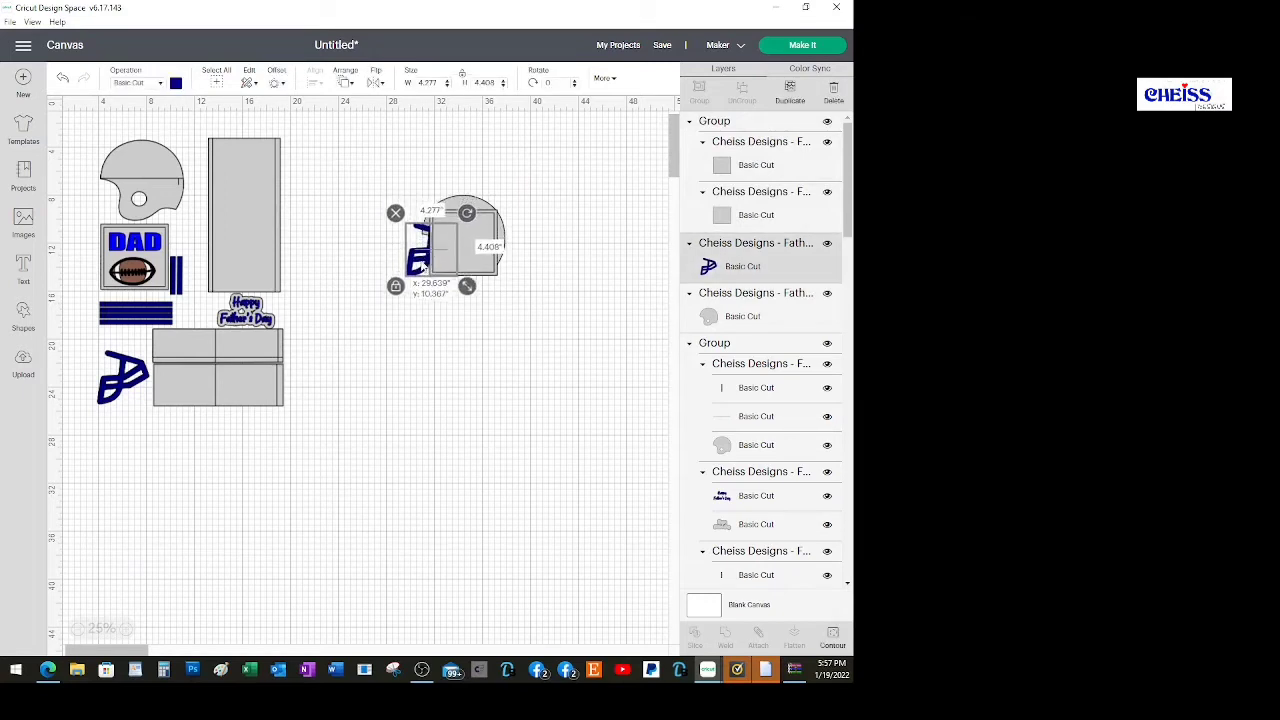
left_click(405, 283)
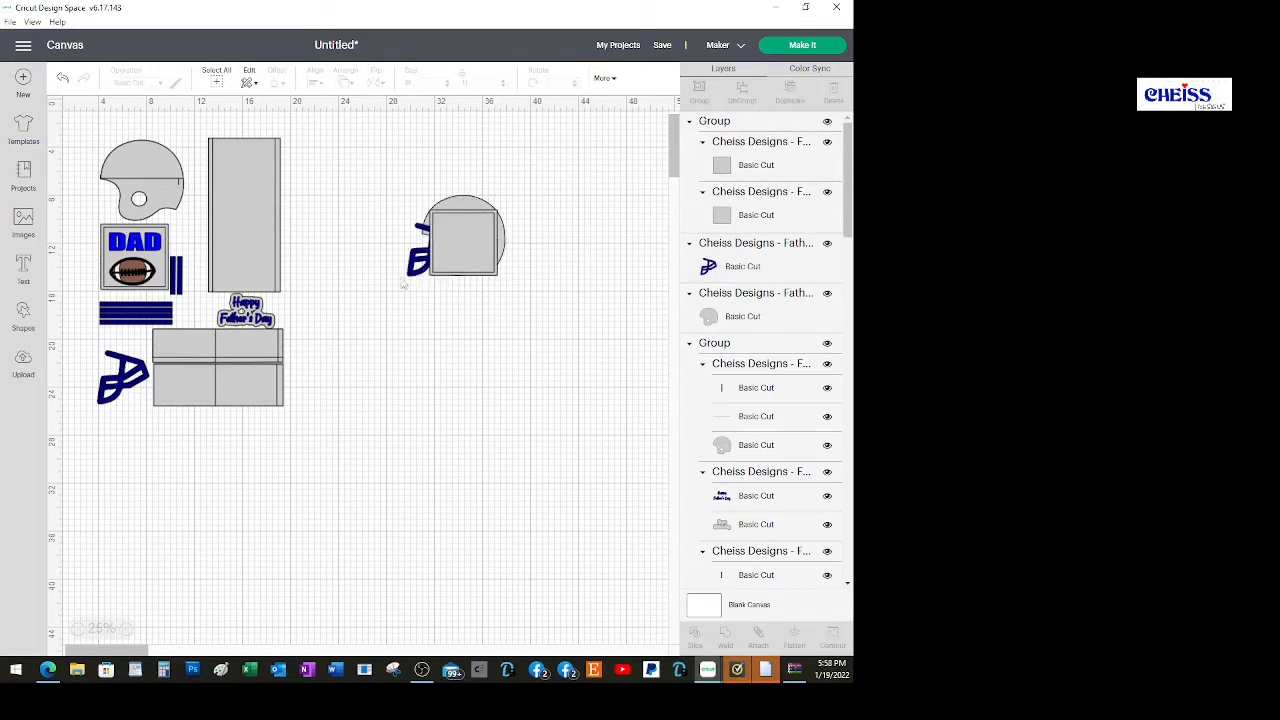
Group the face mask, helmet and square copies, and move the group slightly up toward the original design.
left_click_drag(391, 180, 616, 320)
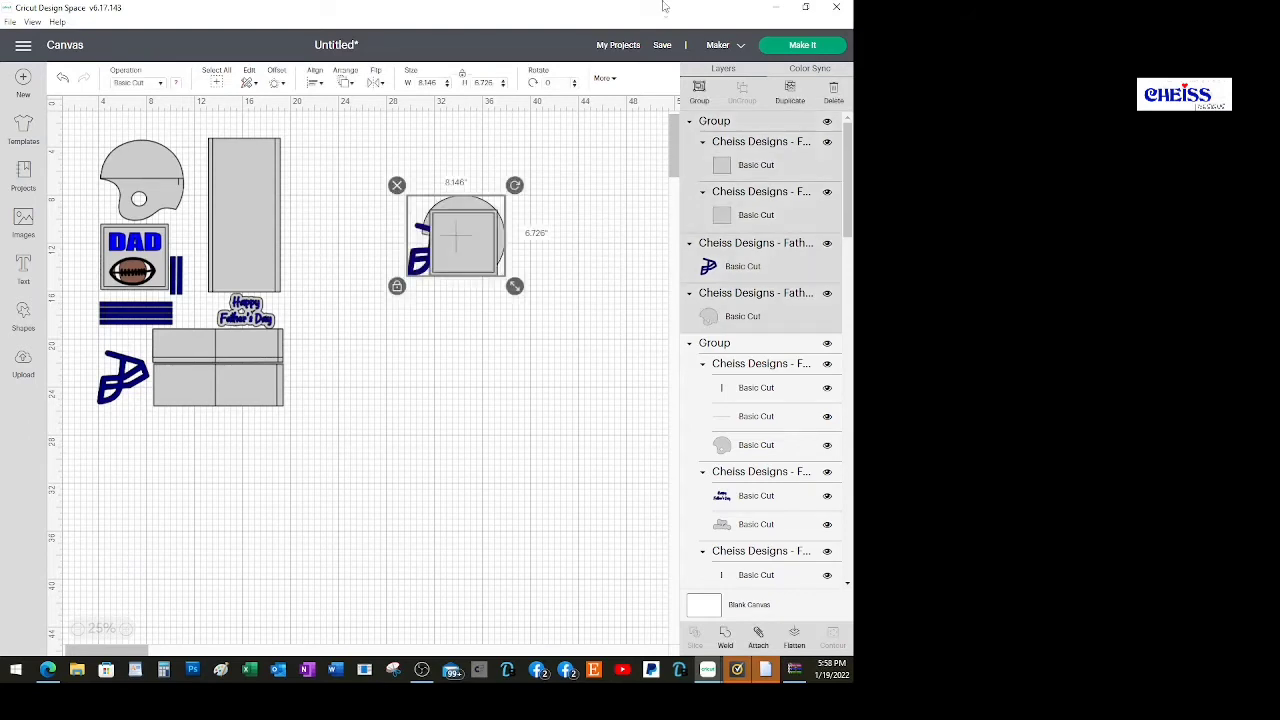
left_click(698, 90)
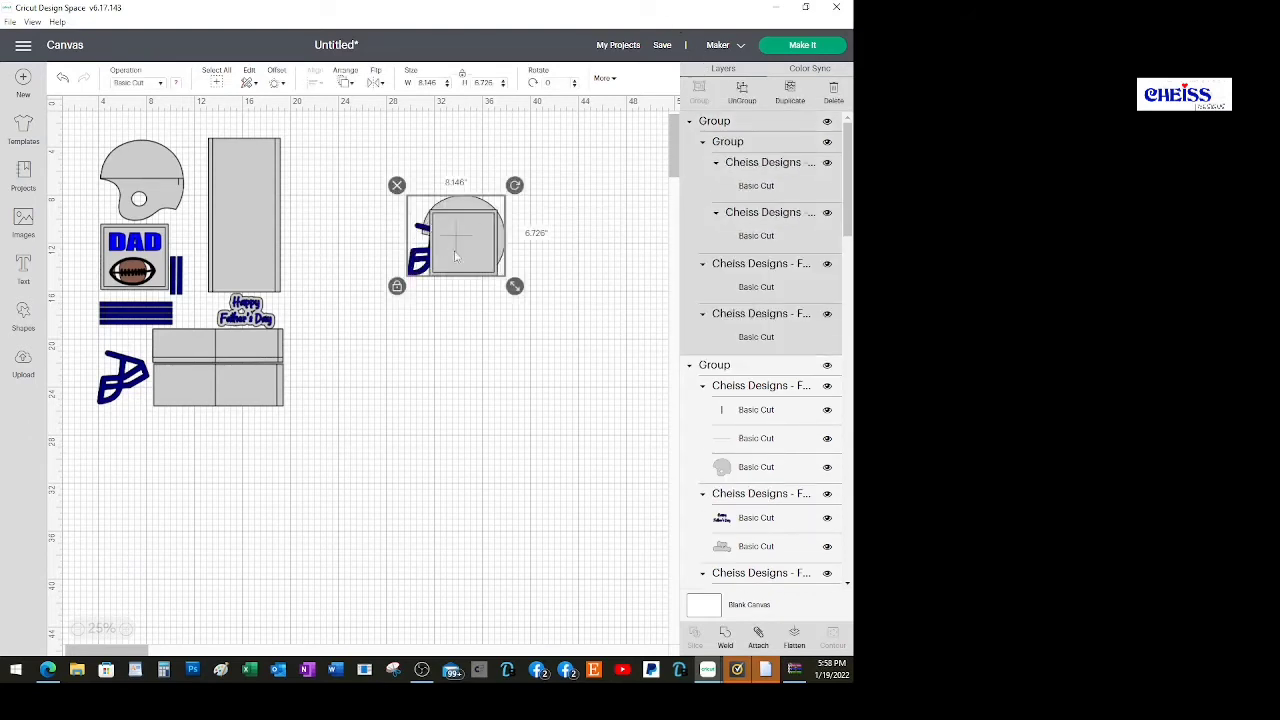
left_click_drag(455, 257, 438, 234)
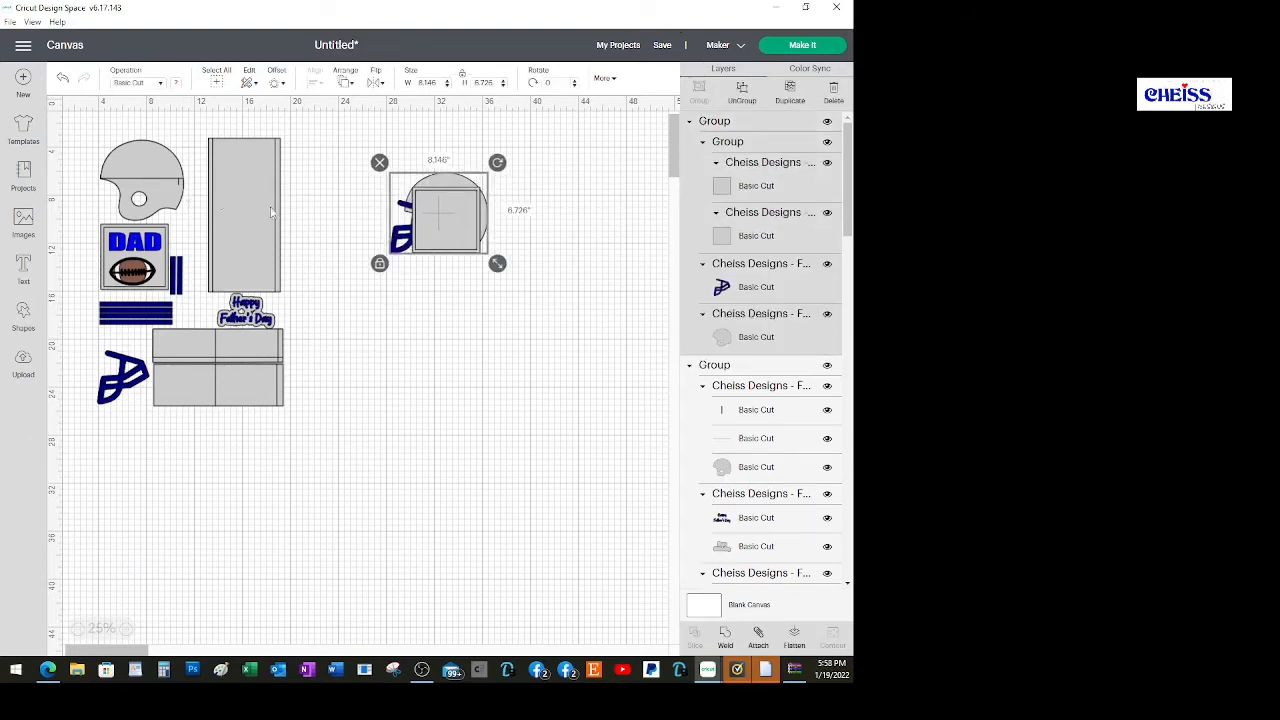
left_click(148, 182)
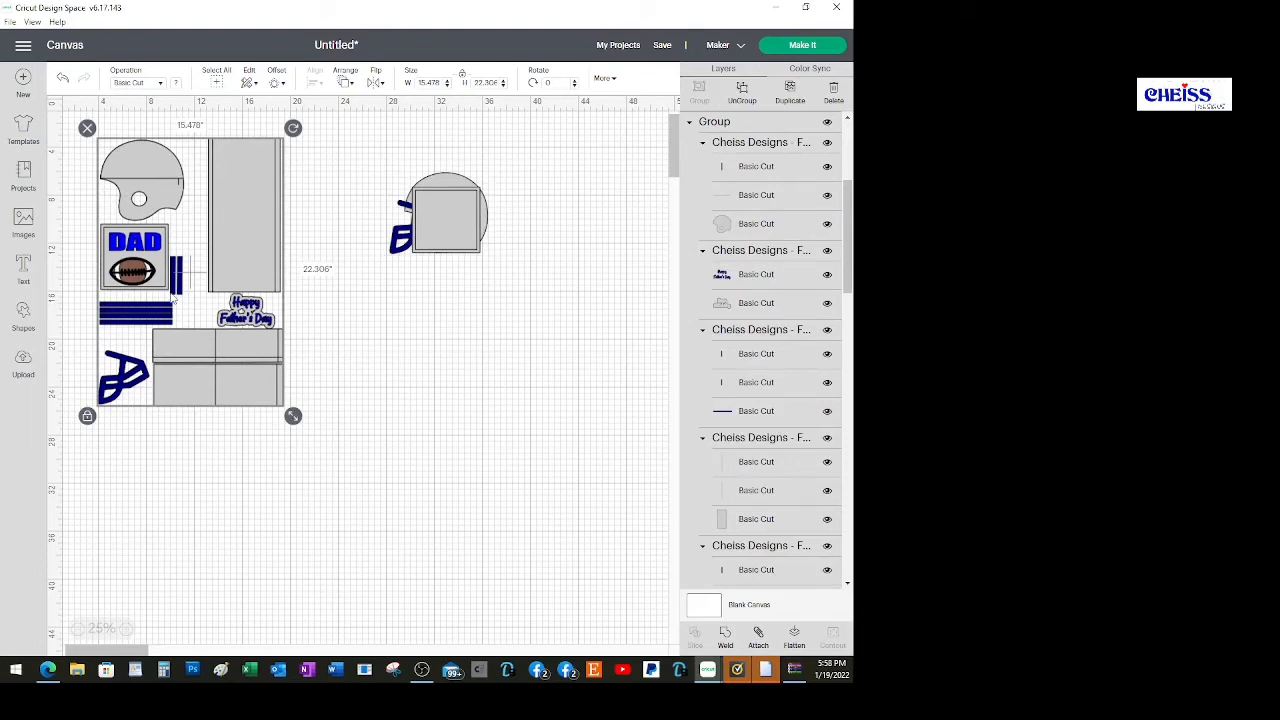
Enlarge the grouped helmet assembly to about 12.99 by 10.726 inches and move it farther from the original design.
left_click(453, 224)
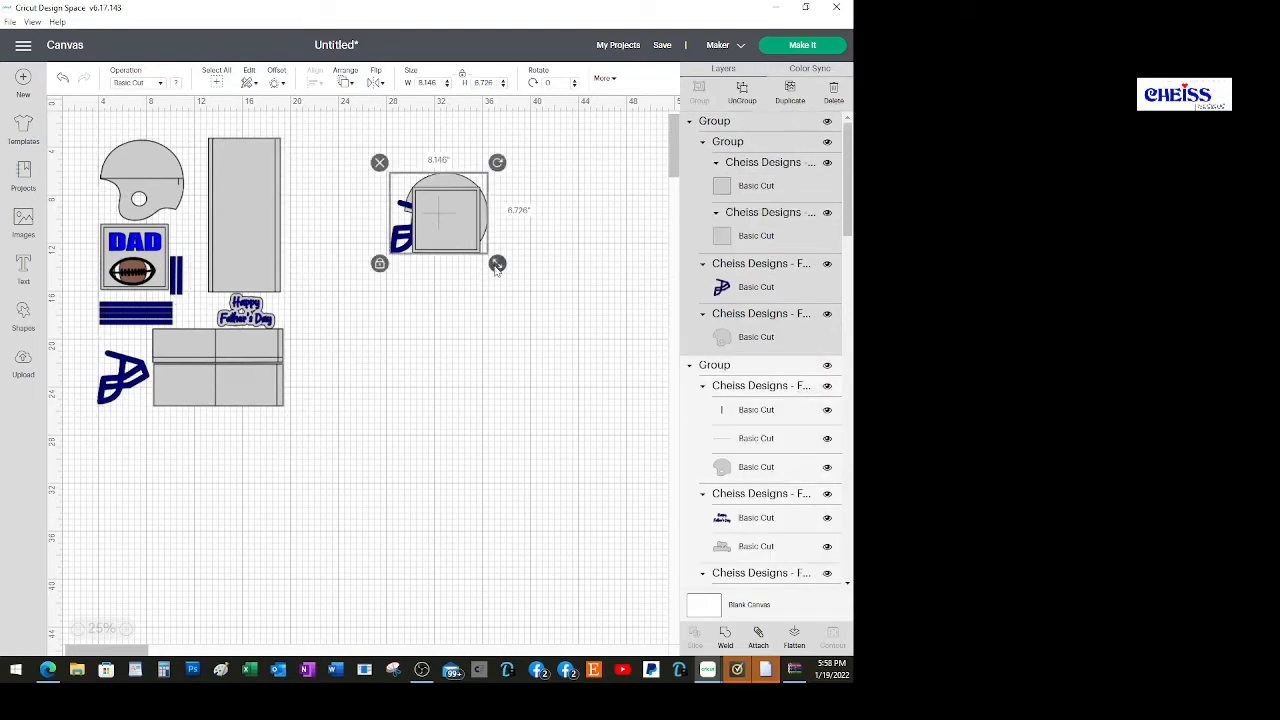
left_click_drag(497, 264, 508, 319)
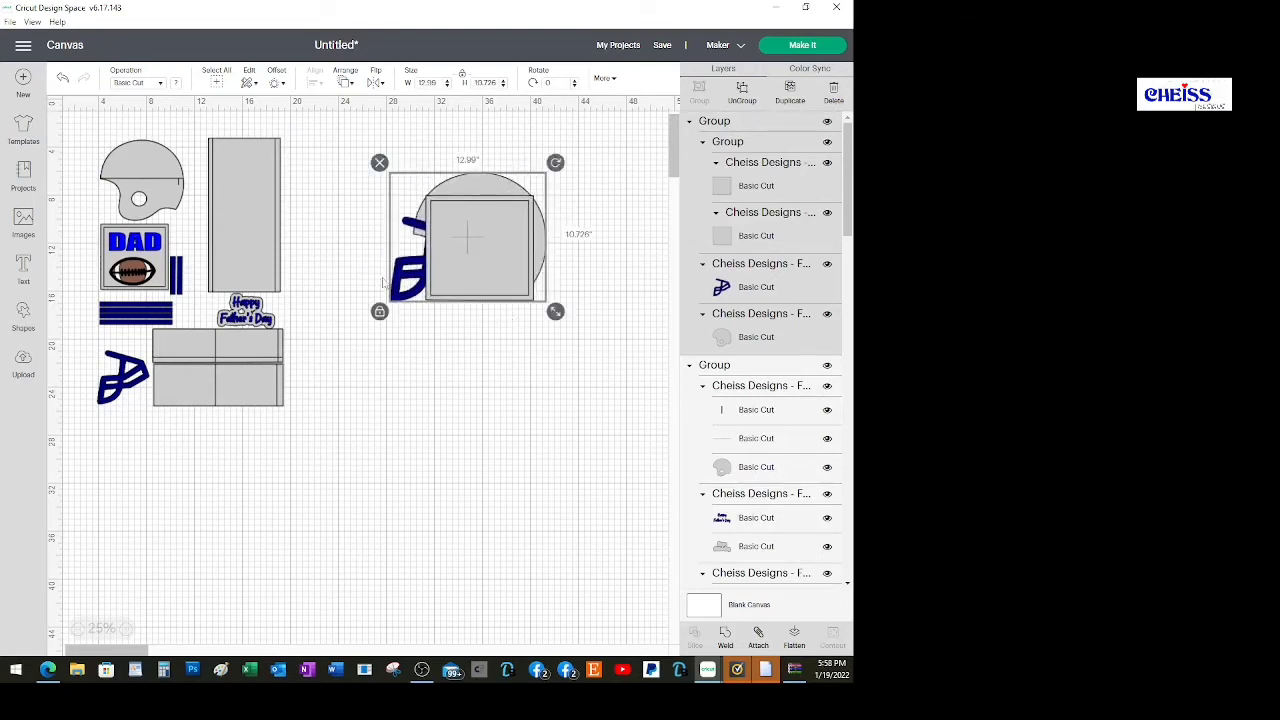
left_click_drag(496, 250, 535, 243)
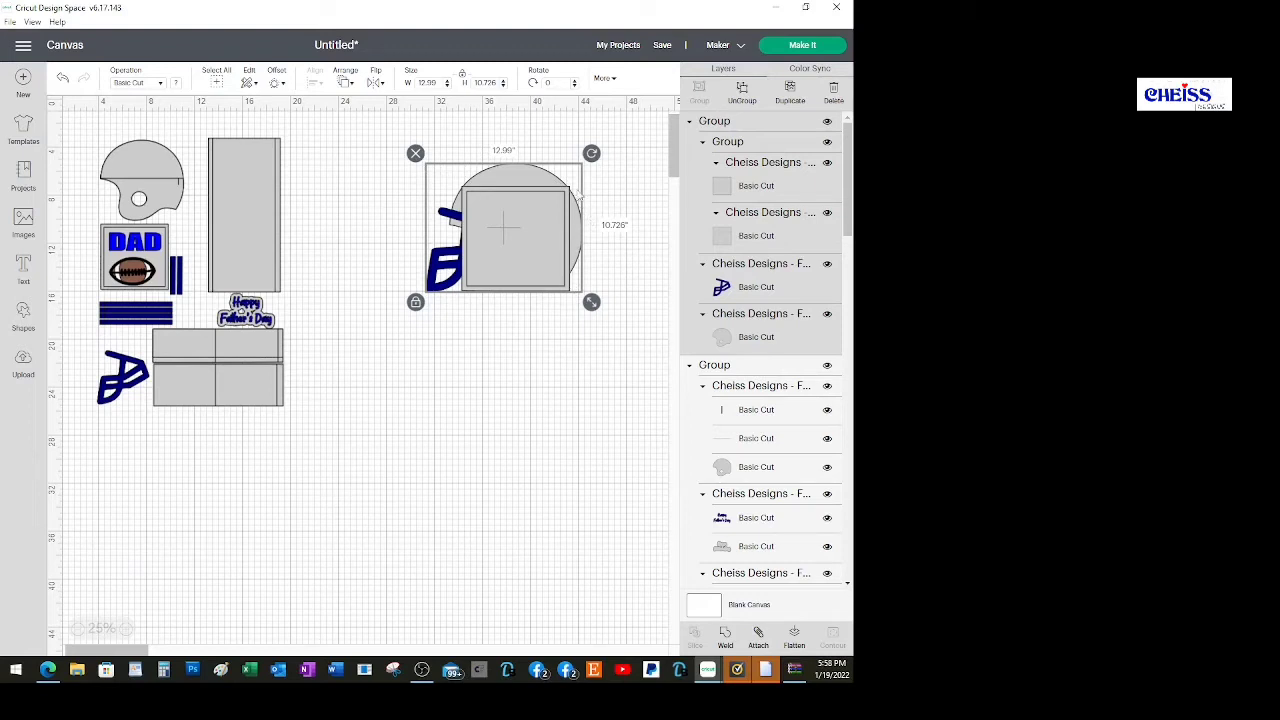
Enlarge the original grouped design to about 27.274 by 39.306 inches and move it slightly down.
left_click(230, 215)
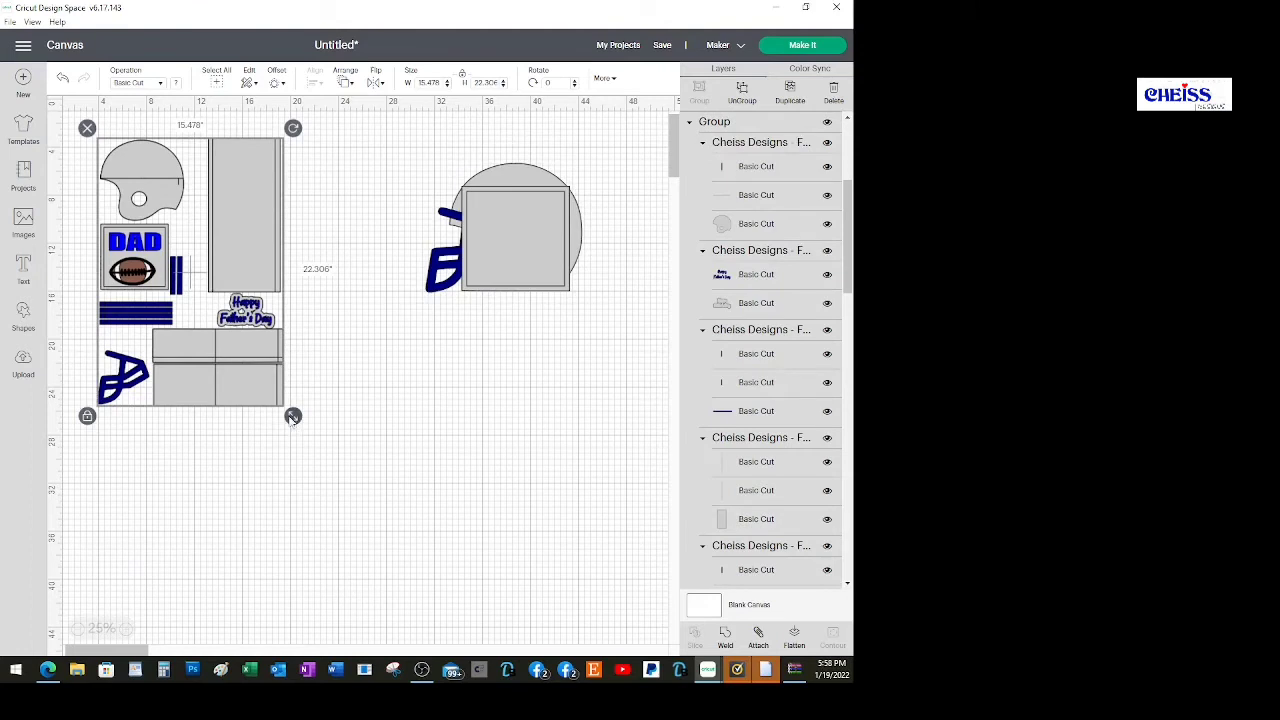
left_click_drag(292, 418, 410, 538)
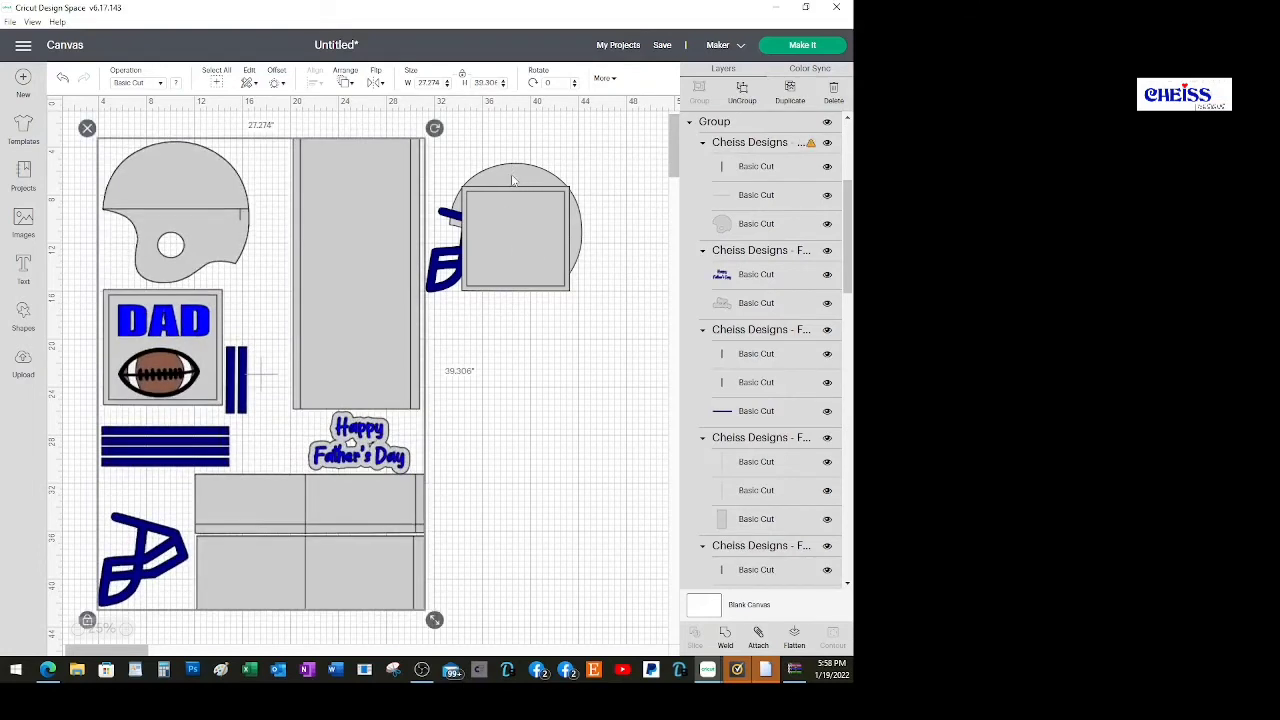
left_click_drag(364, 246, 372, 270)
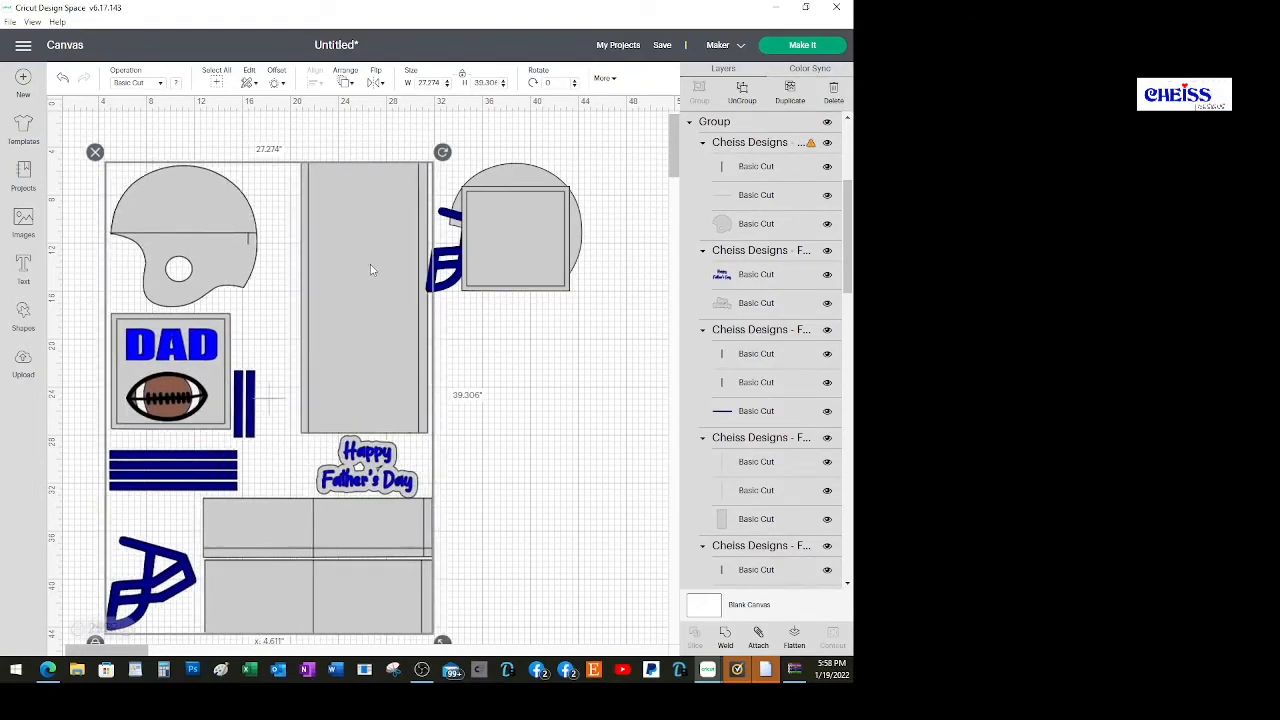
Place the grouped helmet assembly over the original design's helmet to compare their sizes.
left_click(558, 228)
right_click(558, 228)
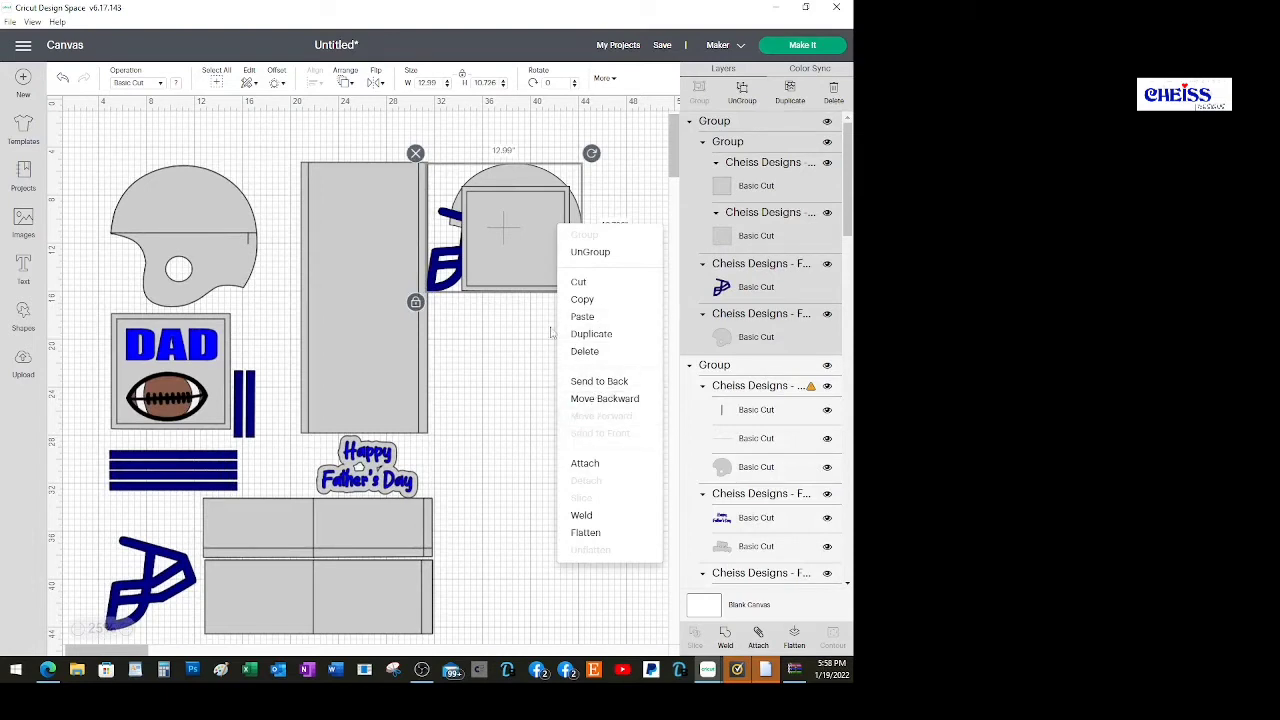
left_click(520, 316)
left_click_drag(521, 241, 195, 238)
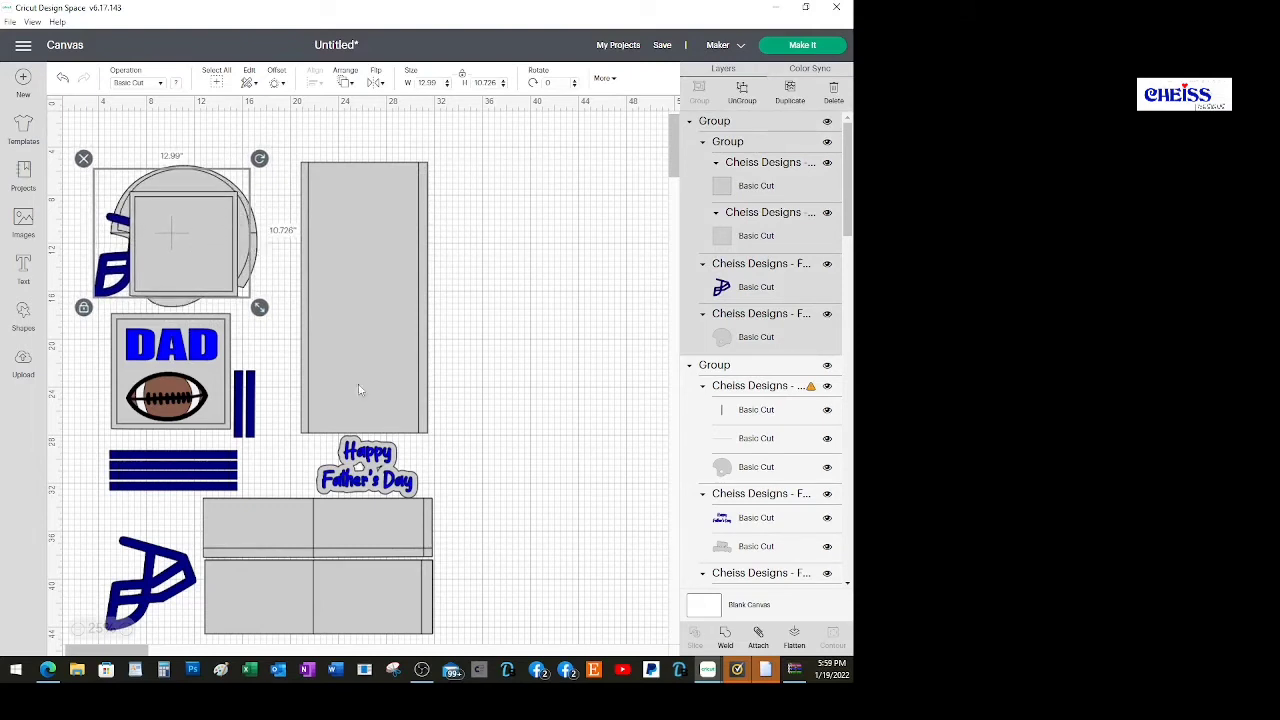
Reduce the original grouped design to about 24.73 by 35.64 inches so its helmet matches the overlaid assembly.
left_click(387, 585)
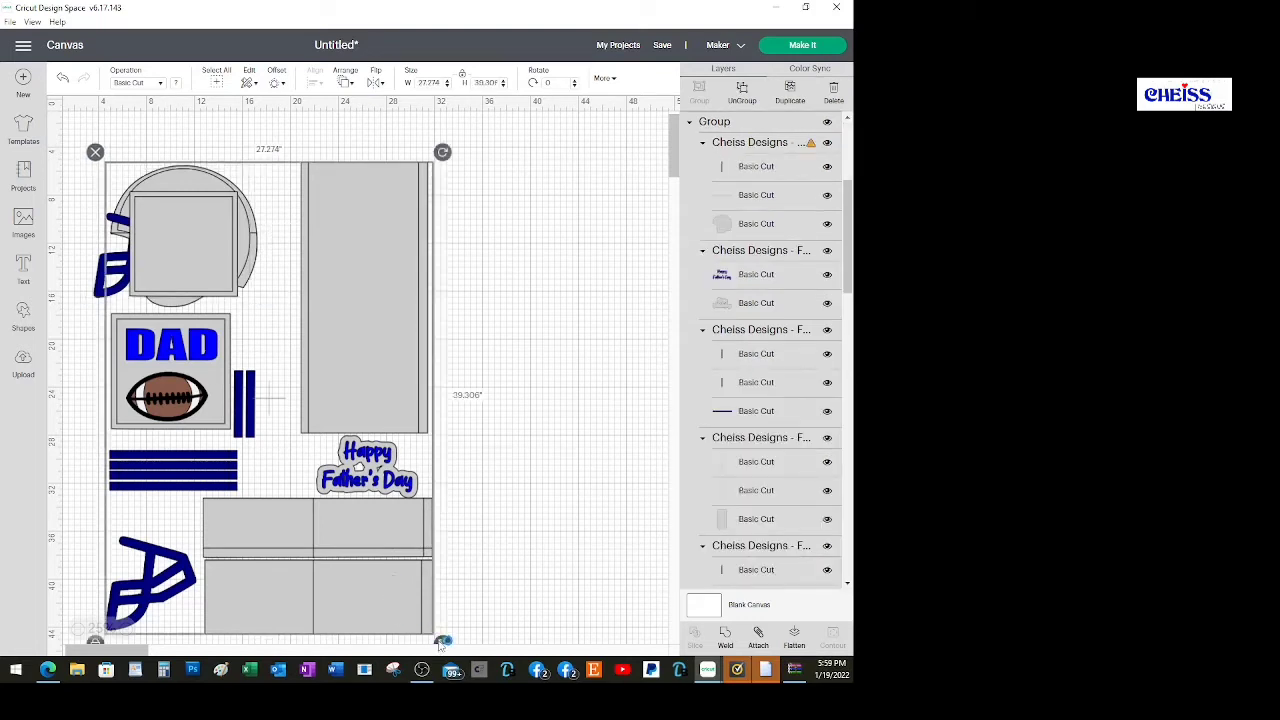
left_click_drag(444, 642, 424, 614)
left_click_drag(366, 541, 370, 545)
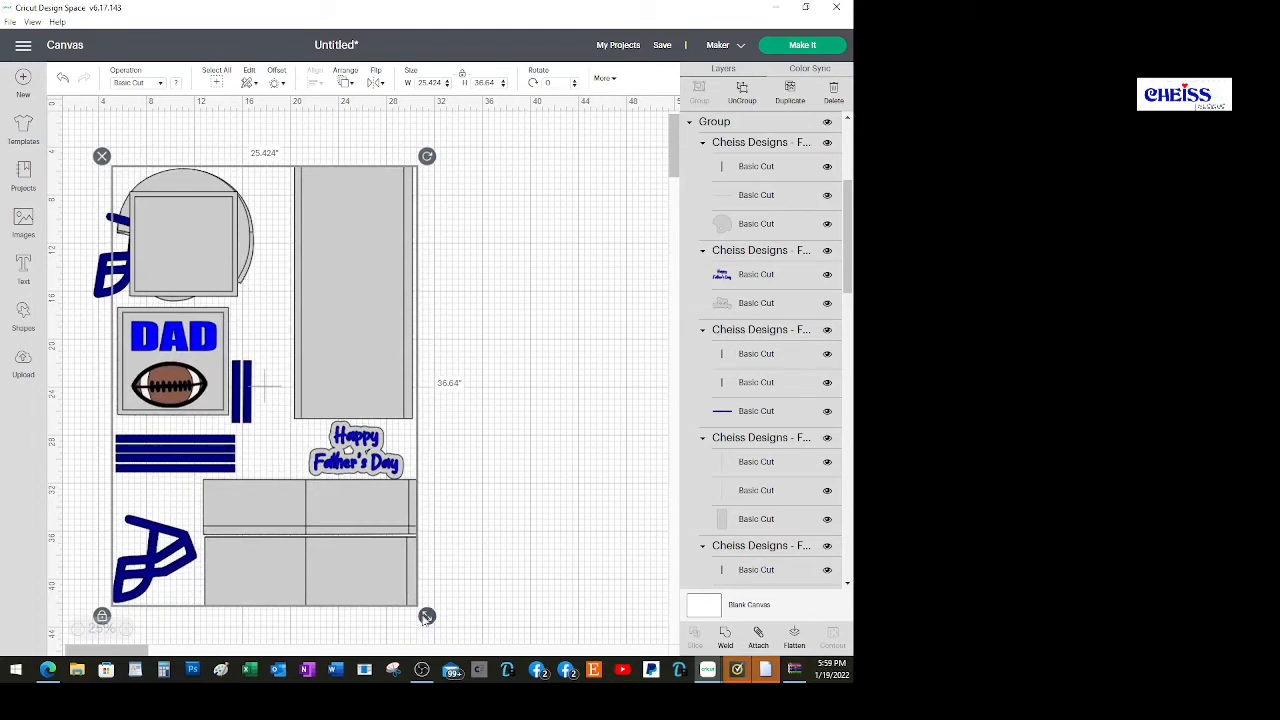
left_click_drag(426, 617, 414, 606)
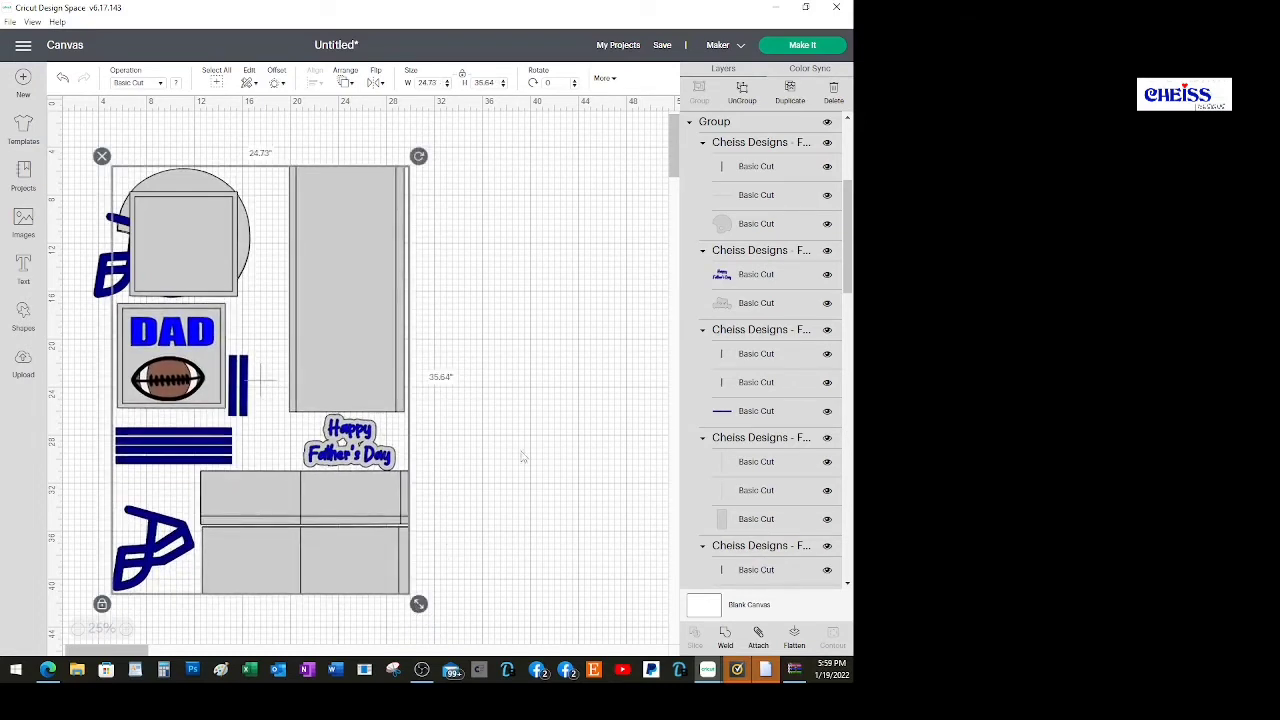
Move the grouped helmet assembly off the original helmet and delete the assembly.
left_click(523, 451)
left_click_drag(205, 252, 570, 257)
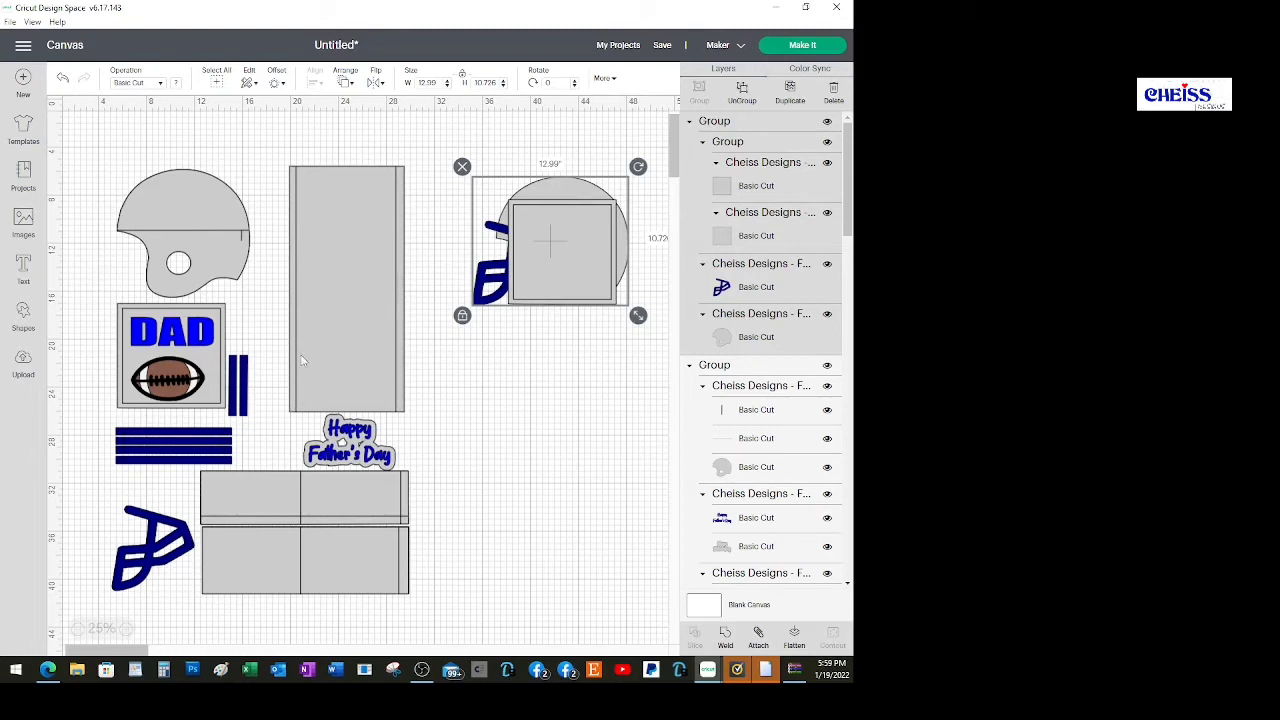
mouse_move(565, 250)
left_mouse_down()
mouse_move(222, 222)
mouse_move(176, 254)
mouse_move(183, 238)
mouse_move(539, 262)
mouse_move(563, 245)
left_mouse_up()
left_click(563, 371)
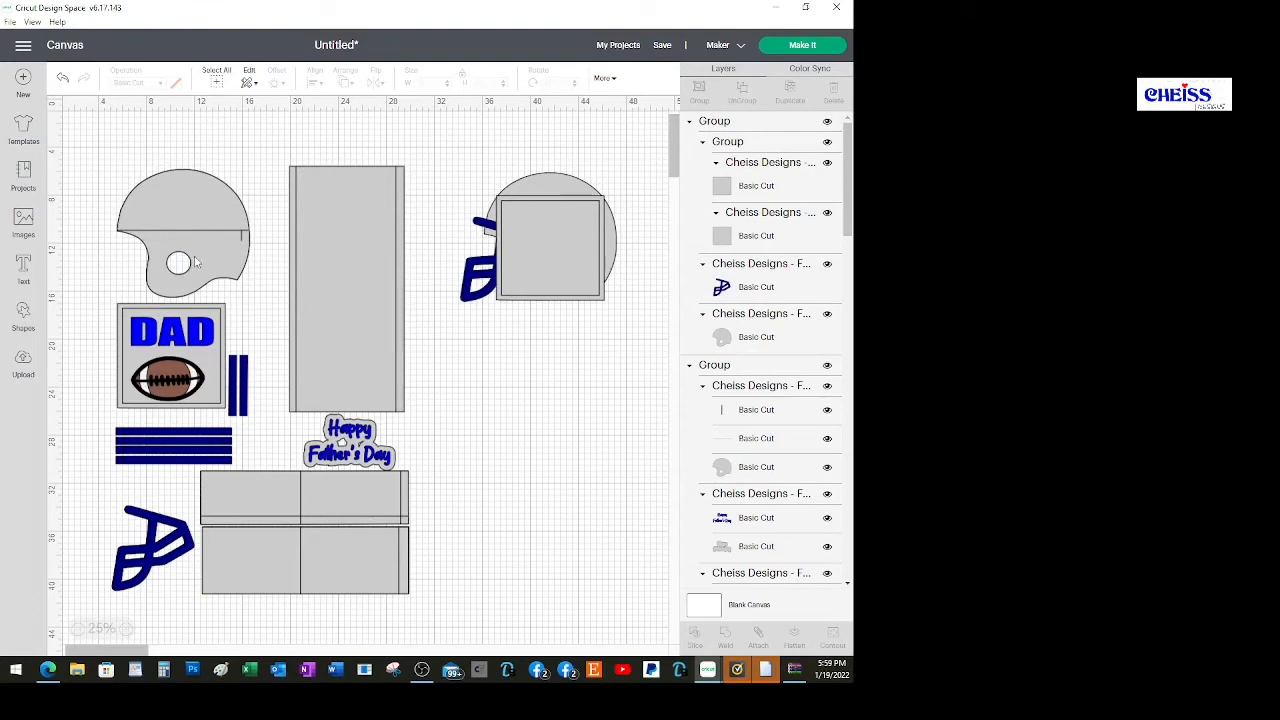
left_click(231, 258)
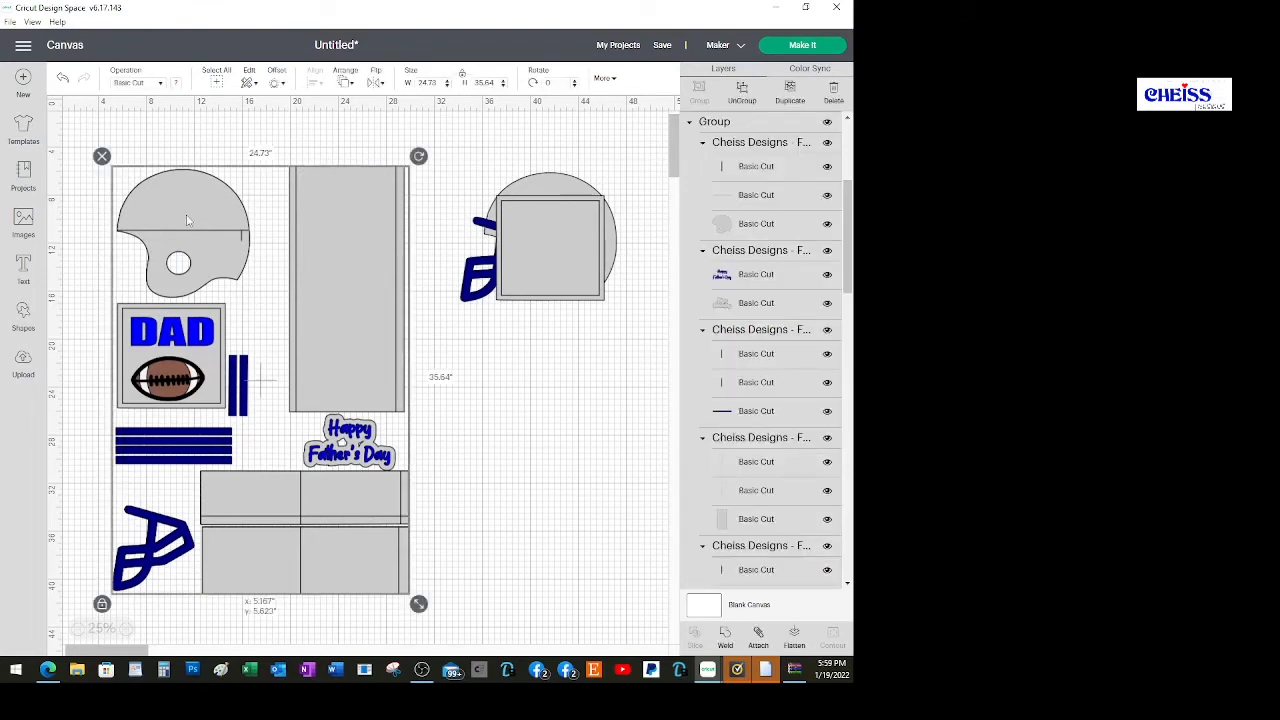
left_click(456, 510)
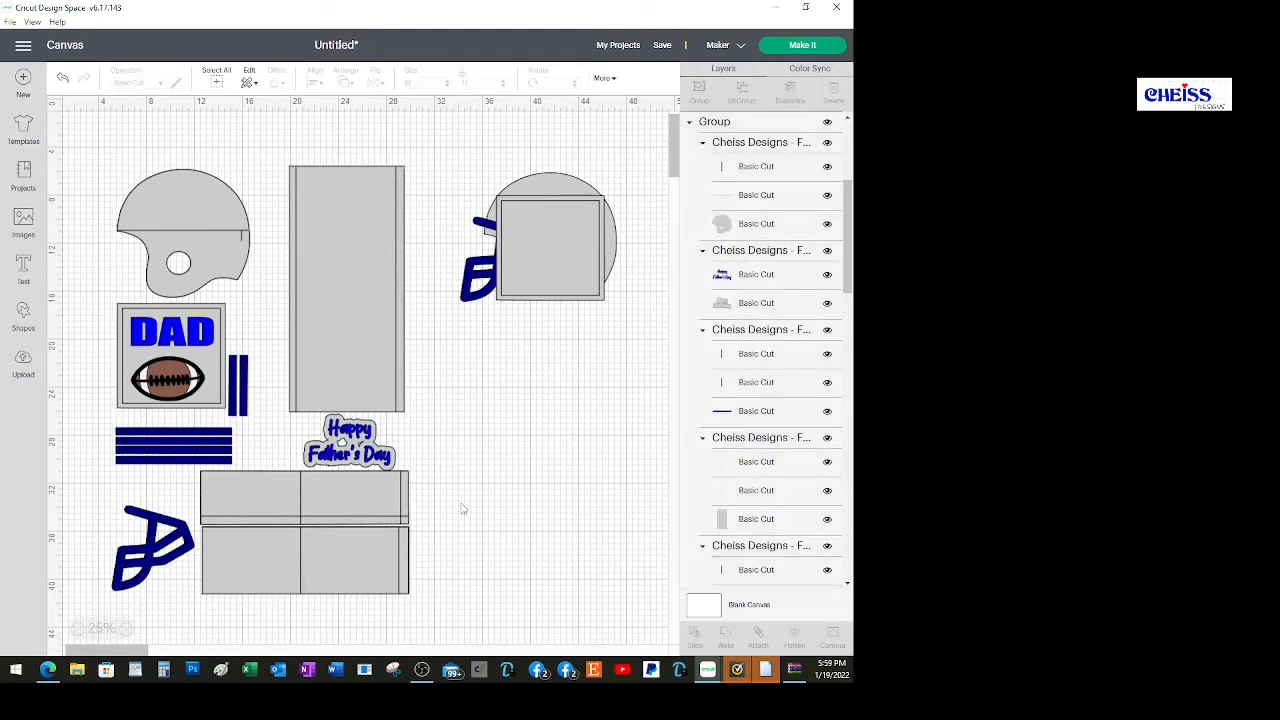
left_click(369, 398)
left_click(567, 237)
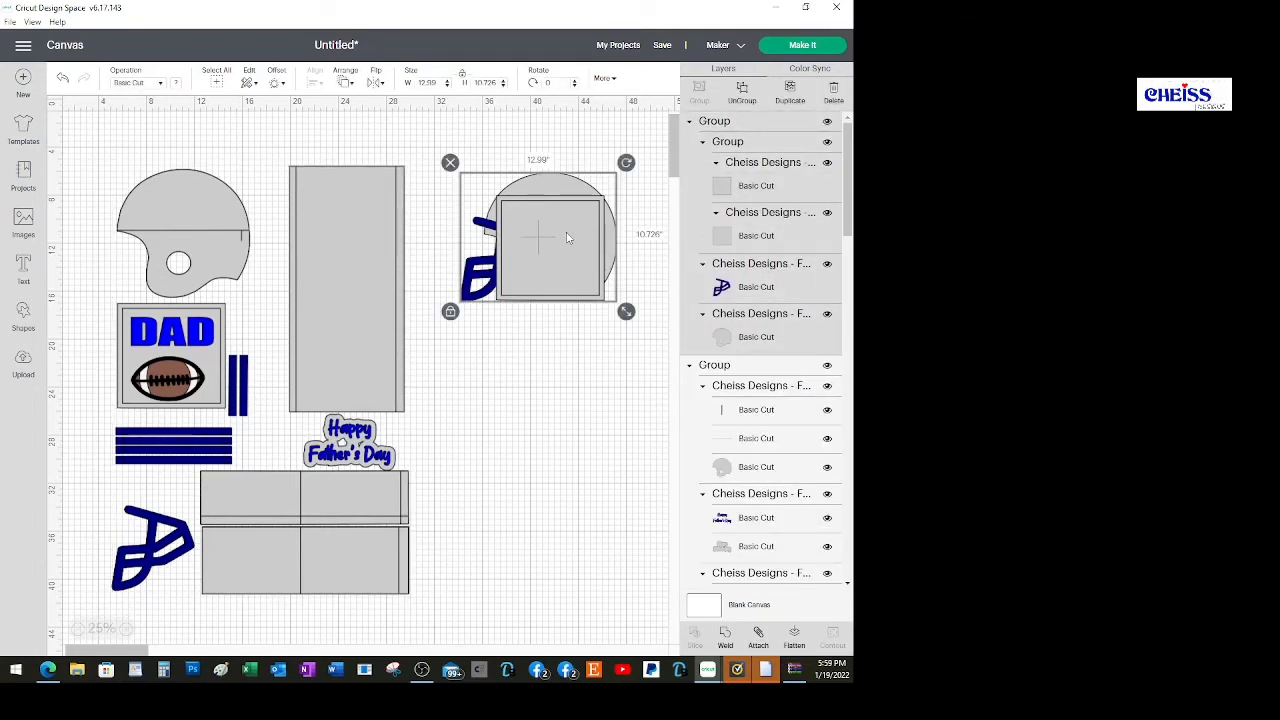
key("Delete")
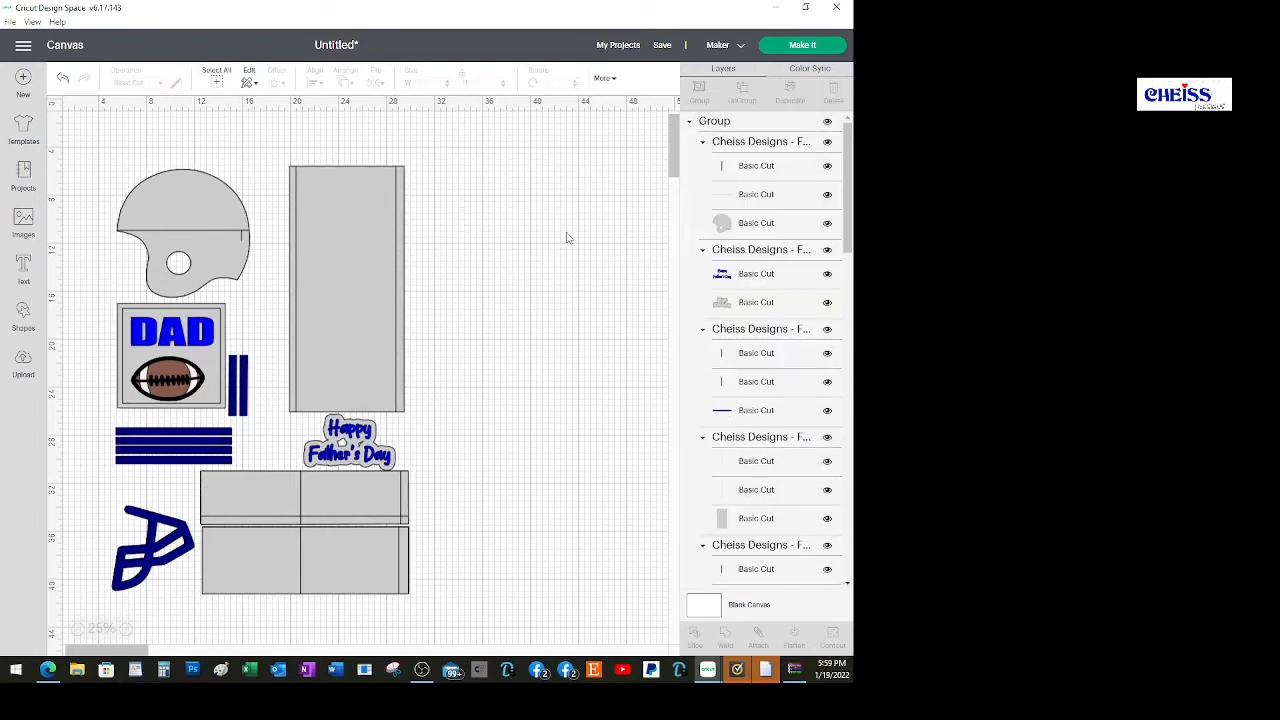
Ungroup the original design and move the front helmet piece to the open area beyond the tall rectangular panel.
left_click(354, 285)
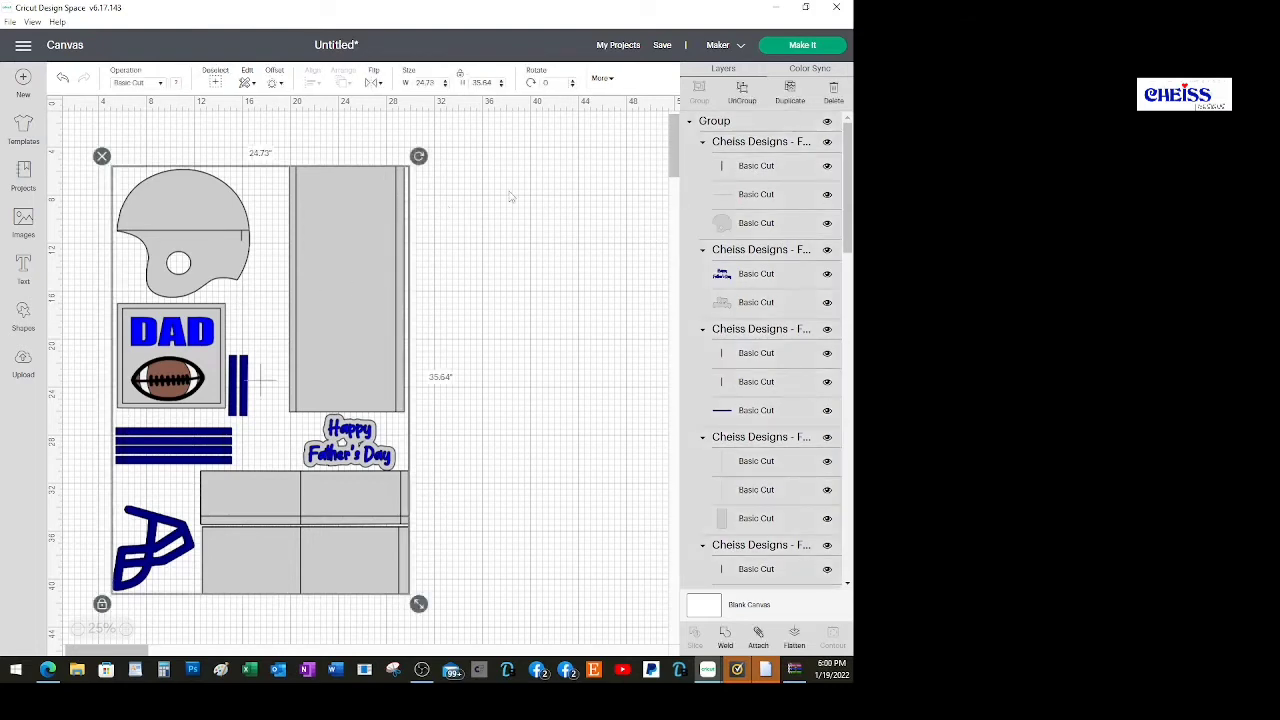
left_click(742, 95)
left_click(563, 157)
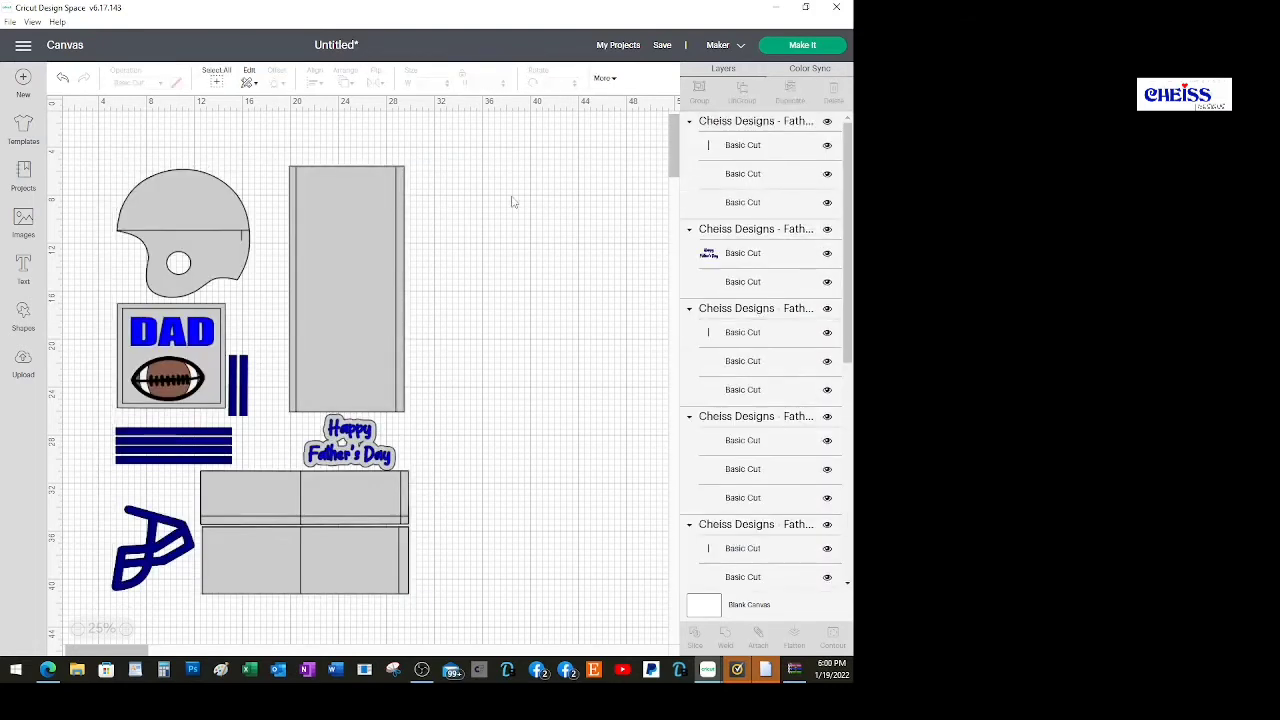
left_click(172, 238)
left_click_drag(195, 230, 490, 228)
key("ctrl+d")
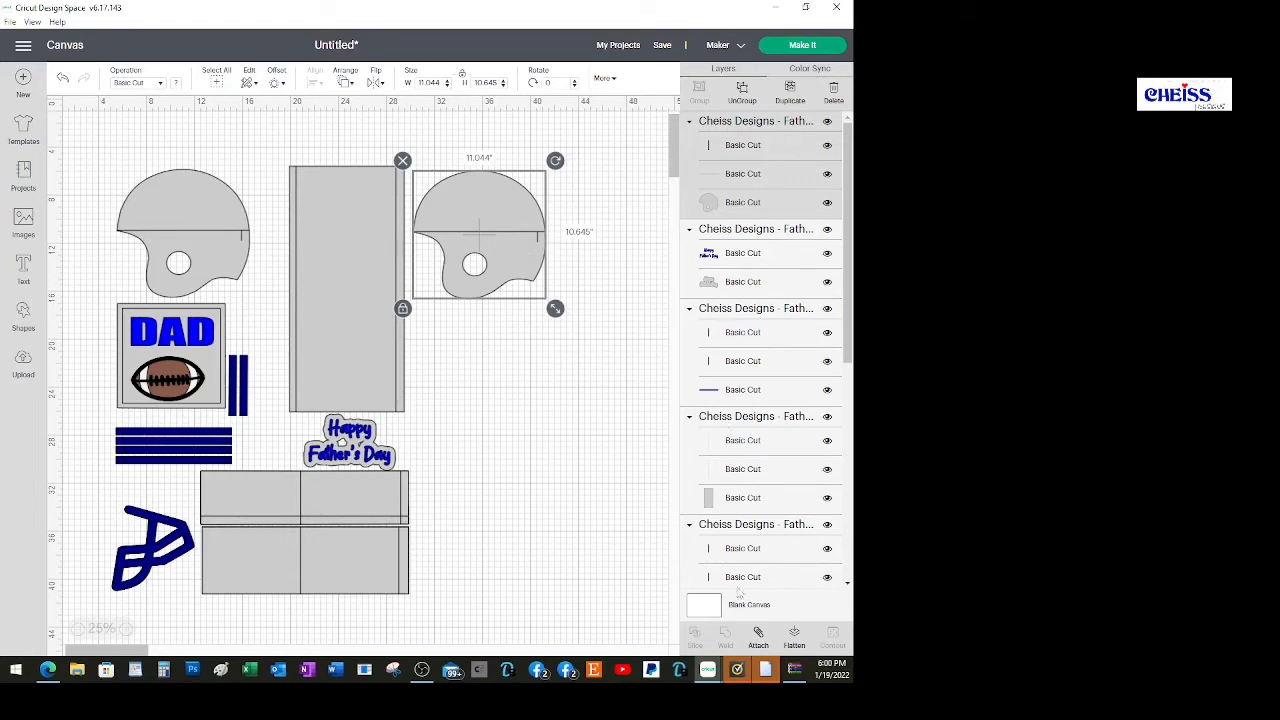
Attach the separated helmet's layers and change its two fold lines from Basic Cut to Score.
left_click(758, 637)
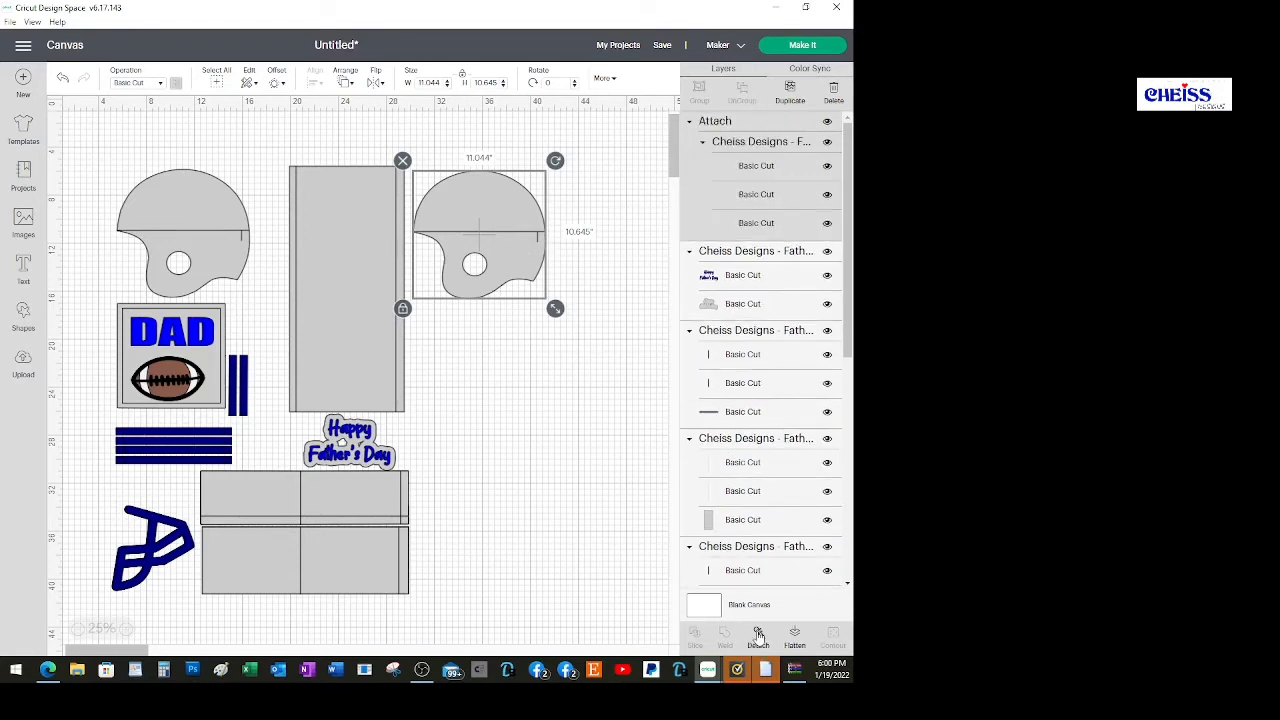
left_click(759, 178)
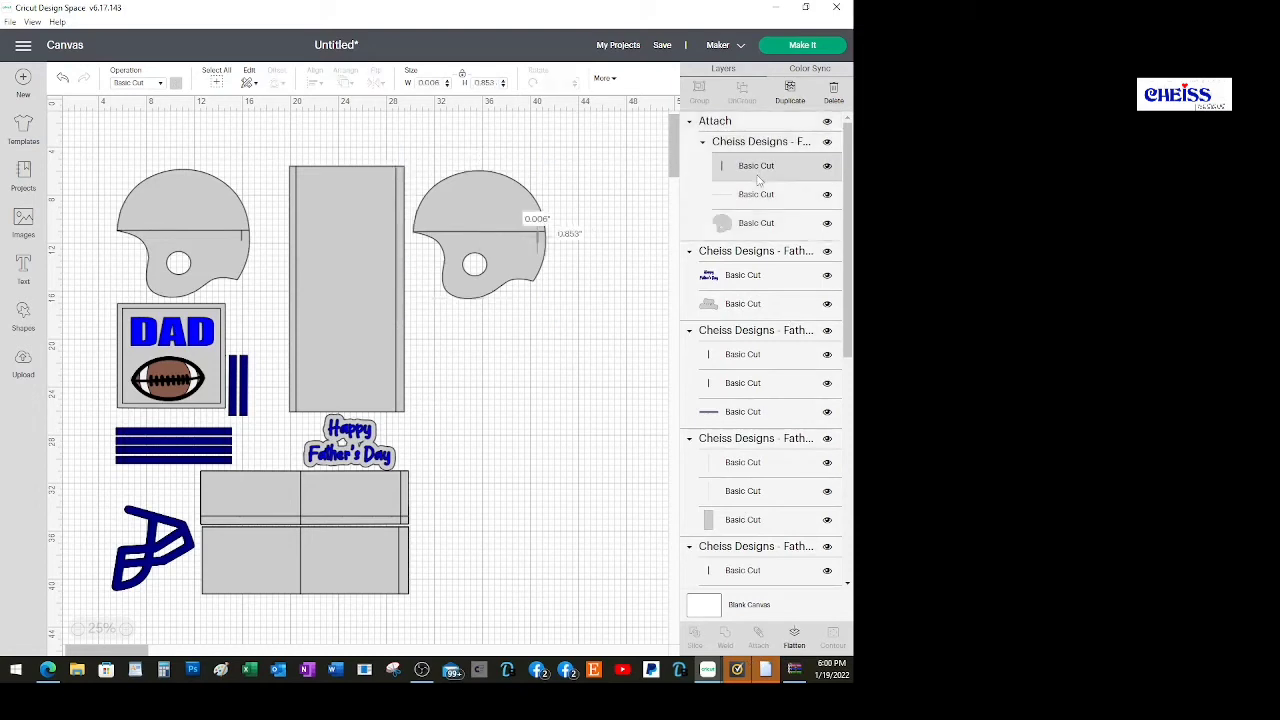
left_click(756, 200, "shift")
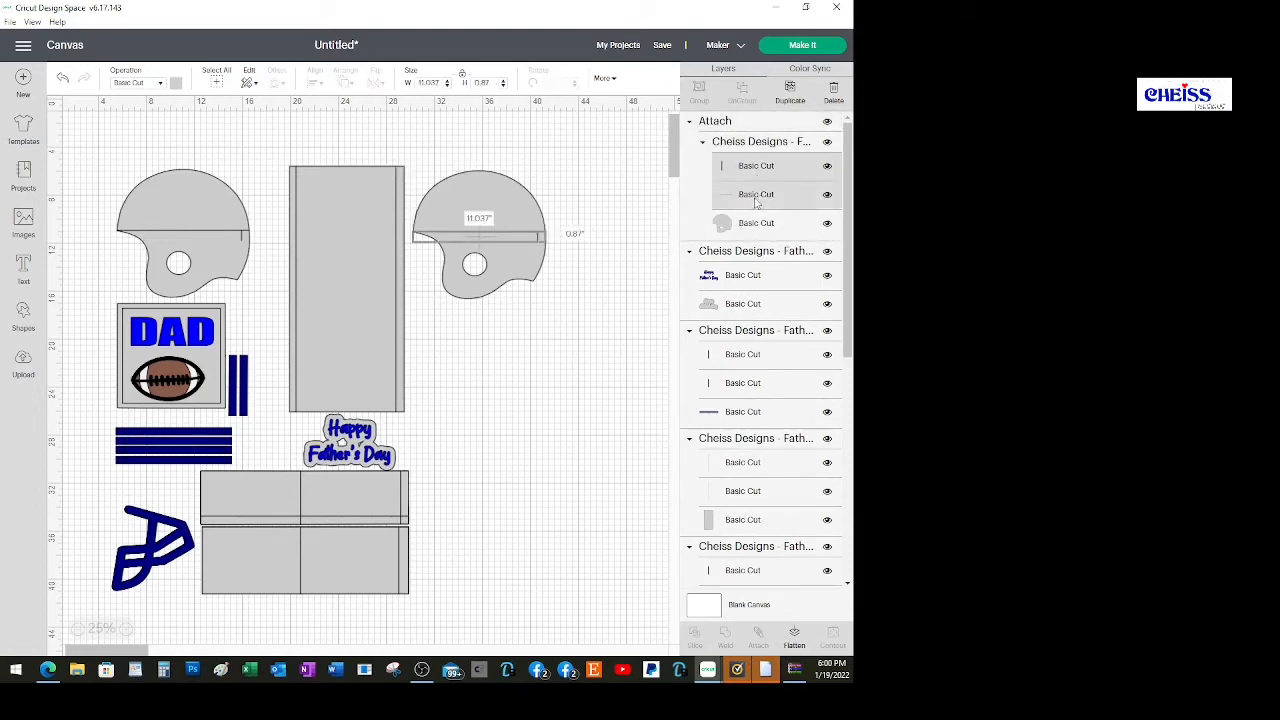
left_click(158, 84)
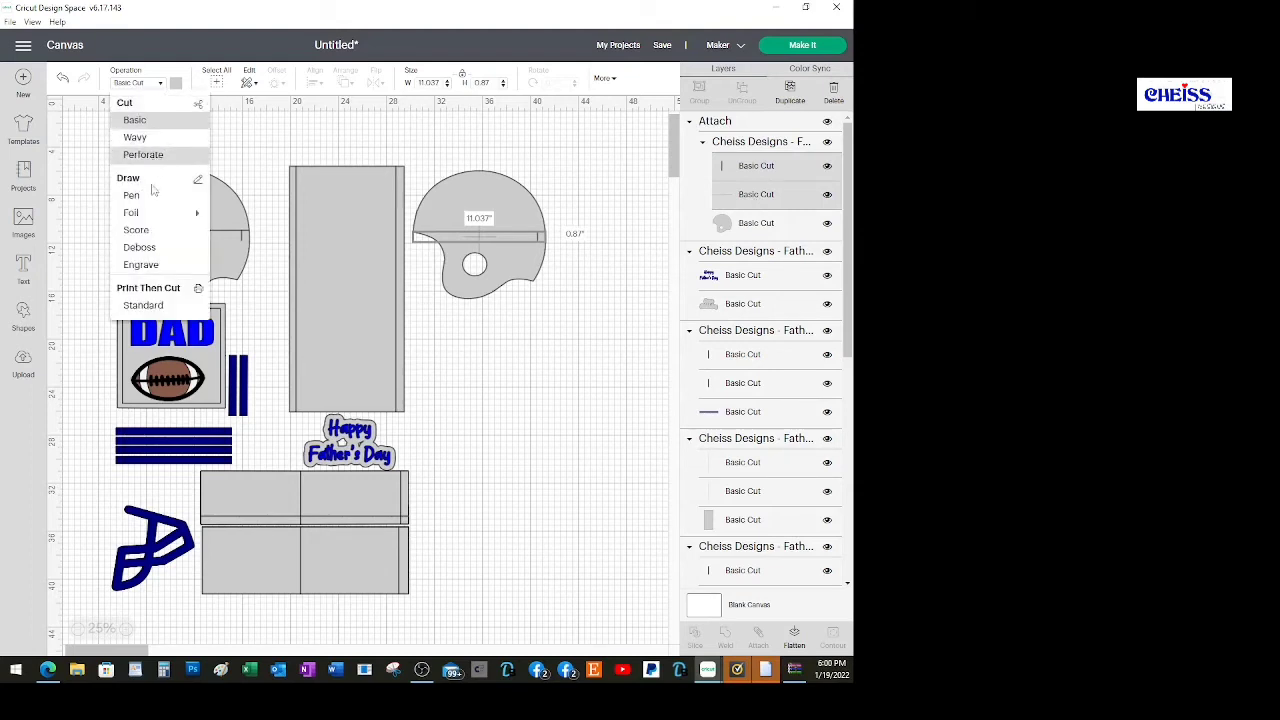
left_click(137, 230)
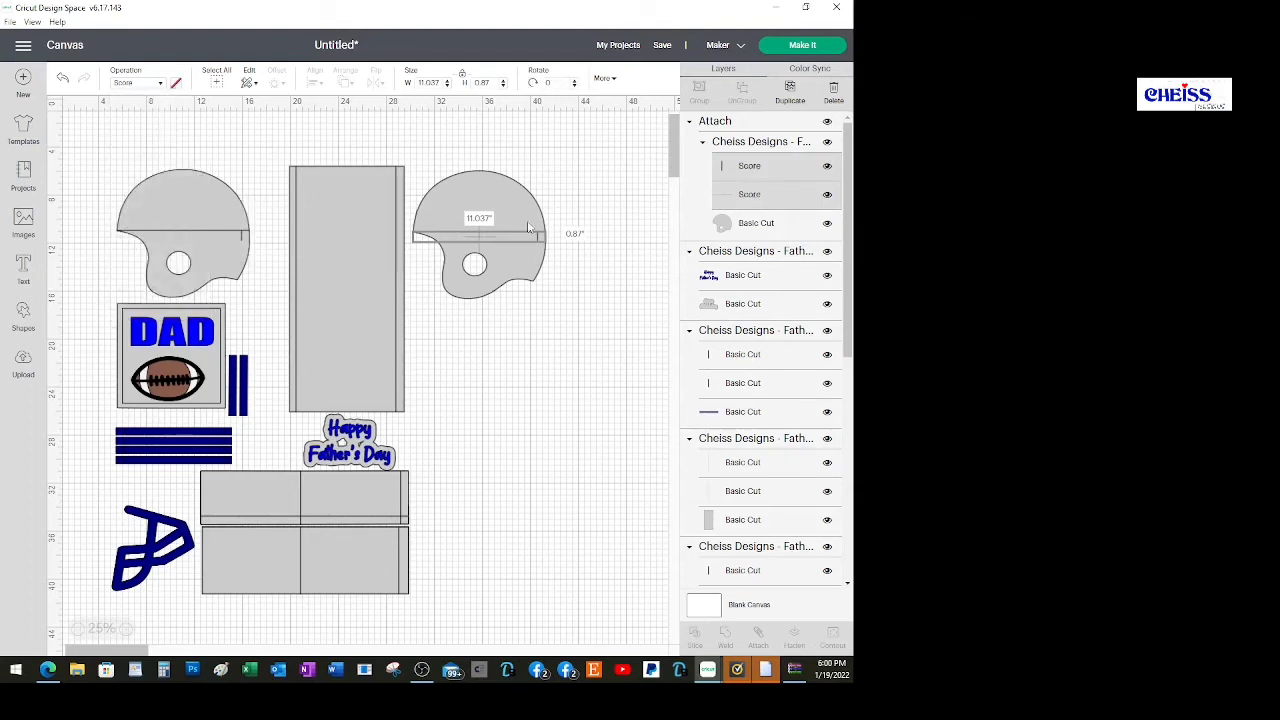
left_click(550, 312)
left_click_drag(515, 248, 522, 250)
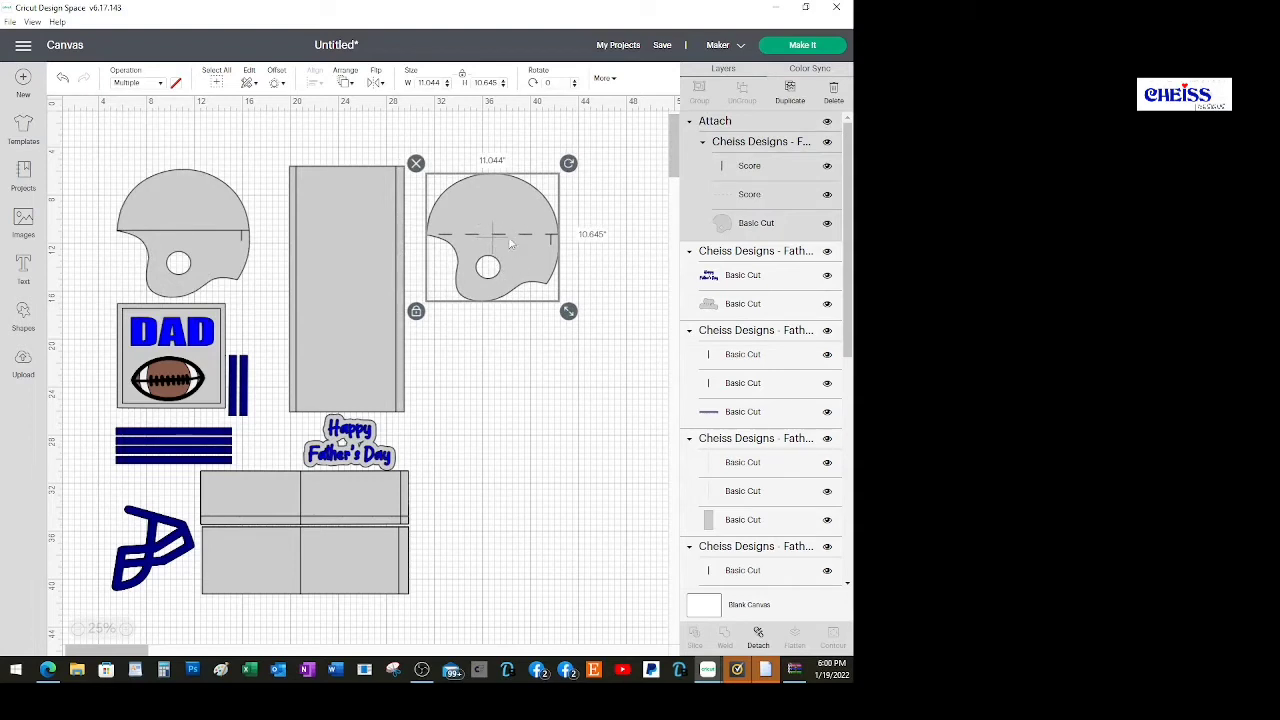
Replace the remaining unscored helmet with a copy of the scored helmet, stacking both scored helmets above the DAD square.
left_click(196, 242)
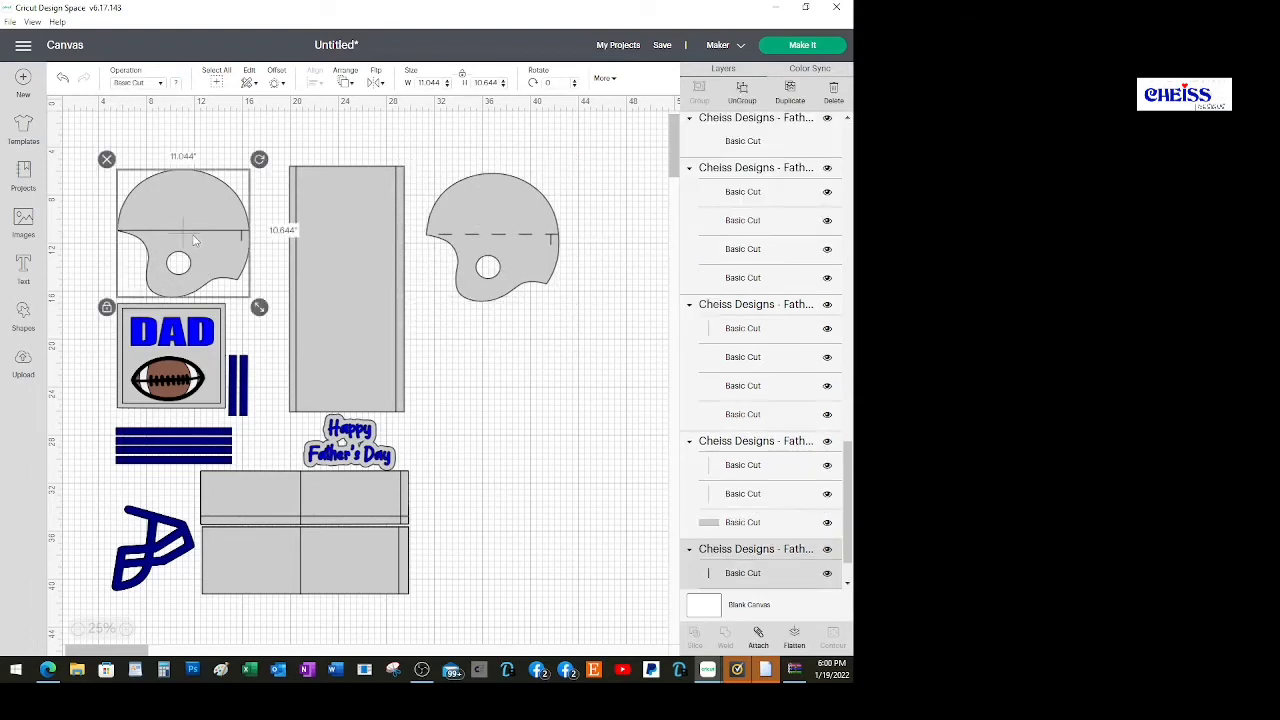
key("Delete")
left_click(430, 233)
right_click(462, 234)
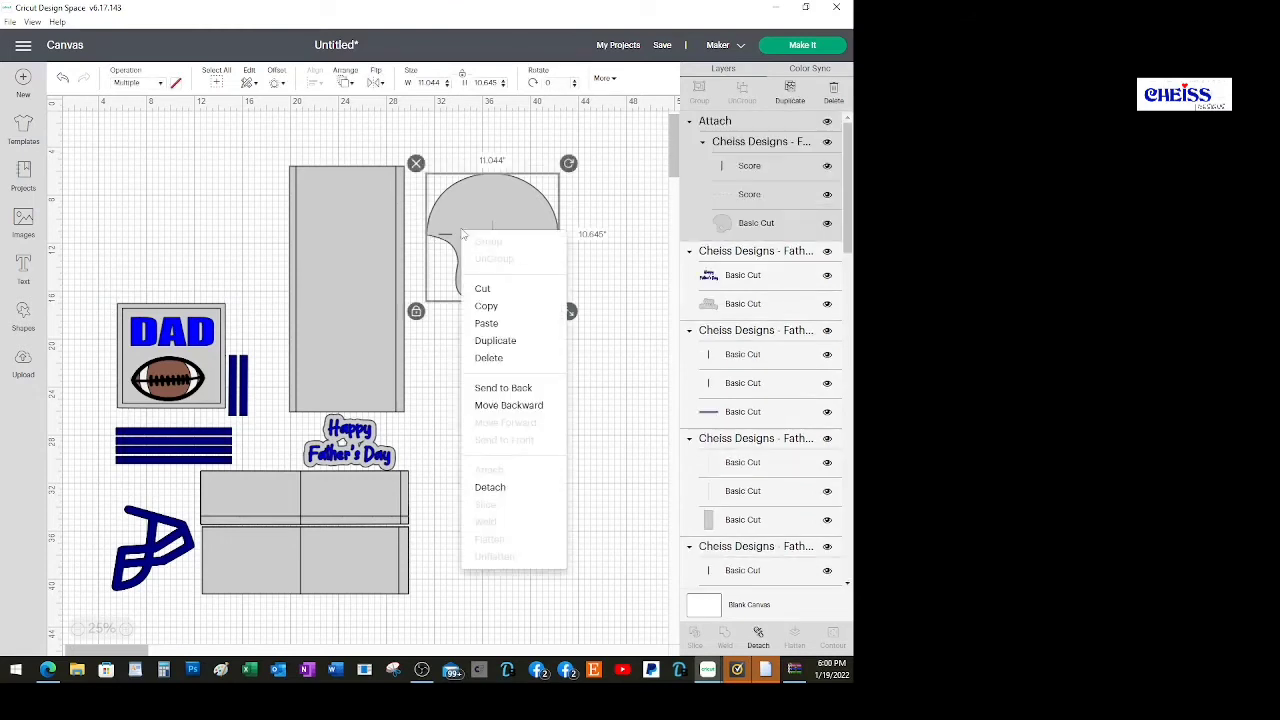
left_click(484, 308)
right_click(517, 237)
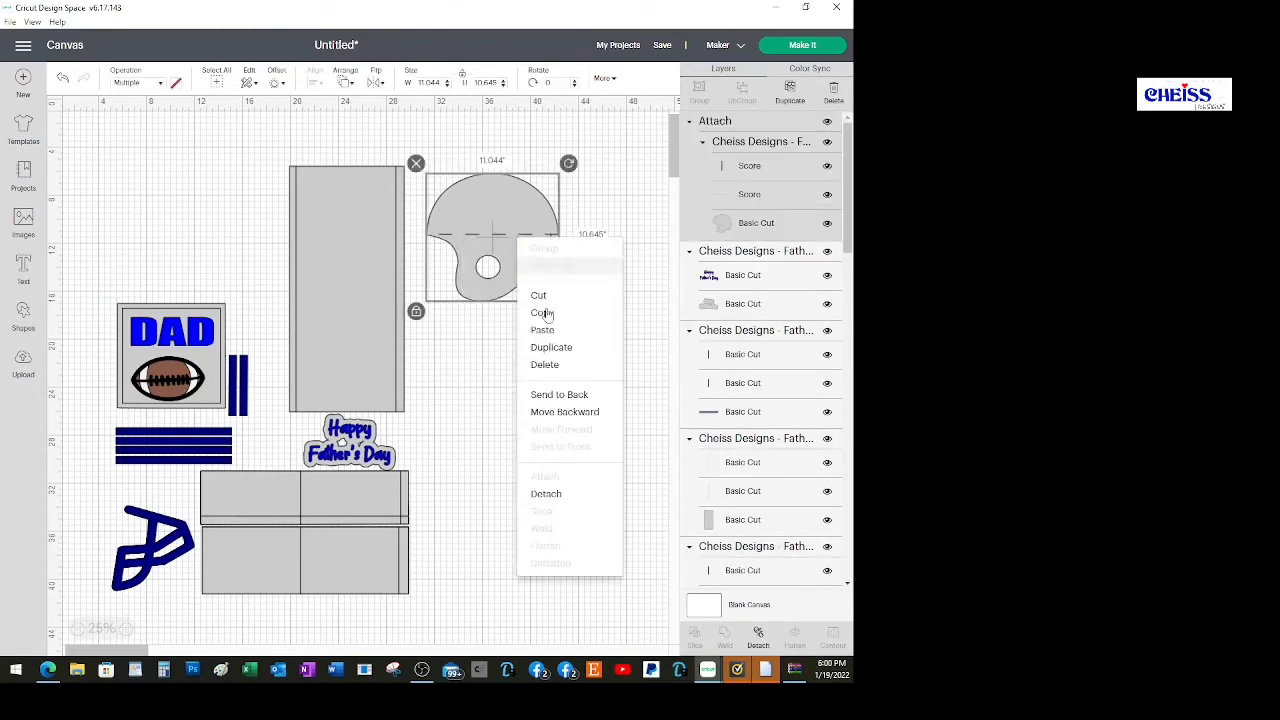
left_click(538, 327)
left_click_drag(527, 261, 197, 251)
left_click_drag(497, 247, 185, 236)
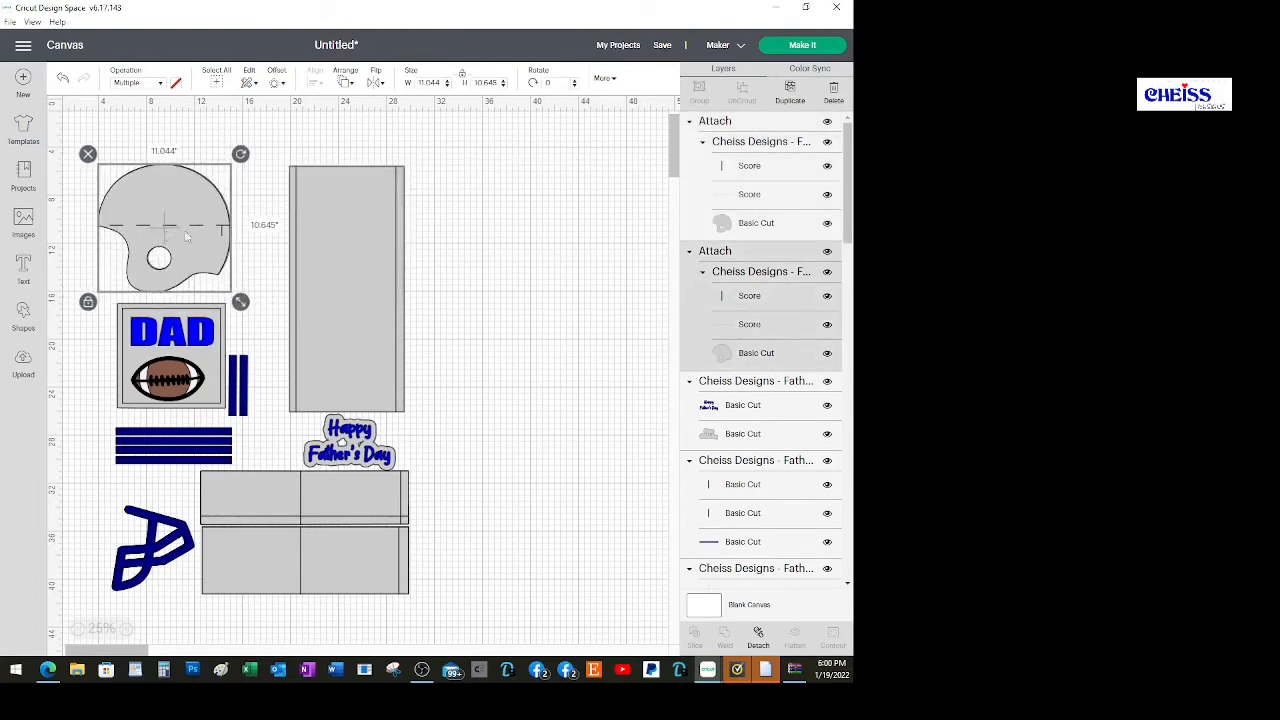
left_click(535, 241)
Attach the tall rectangular panel's layers, change its two side fold lines to Score, and move the panel slightly up.
left_click(347, 254)
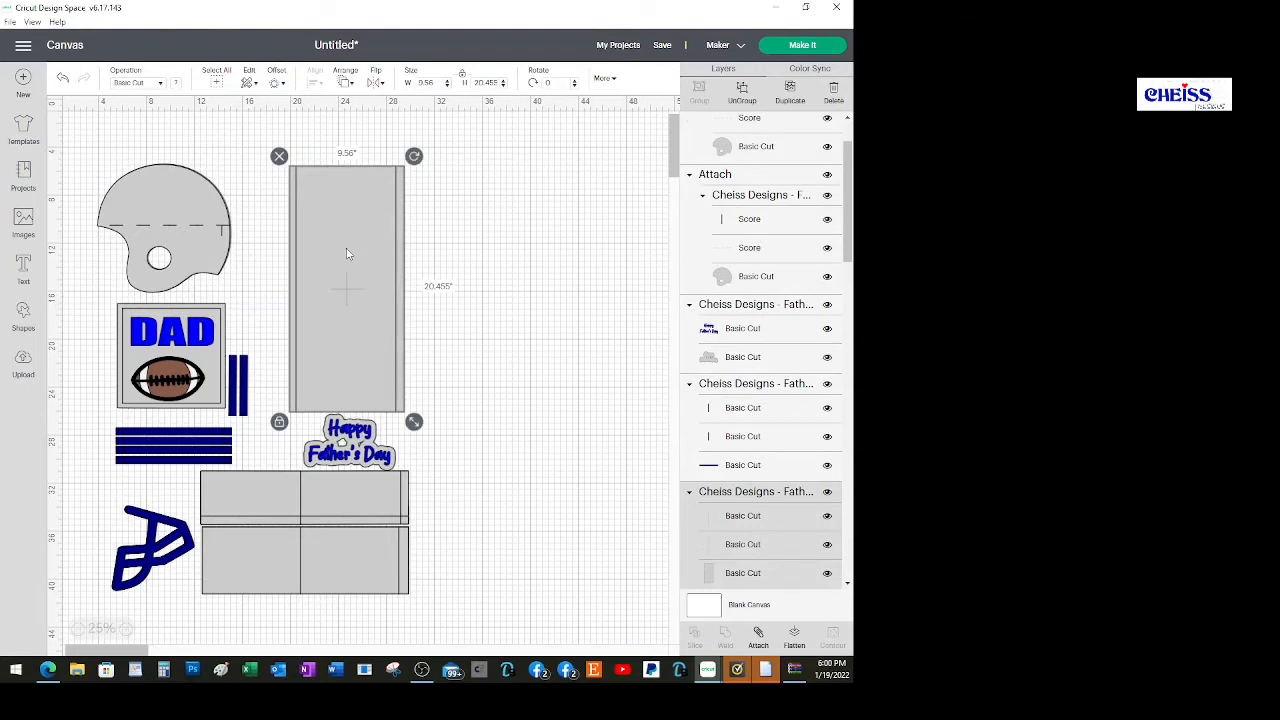
left_click(757, 635)
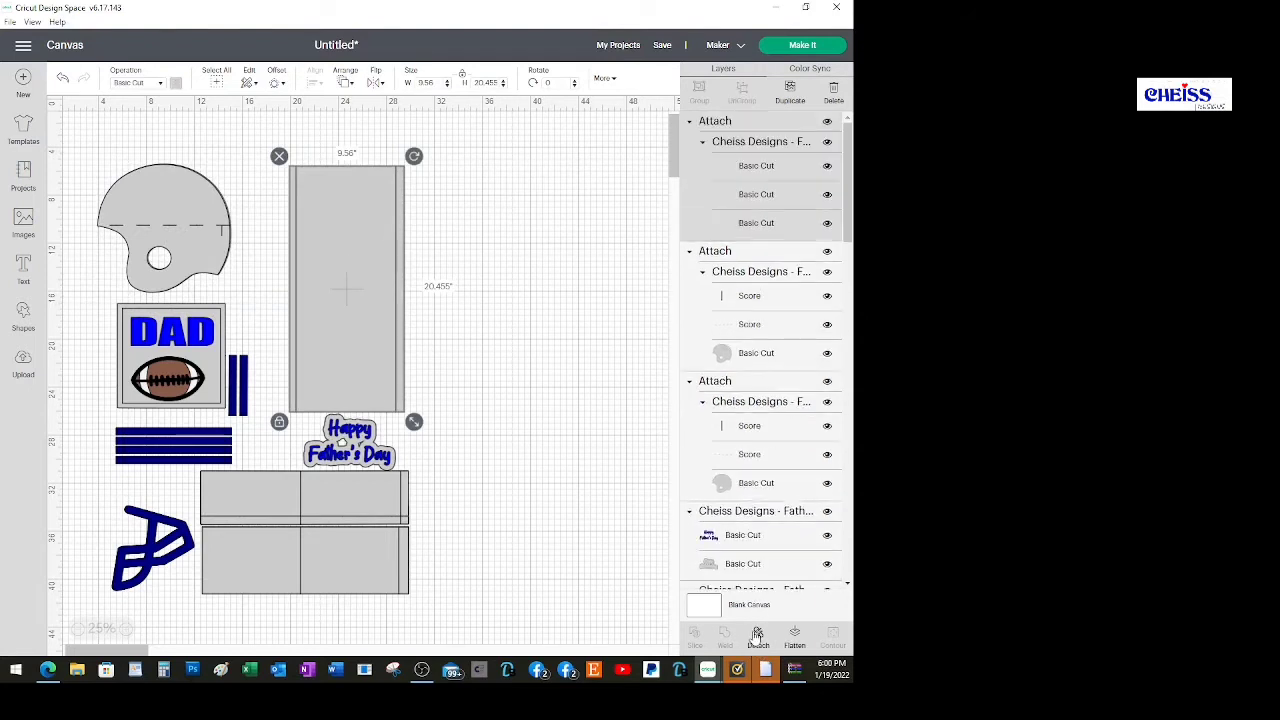
left_click(748, 196, "shift")
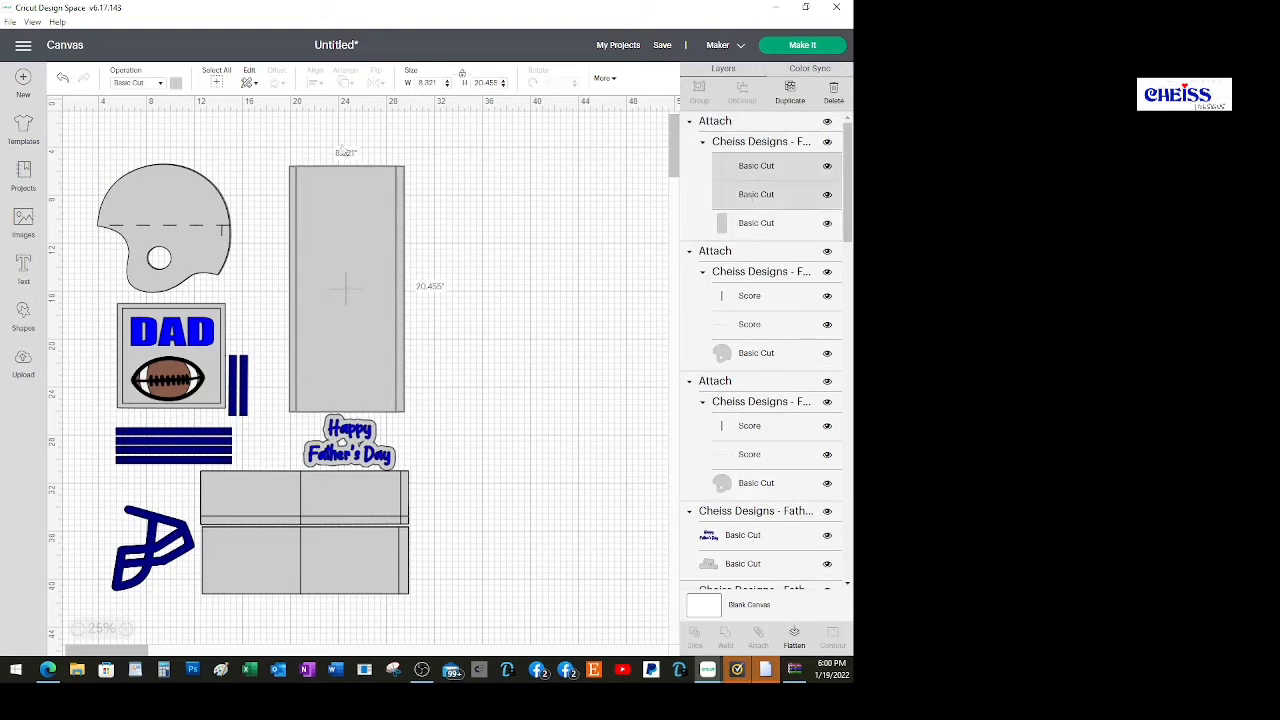
left_click(160, 84)
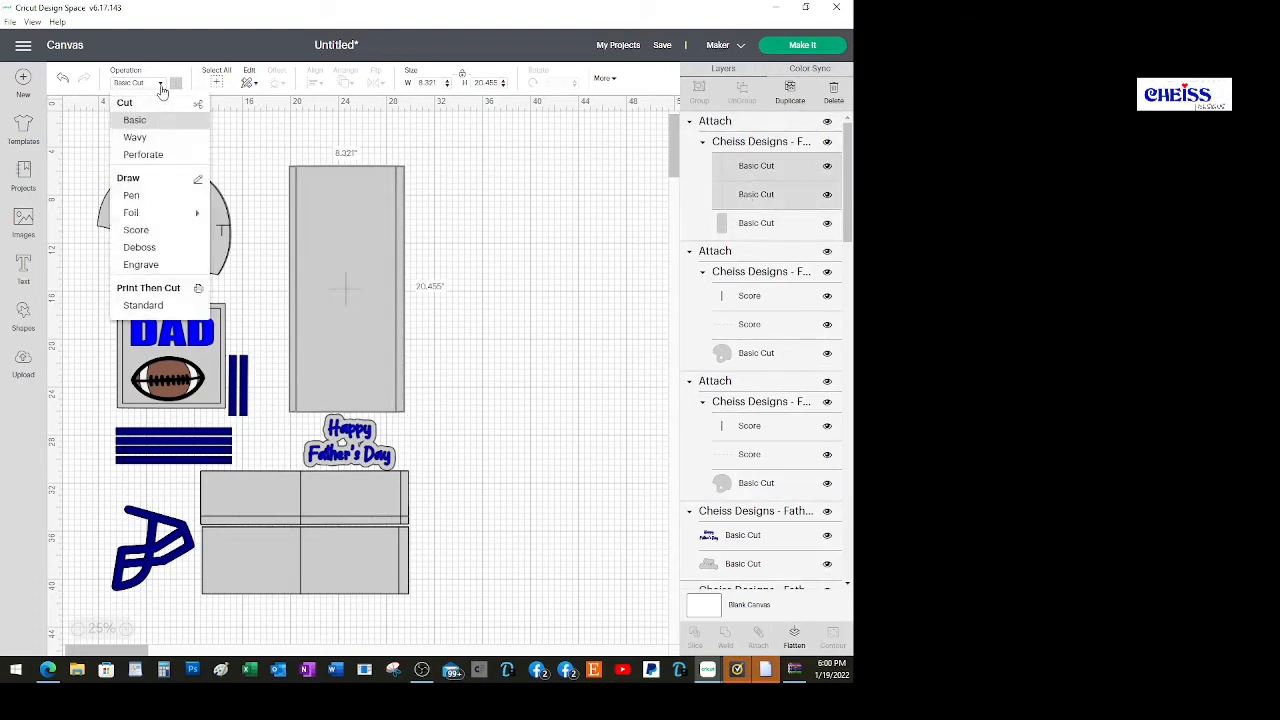
left_click(150, 230)
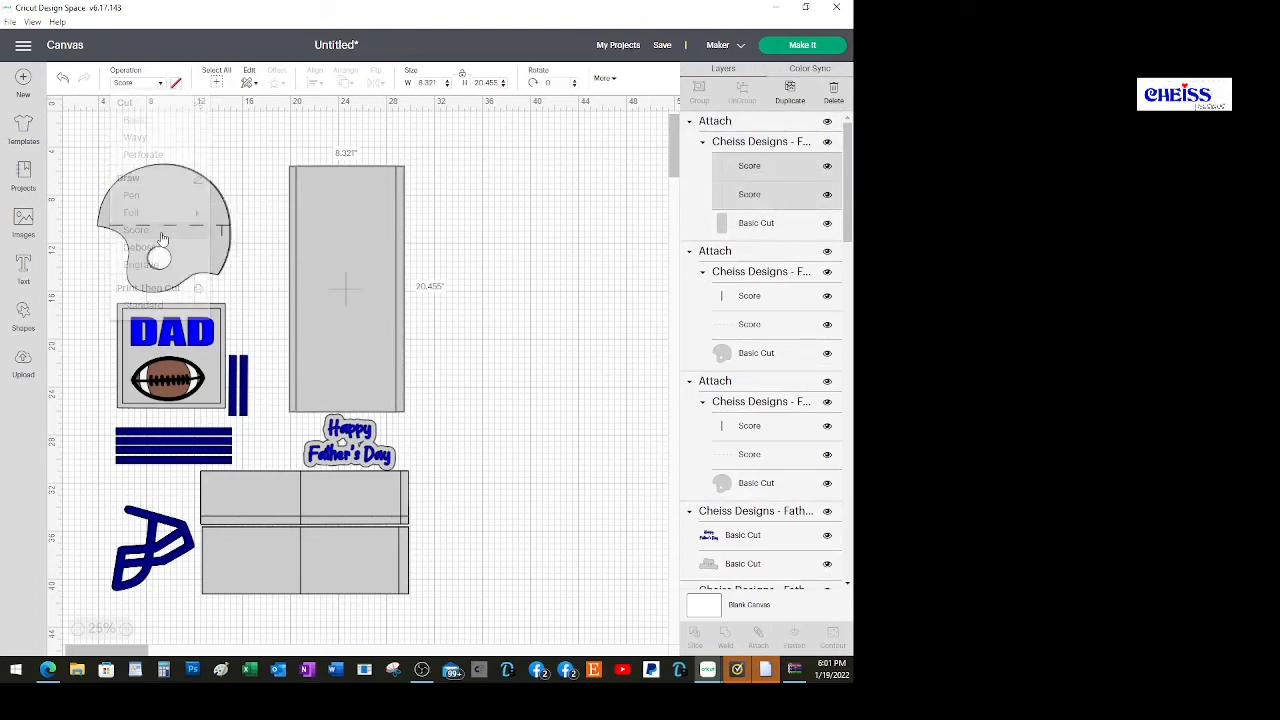
left_click(517, 287)
left_click_drag(347, 296, 347, 271)
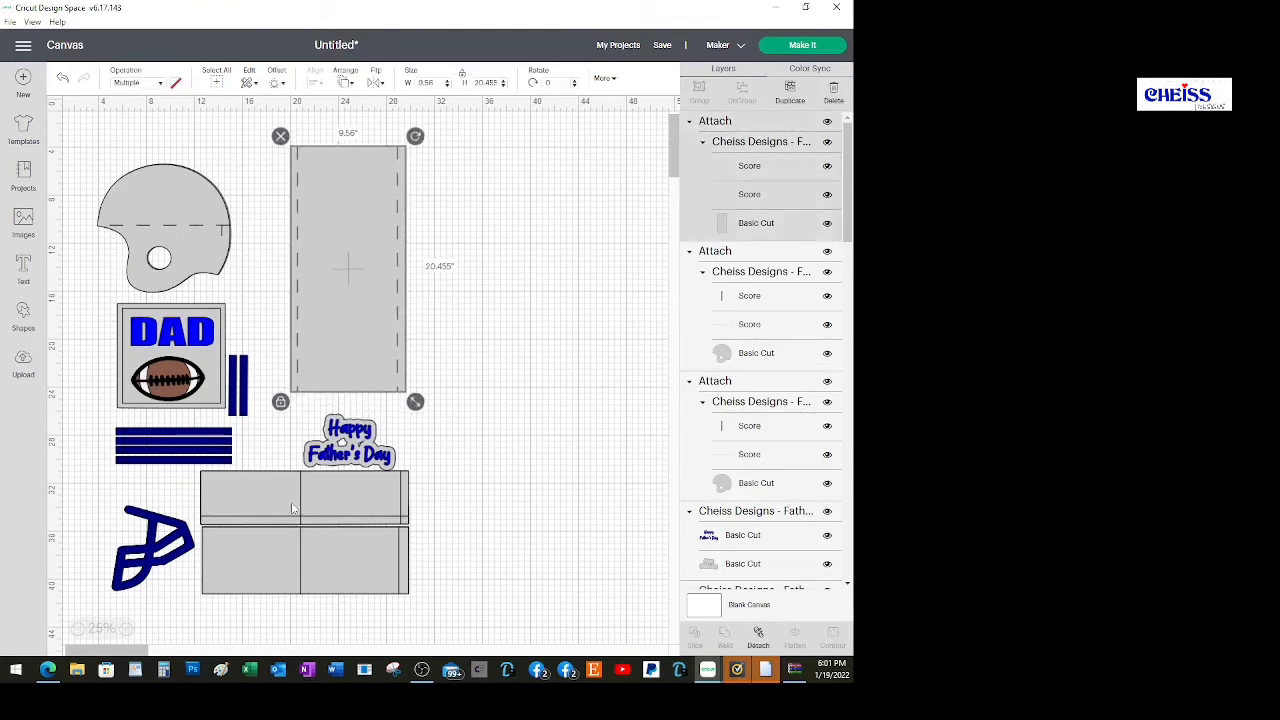
Move the front panel of the upper wide stack into open space, attach its layers, and change its three fold lines to Score.
left_click_drag(292, 509, 531, 493)
left_click(390, 508)
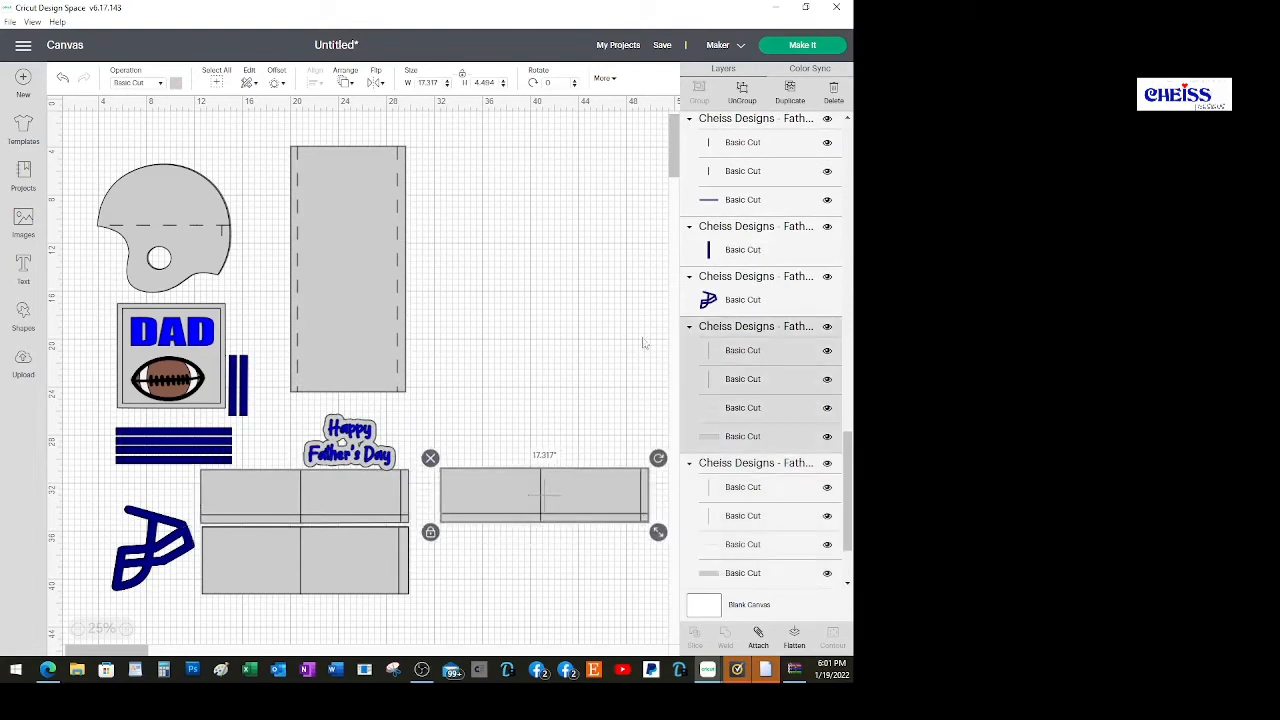
left_click(758, 637)
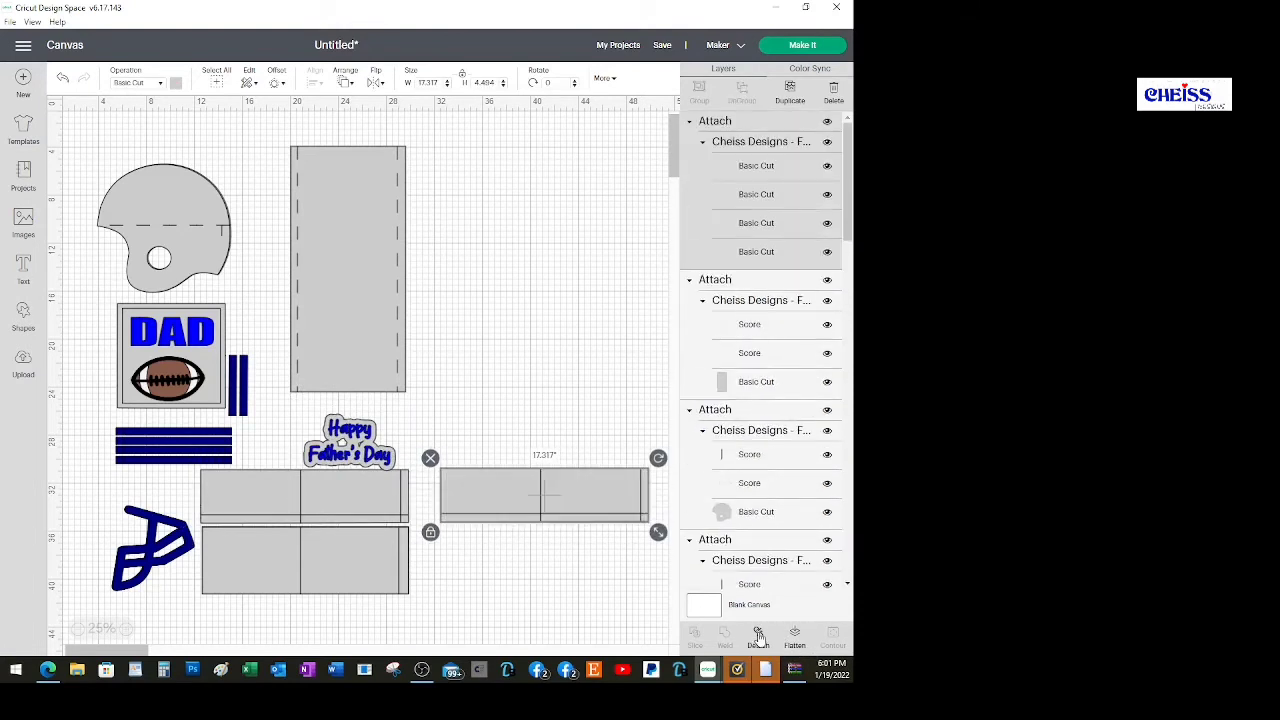
left_click(752, 167)
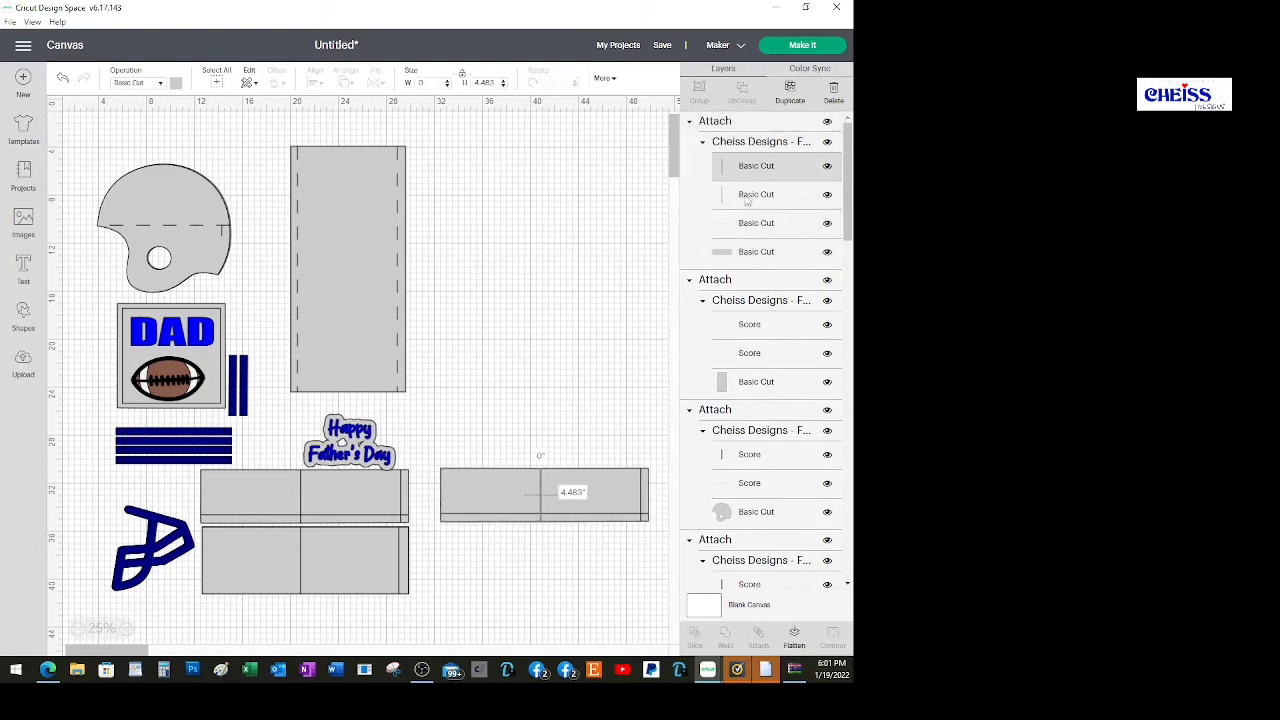
left_click(746, 196, "shift")
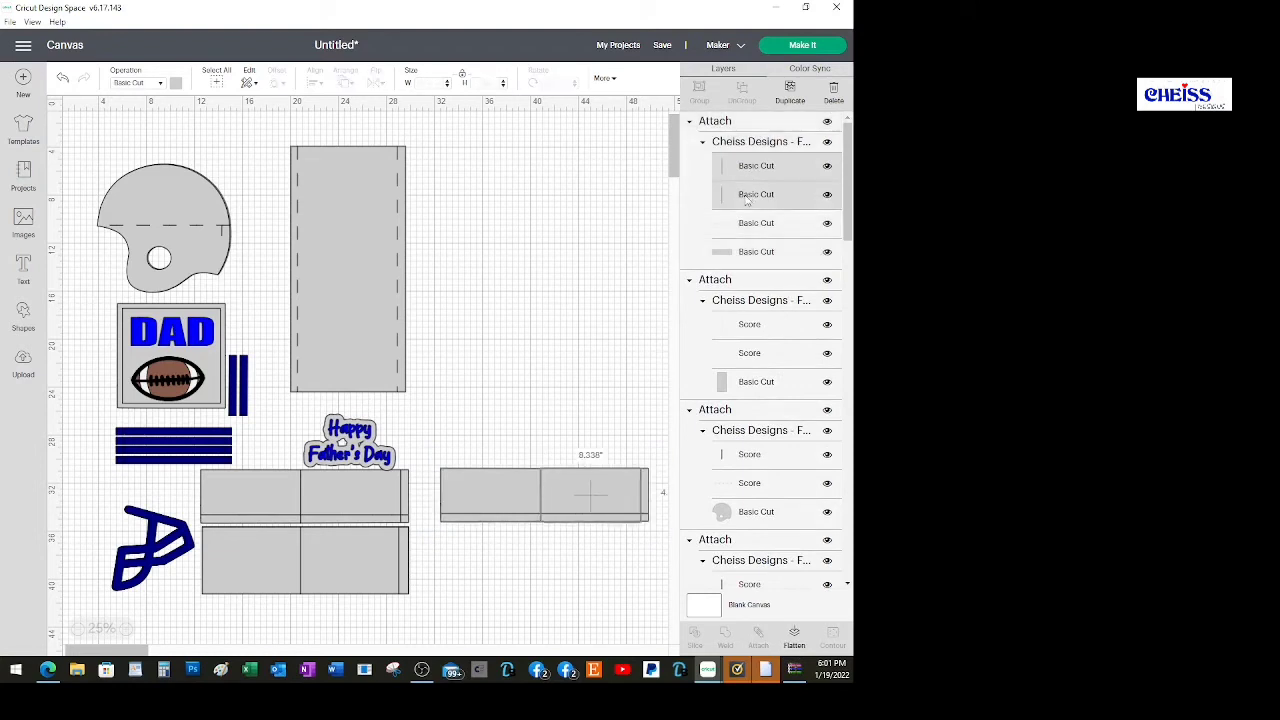
left_click(159, 89)
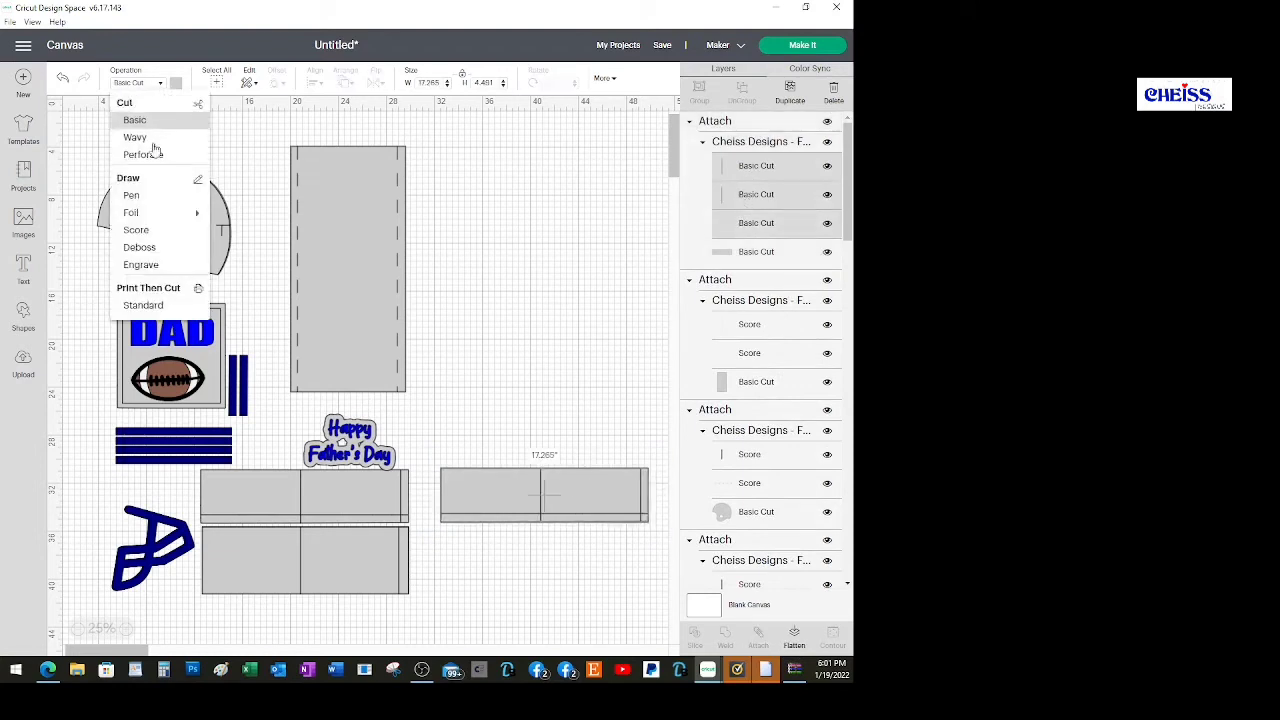
left_click(152, 235)
left_click(533, 551)
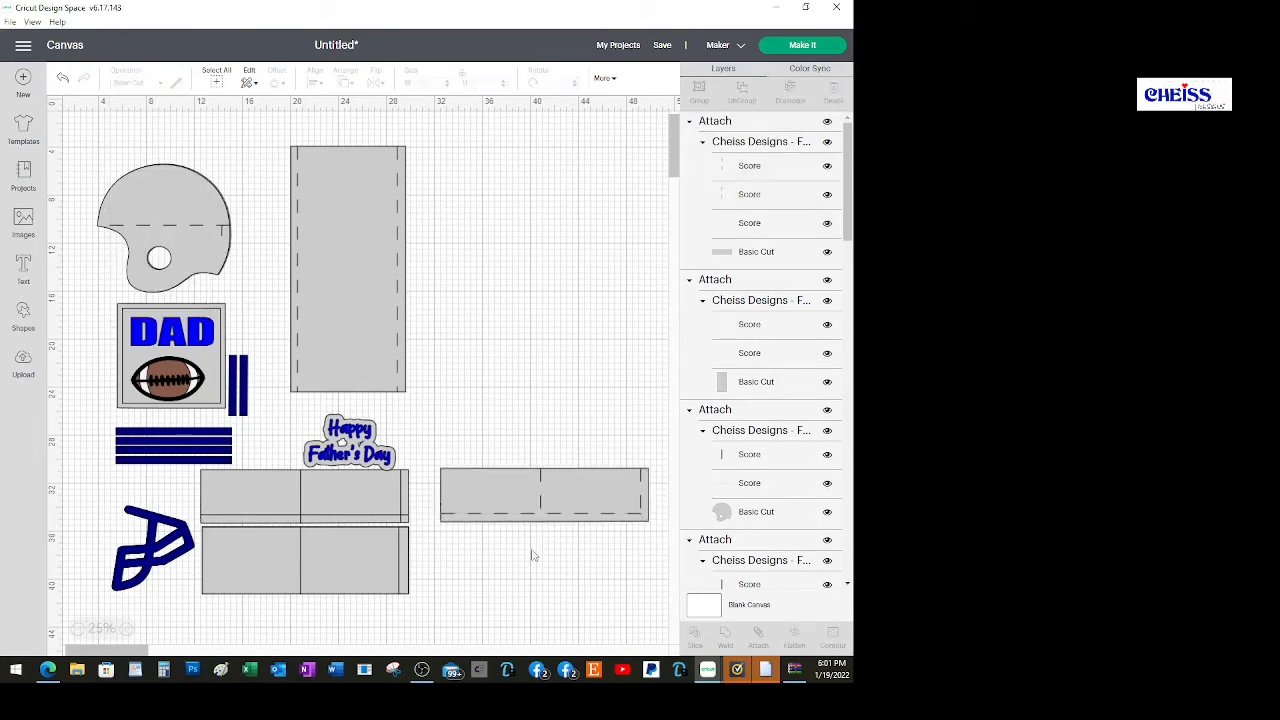
left_click(520, 505)
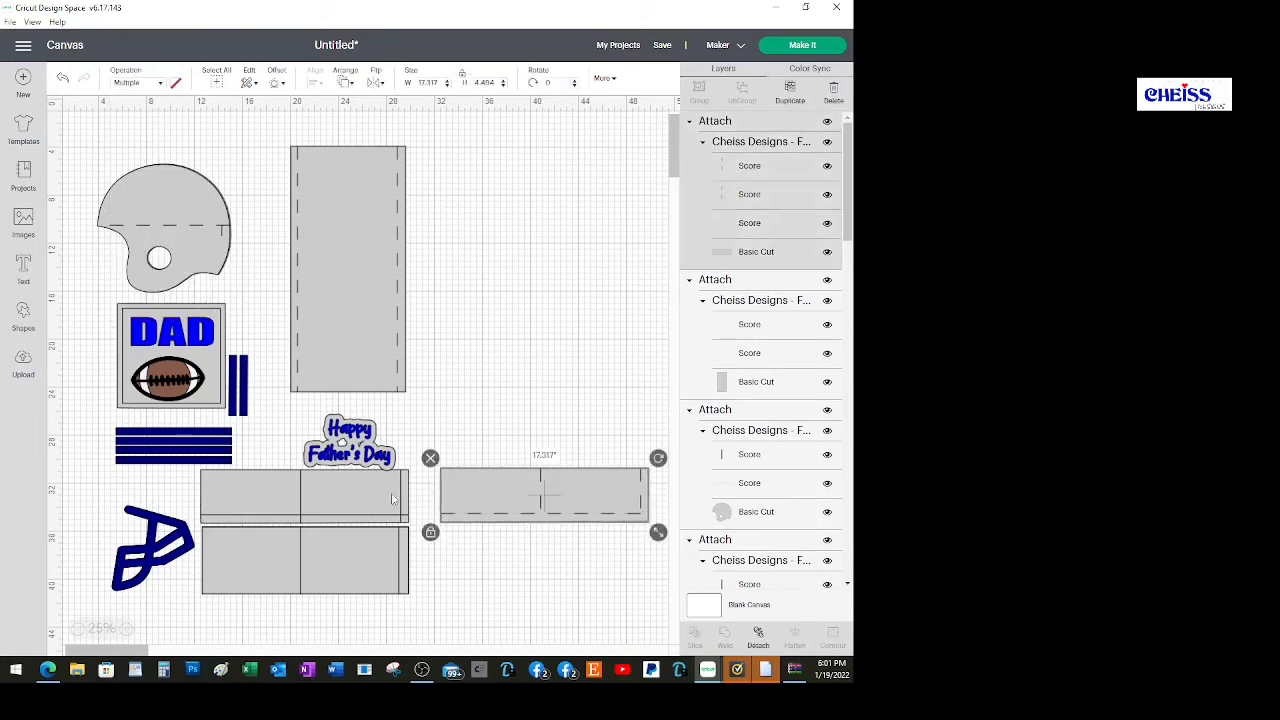
Attach the layers of the upper wide panel below Happy Father's Day and change its three fold lines to Score.
left_click(341, 503)
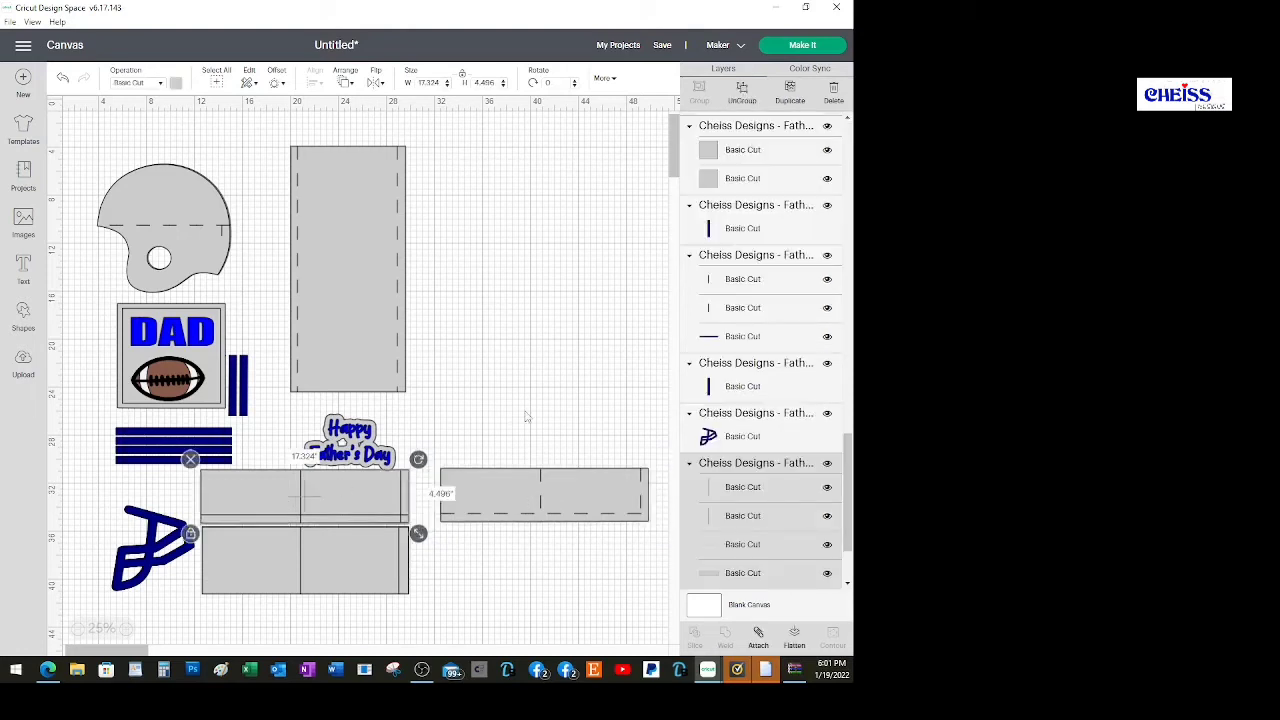
left_click(758, 640)
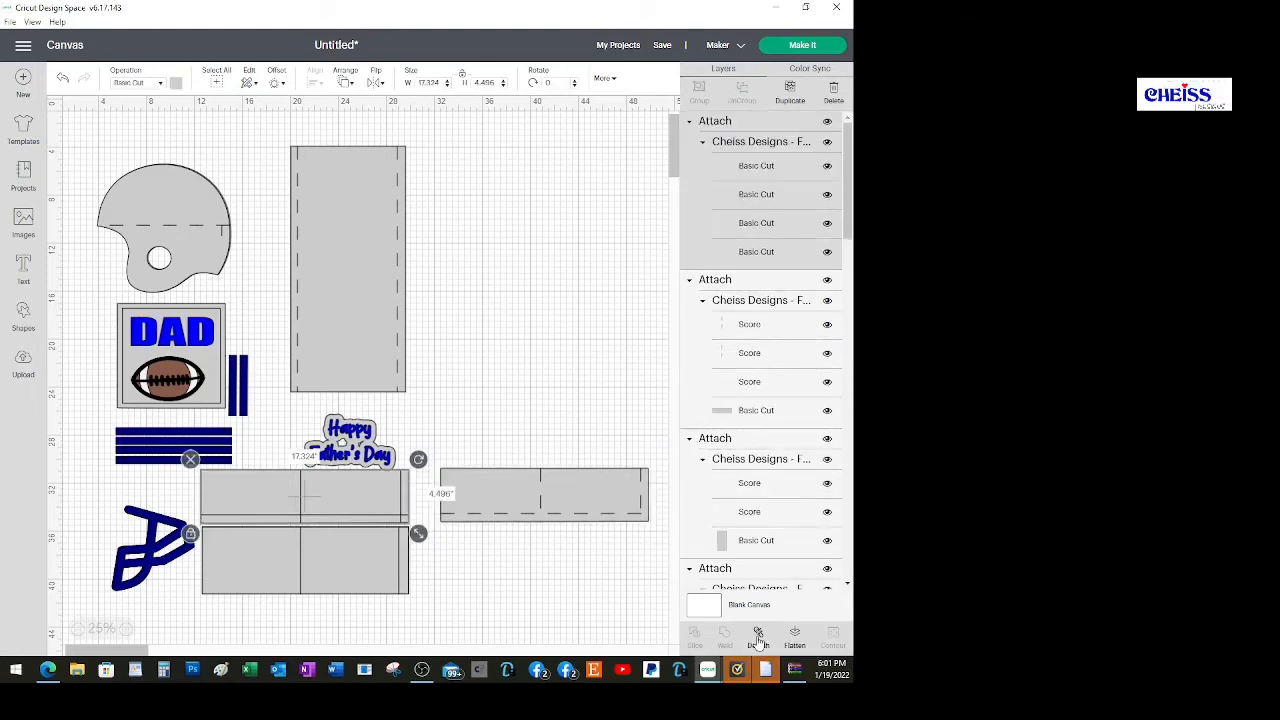
left_click(757, 167)
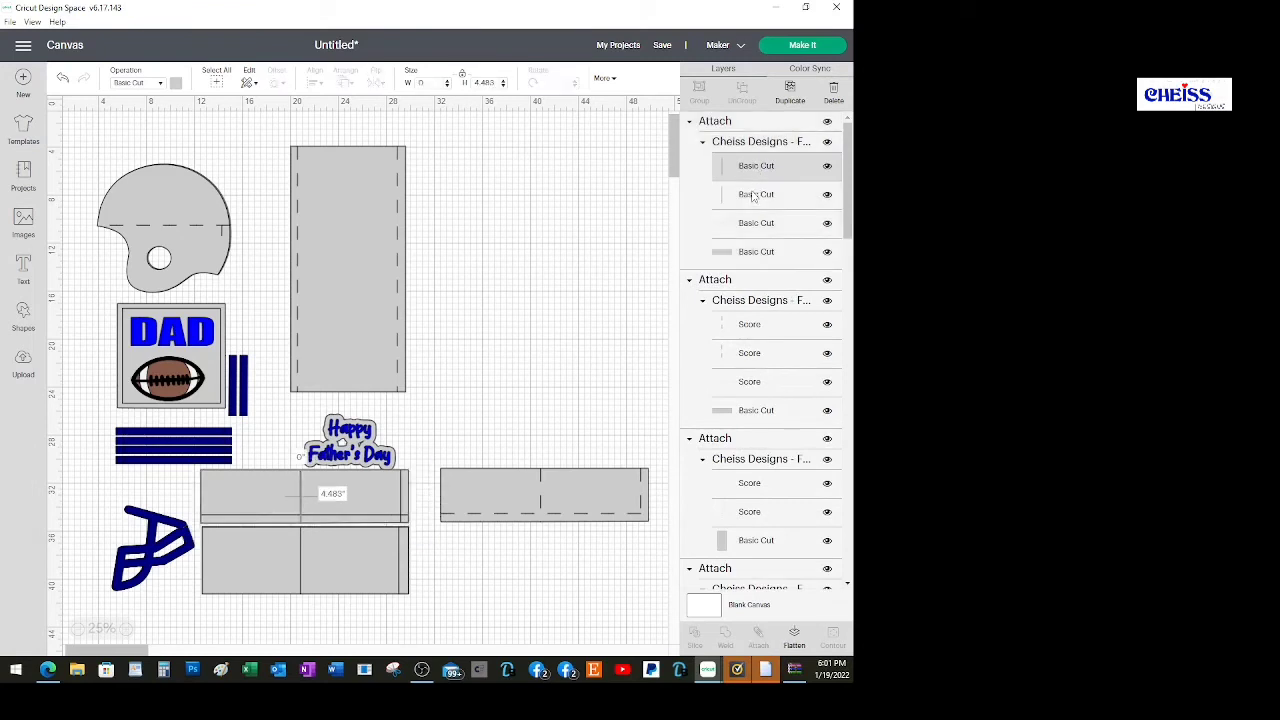
left_click(753, 196, "shift")
left_click(750, 222, "shift")
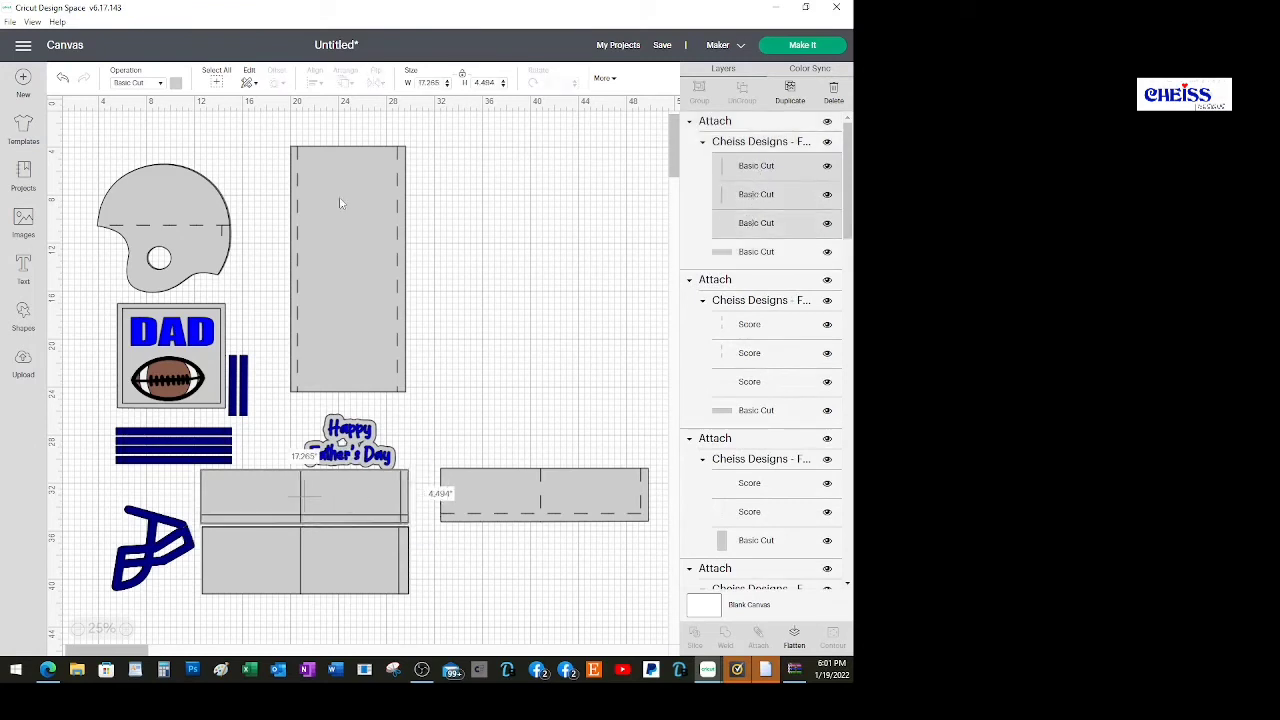
left_click(158, 86)
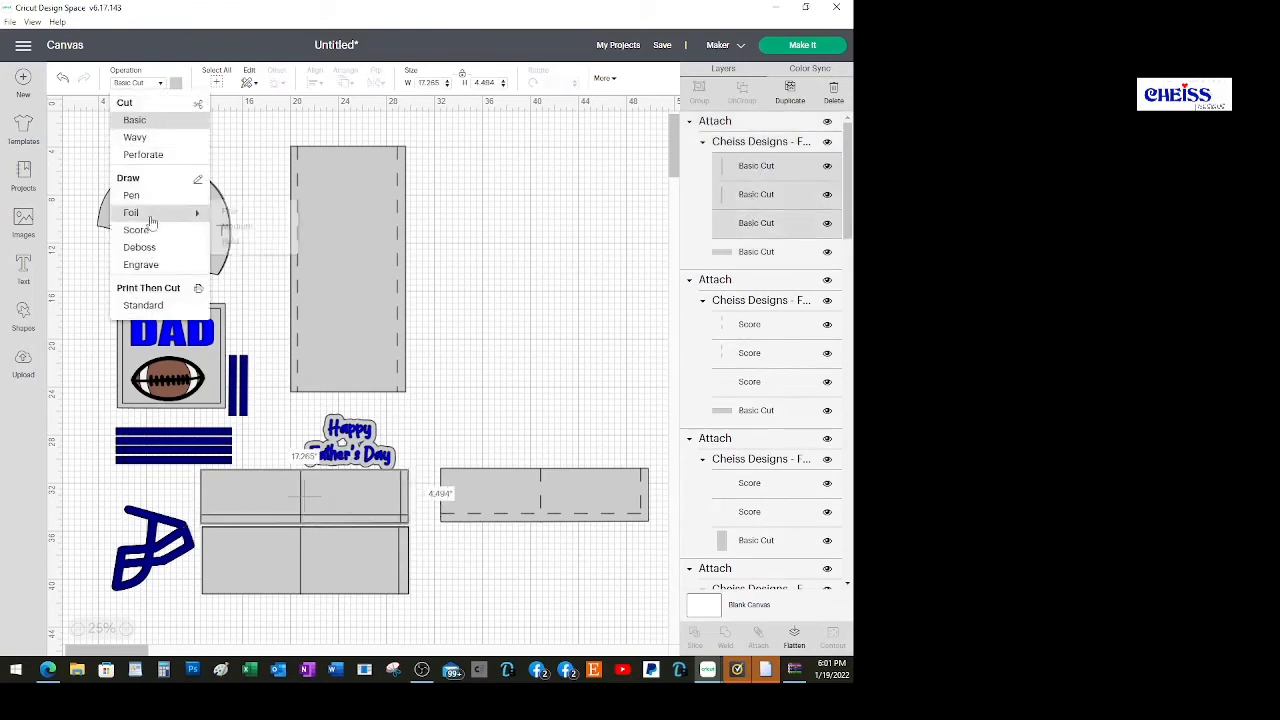
left_click(138, 230)
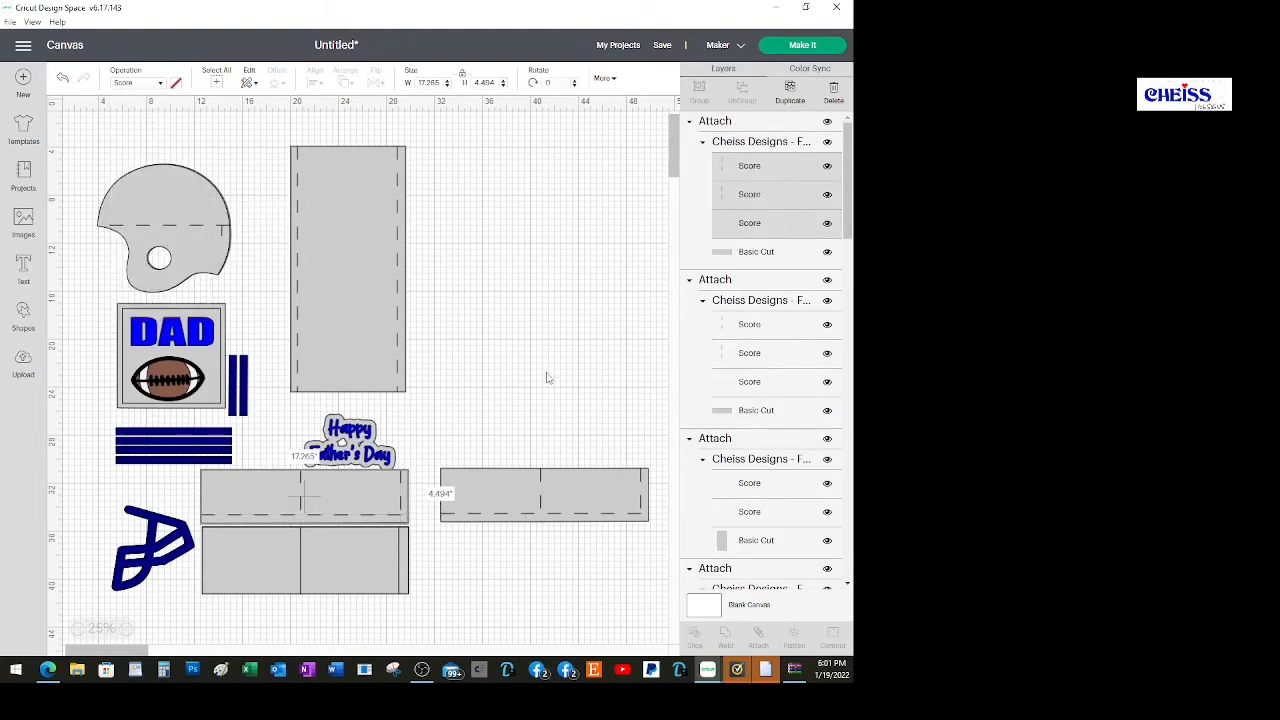
Separate the two stacked lower wide panels, placing them side by side with a small gap below the scored panels.
left_click_drag(355, 565, 588, 568)
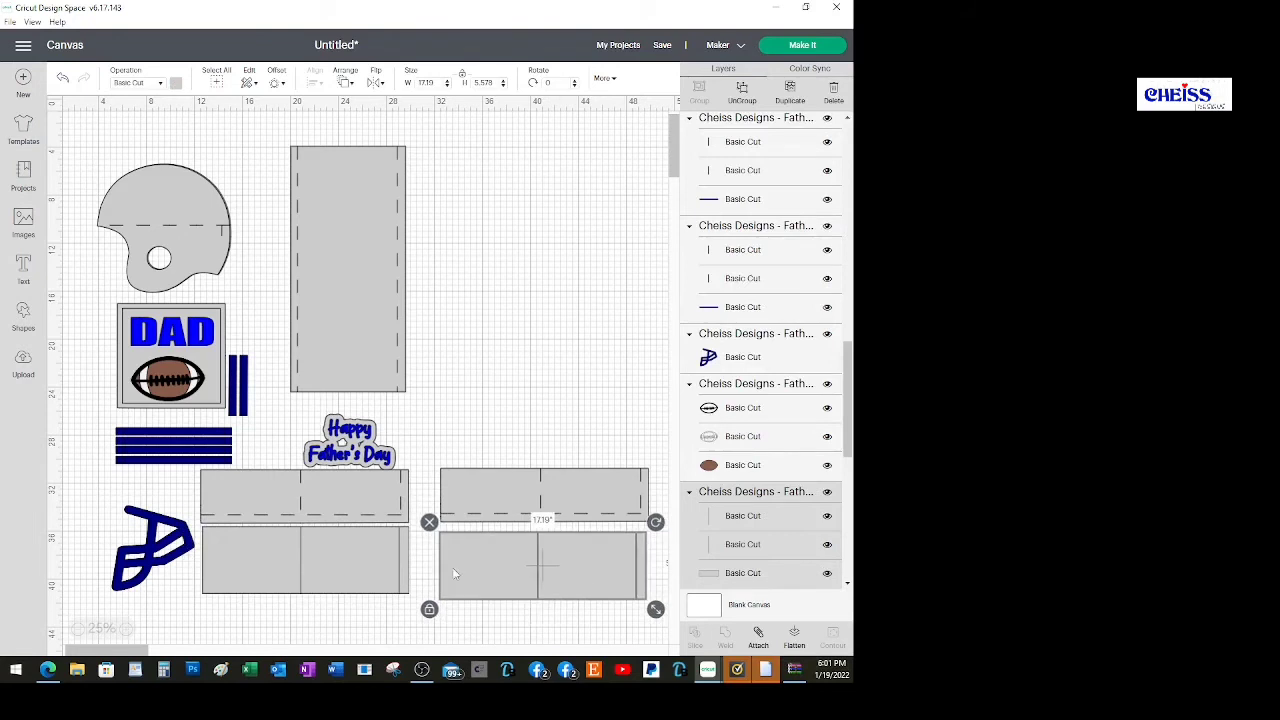
left_click(365, 580)
left_click_drag(365, 580, 372, 587)
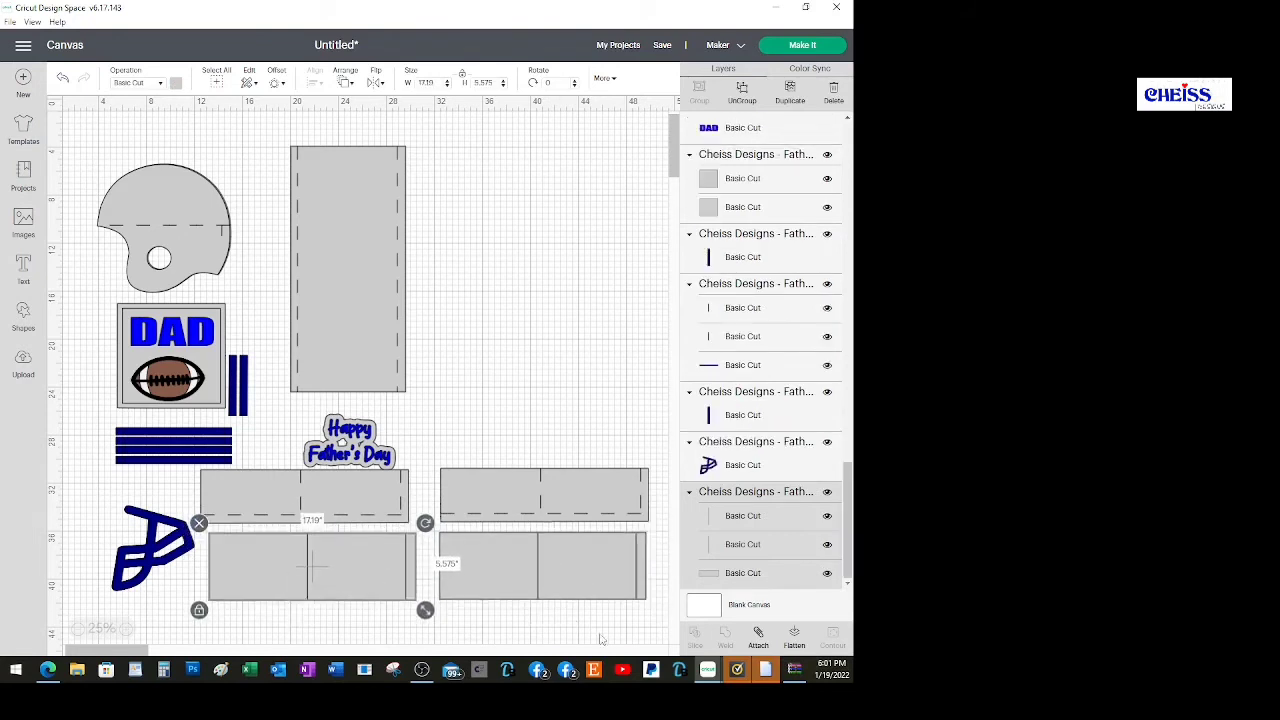
Attach the lower wide panel nearest the face mask, set its two fold lines to Score, and align it under the panel above.
left_click(758, 637)
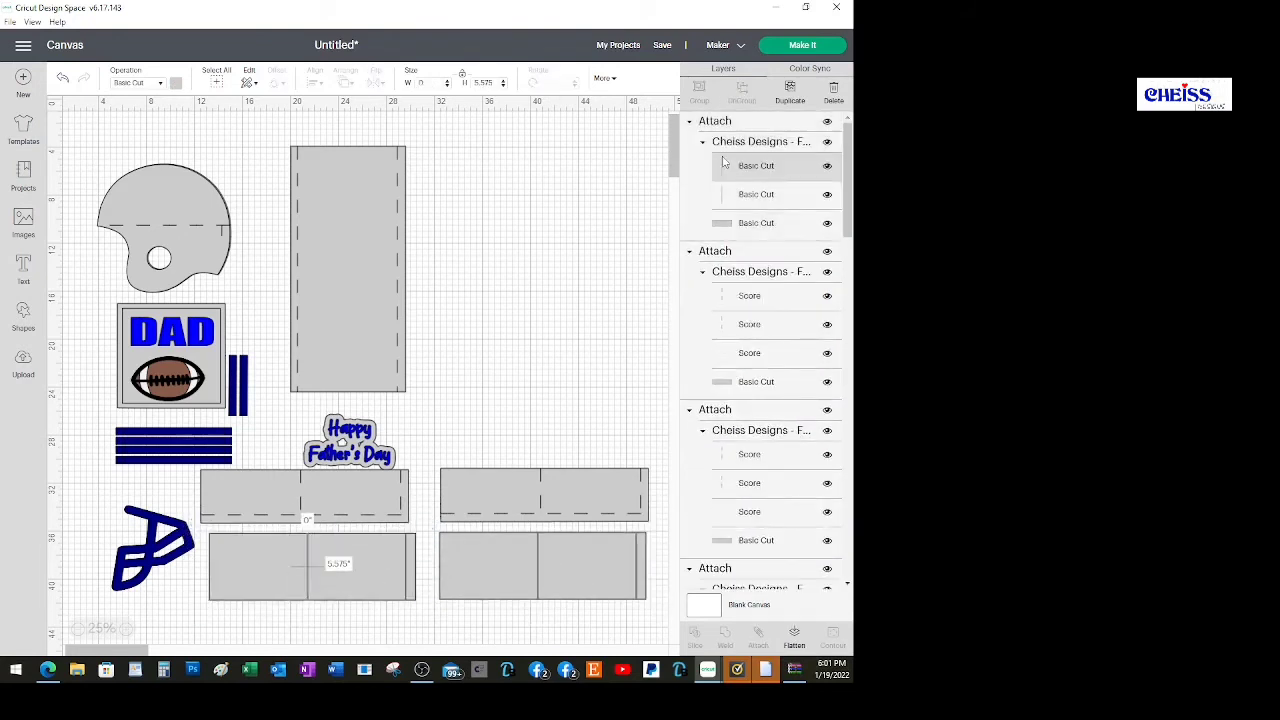
left_click(720, 200, "shift")
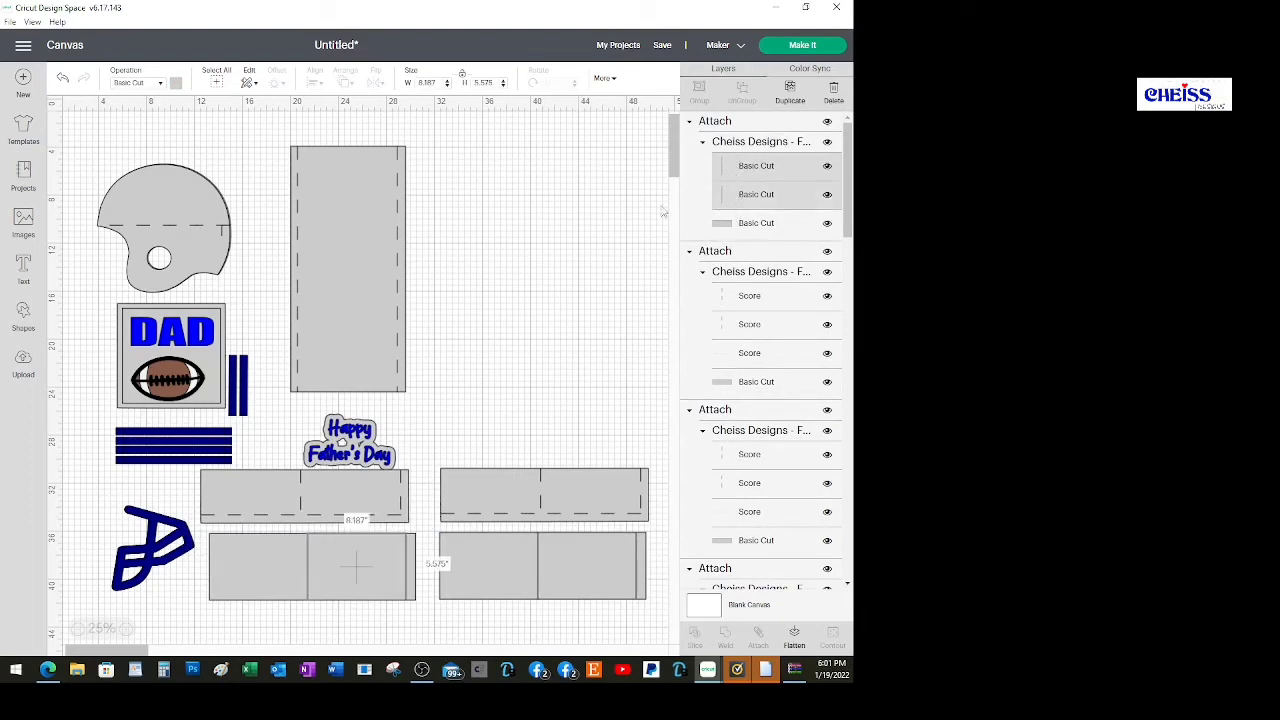
left_click(162, 84)
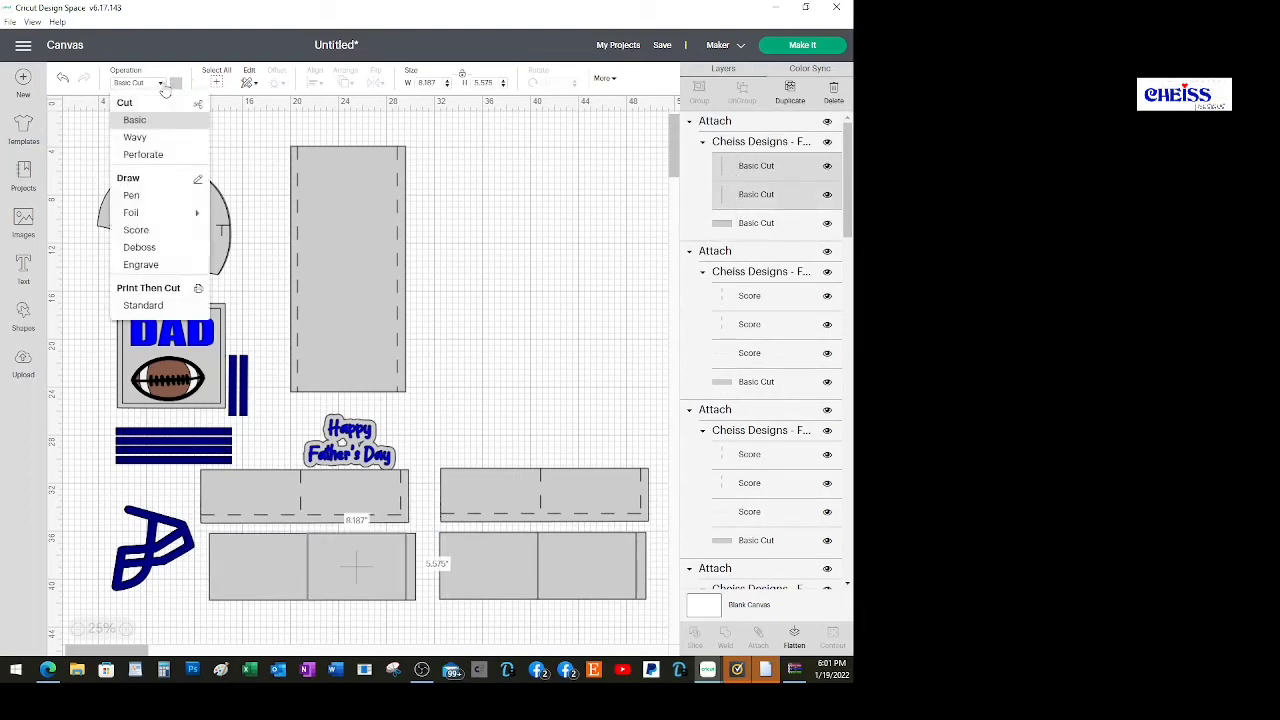
left_click(165, 232)
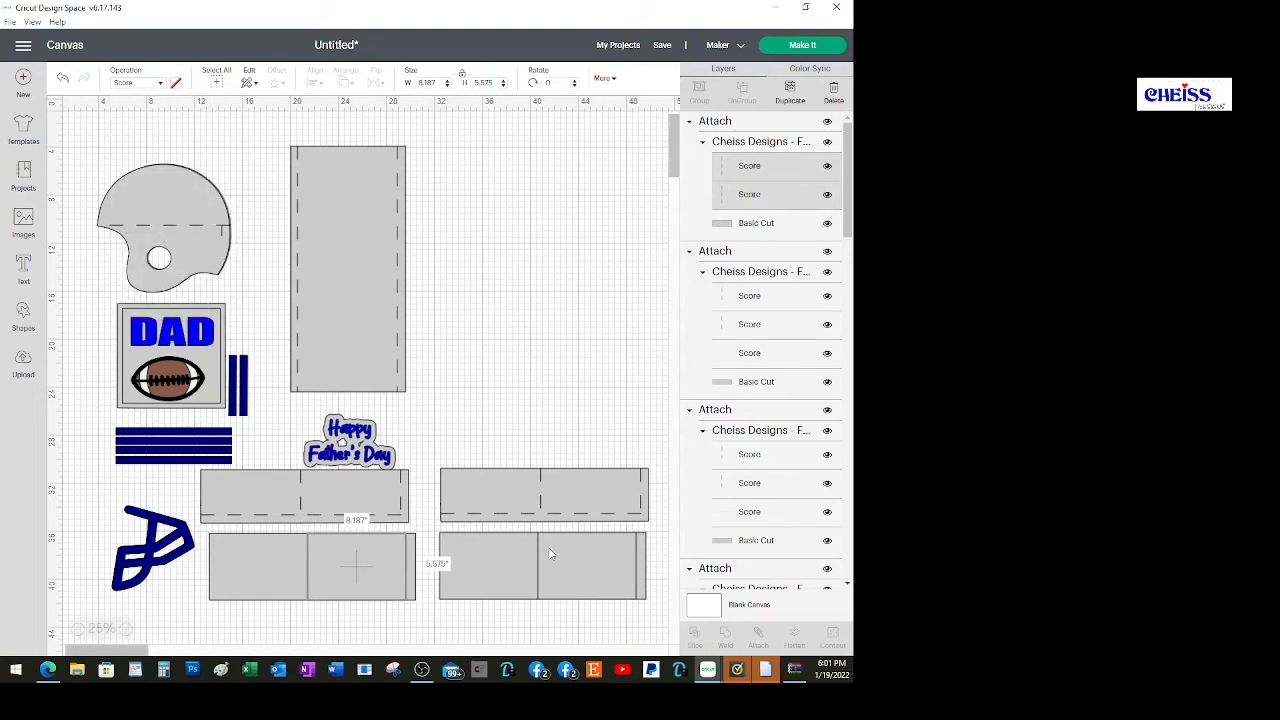
left_click(484, 419)
left_click_drag(371, 569, 362, 569)
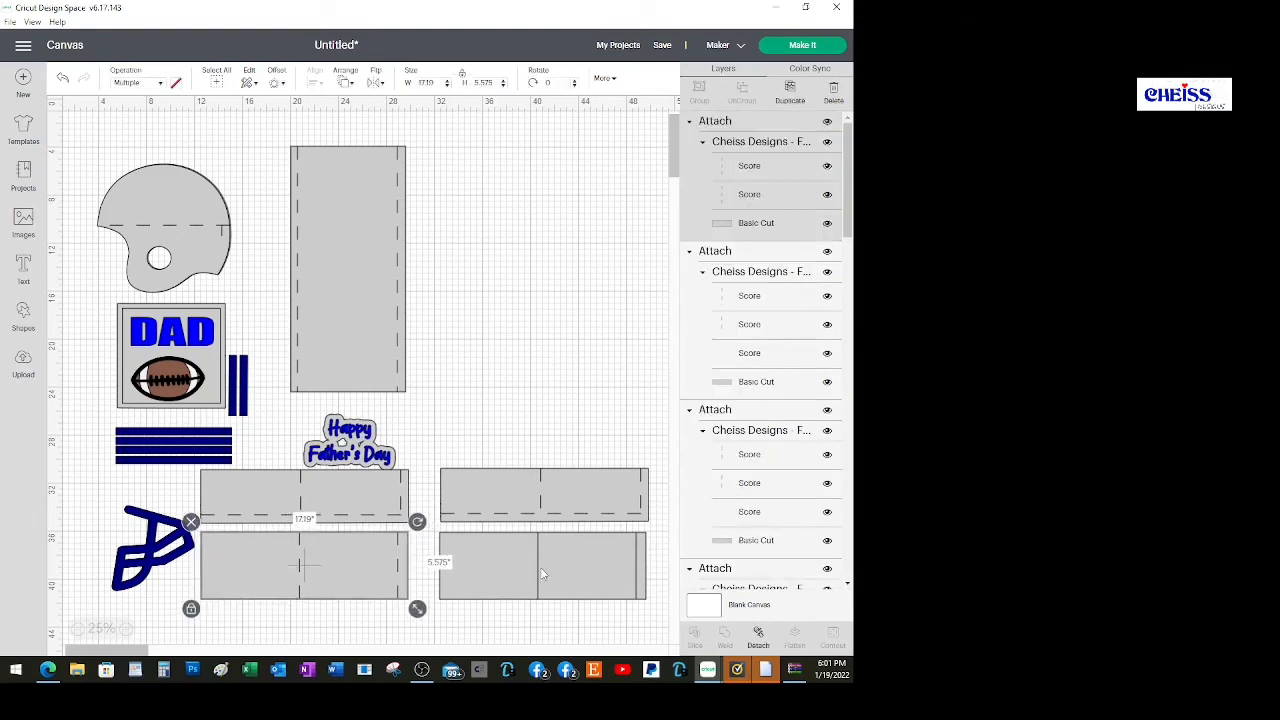
Preview the project on the cutting mats, examine the mat layouts, and return to the canvas.
left_click(513, 293)
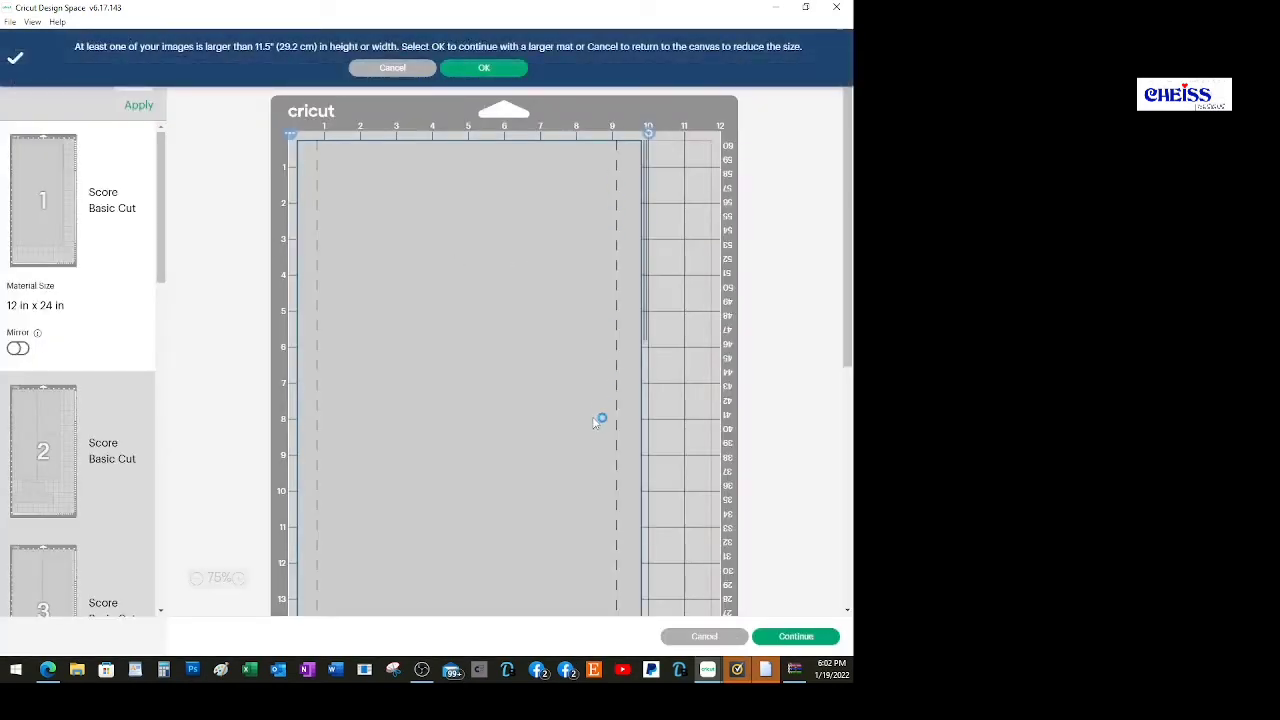
left_click_drag(161, 231, 155, 437)
left_click(142, 285)
left_click(54, 348)
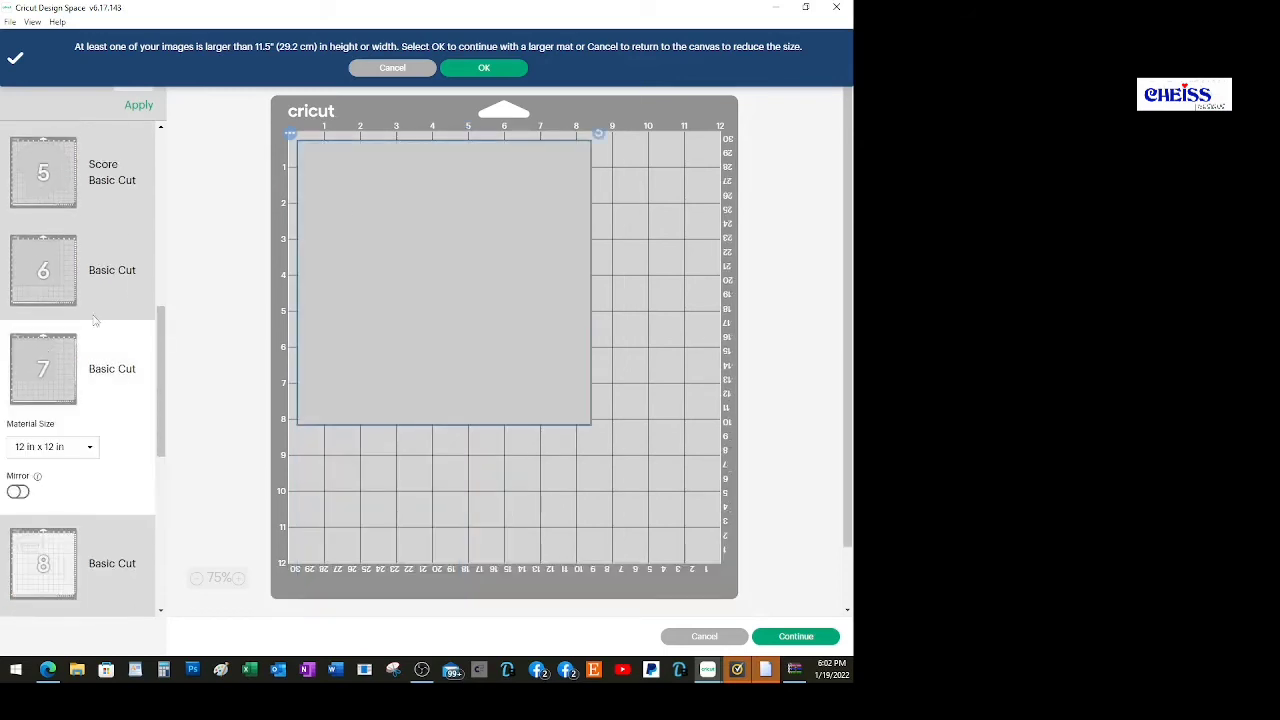
left_click_drag(160, 296, 177, 143)
left_click(34, 178)
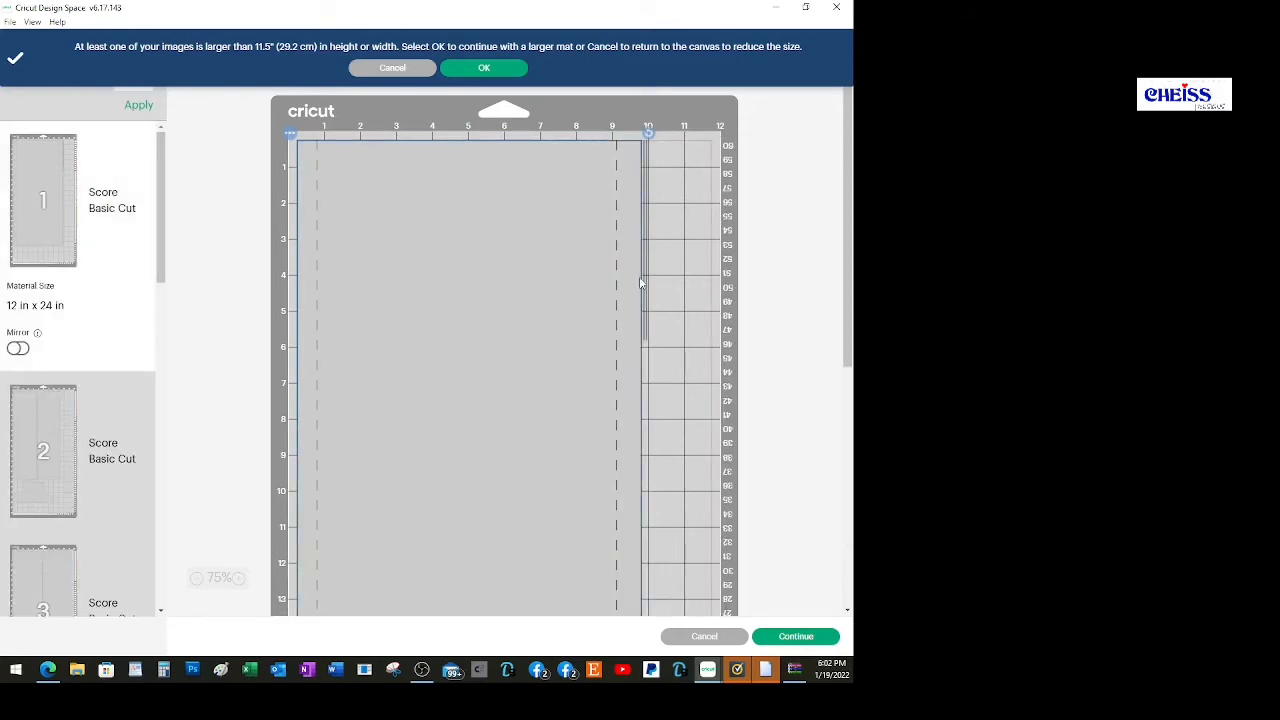
left_click(700, 637)
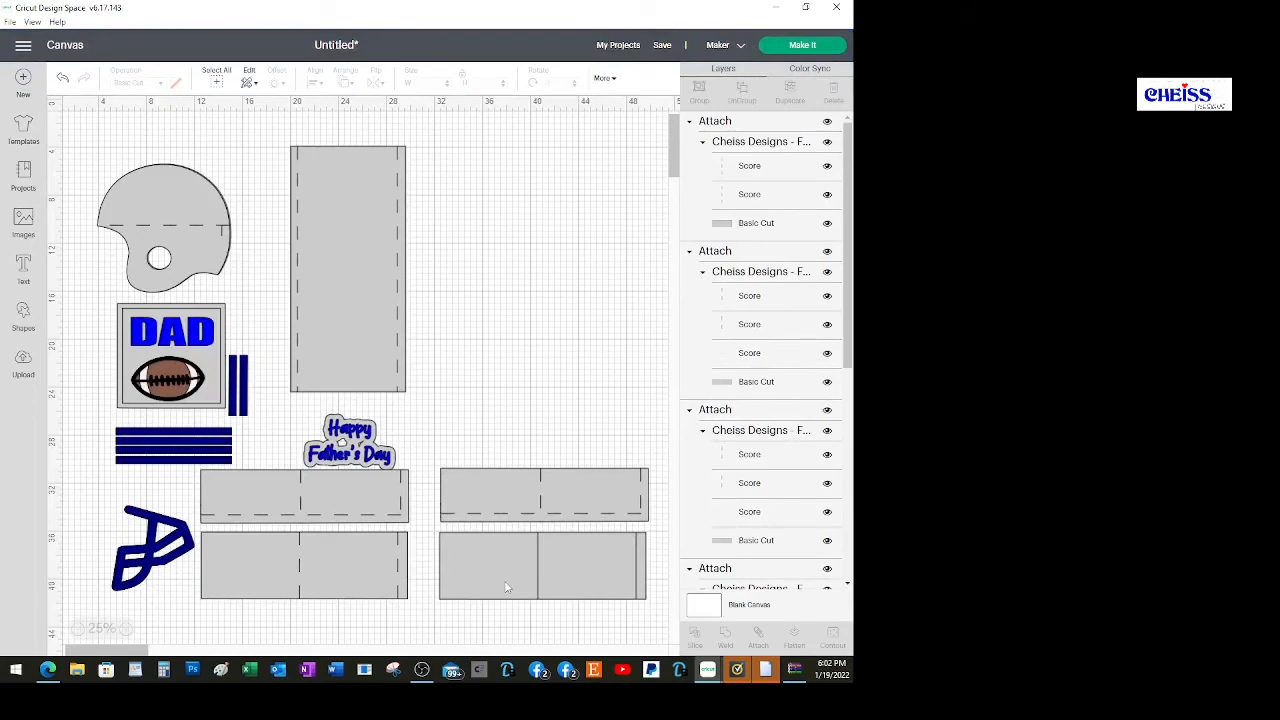
Attach the layers of the remaining unscored lower wide panel and change its two fold lines from Basic Cut to Score.
left_click(507, 588)
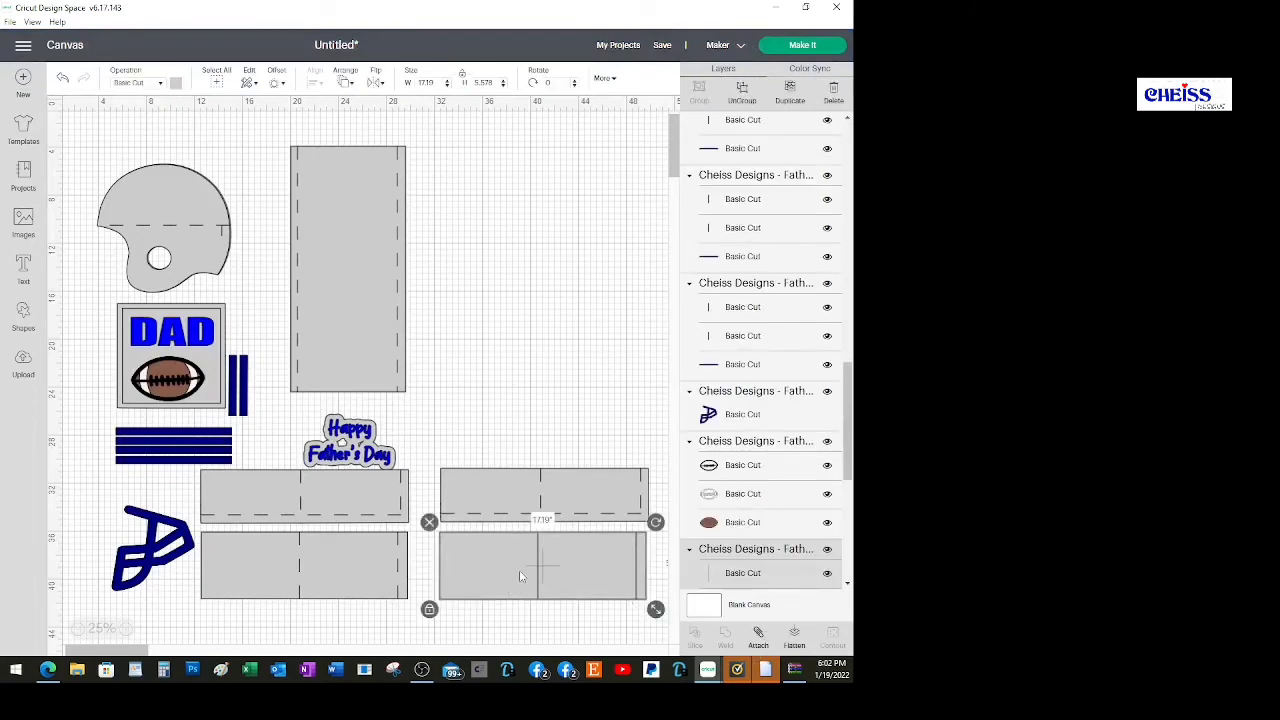
left_click(758, 638)
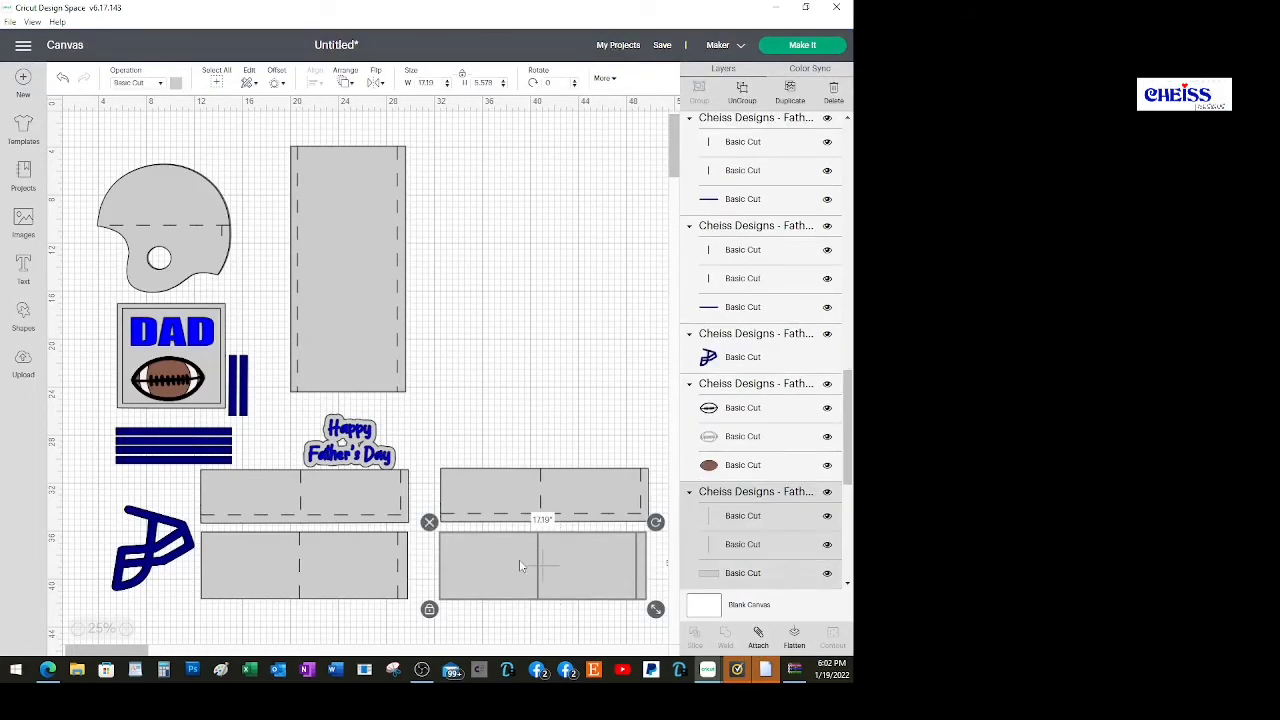
left_click(759, 638)
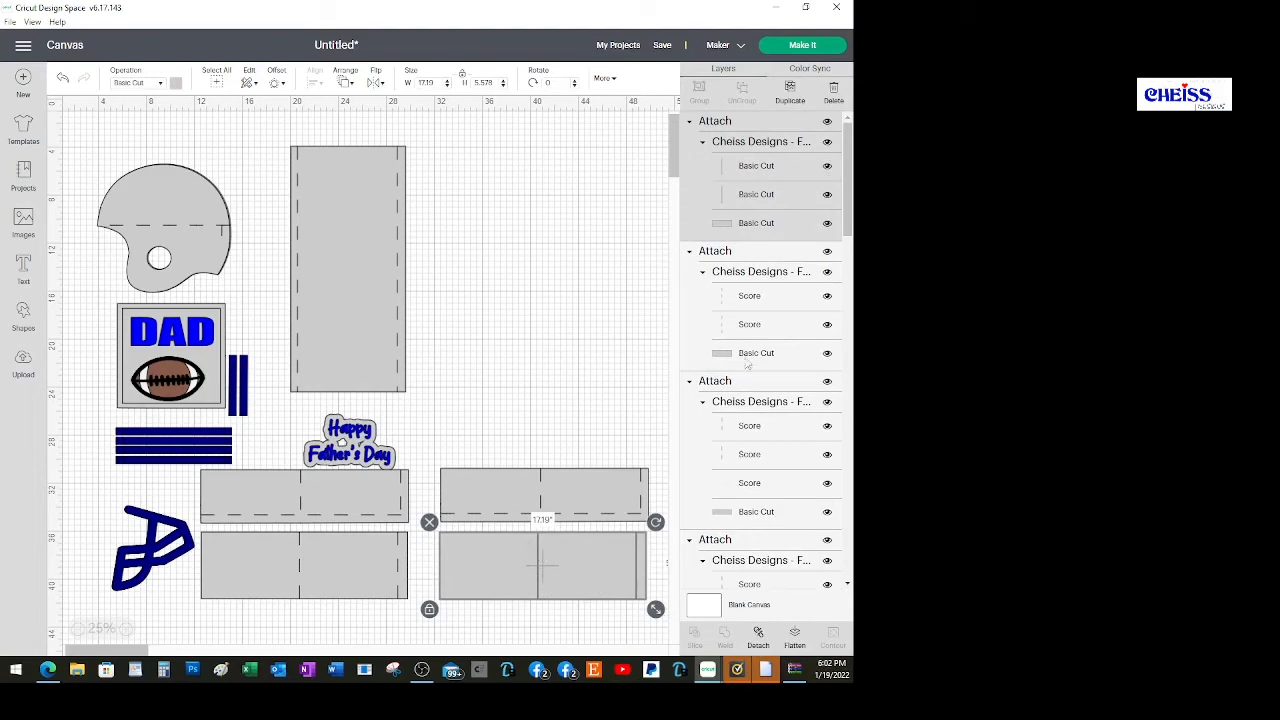
left_click(746, 175)
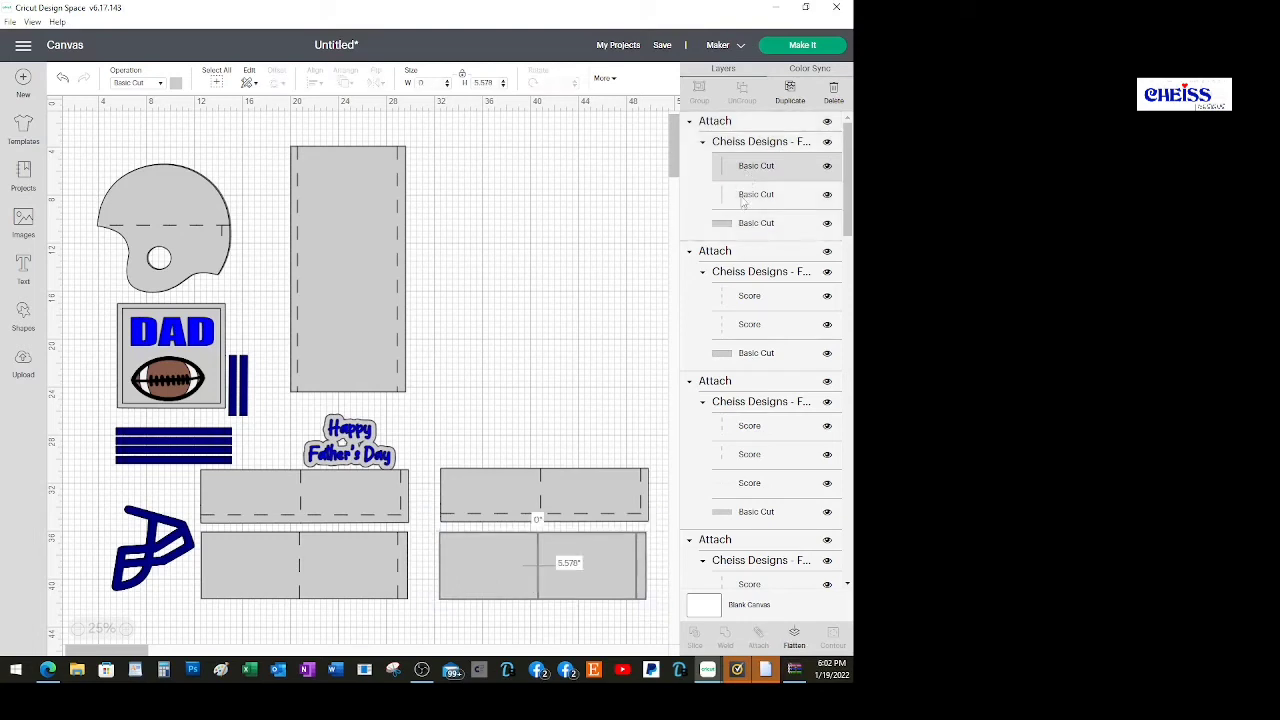
left_click(743, 200, "shift")
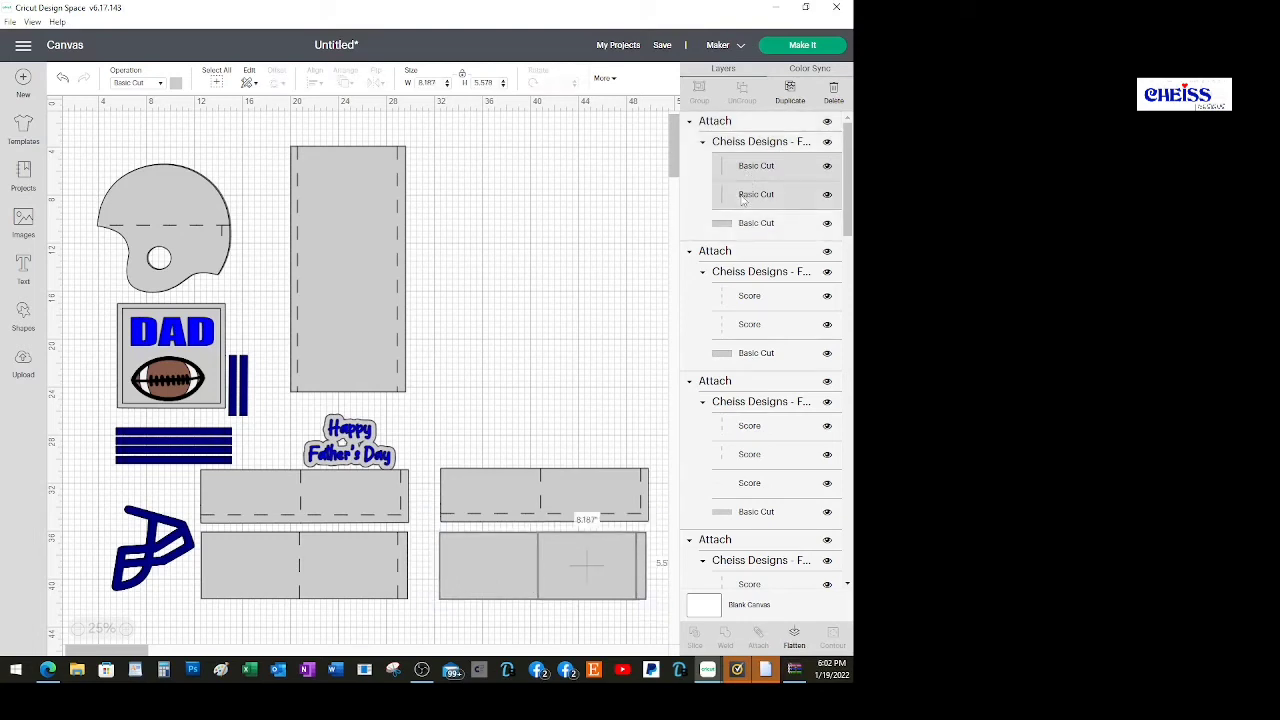
left_click(159, 83)
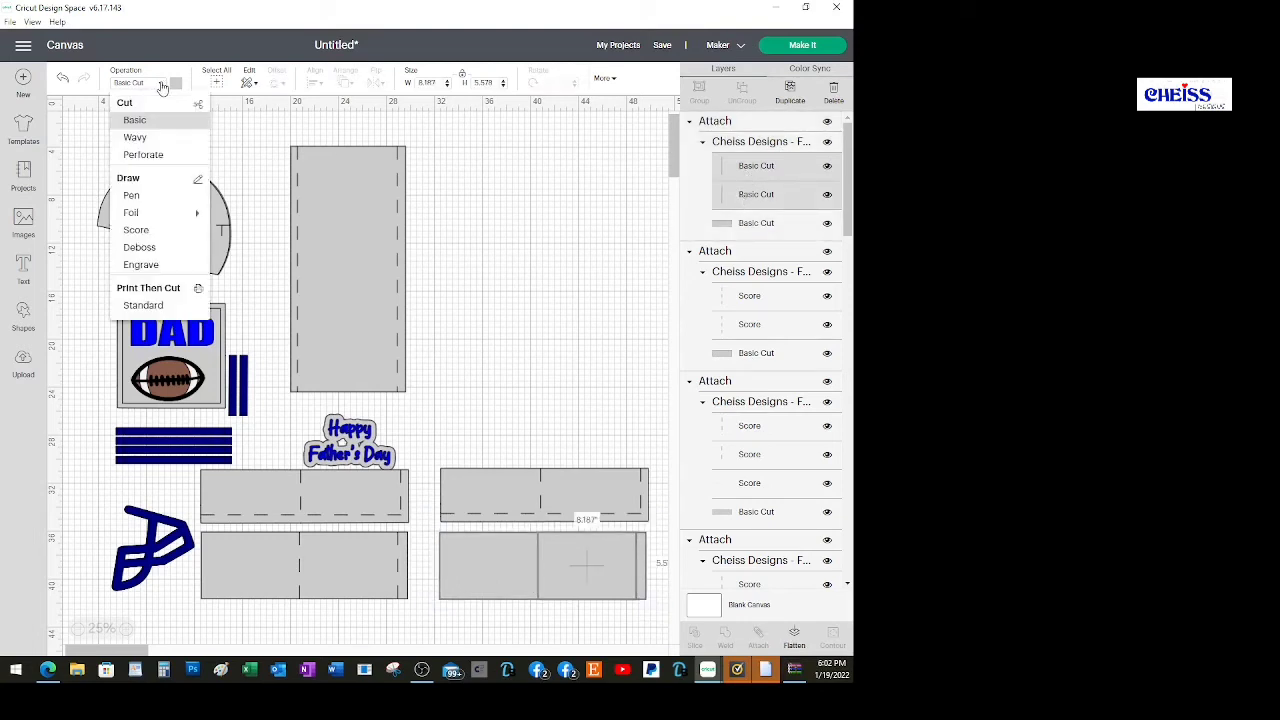
left_click(156, 234)
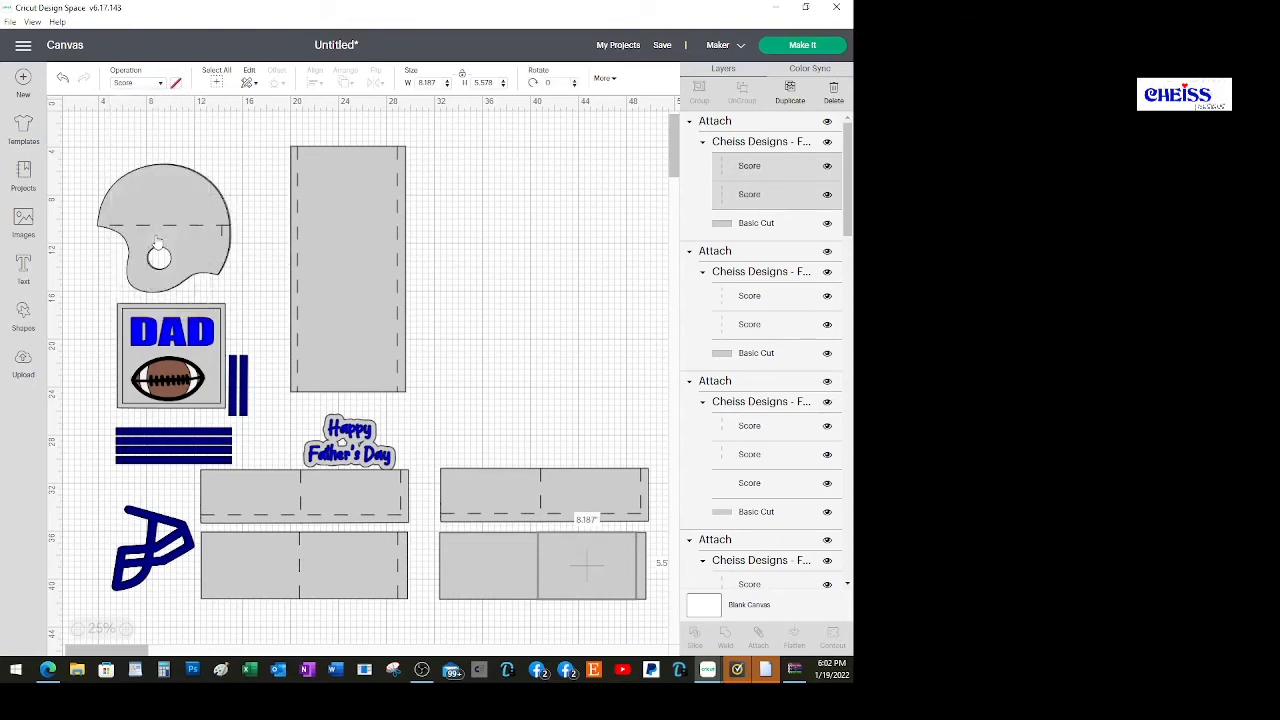
left_click(566, 450)
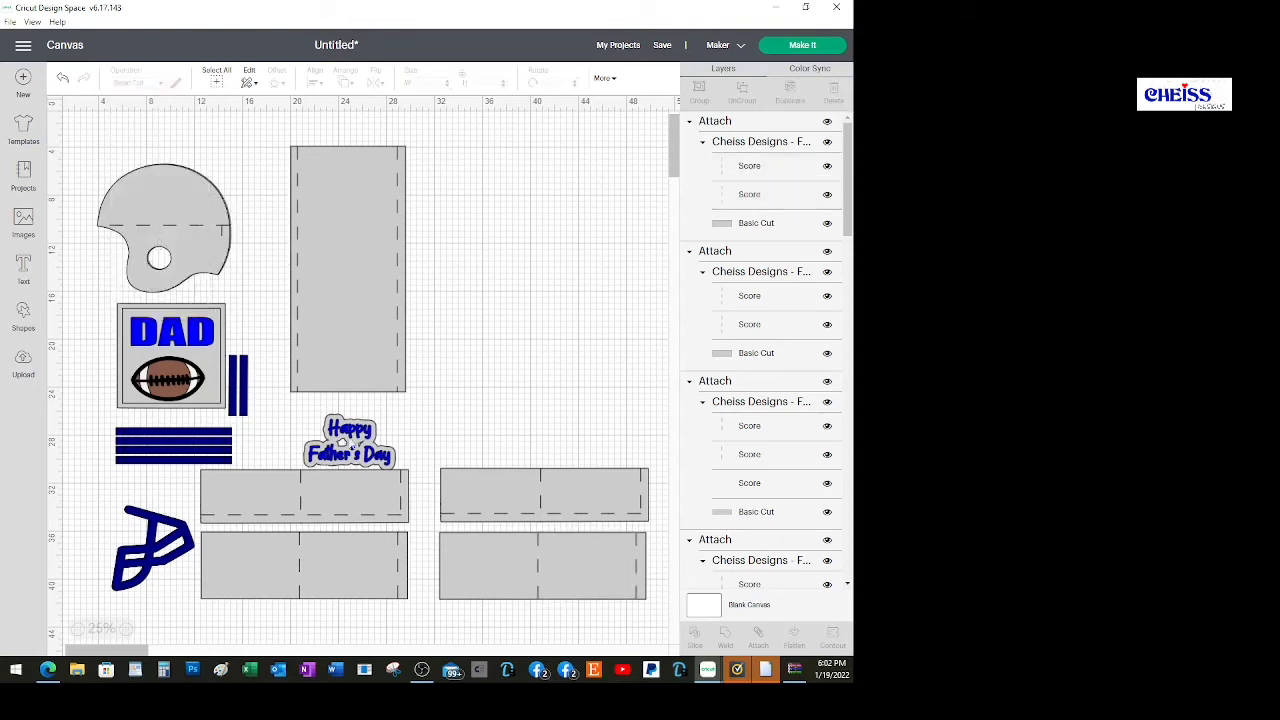
Move the football and the DAD text off the square onto the tall panel, and shift the layered square away from the stripes.
left_click(156, 390)
left_click_drag(156, 390, 310, 375)
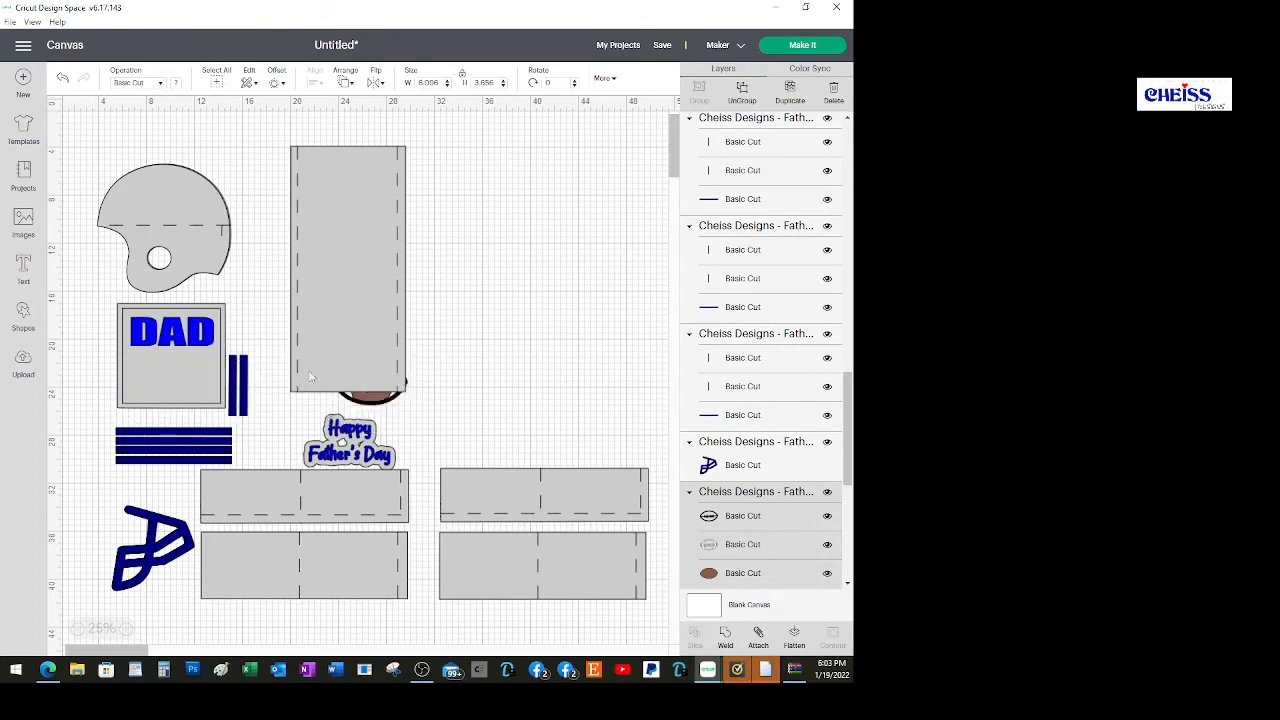
left_click_drag(172, 345, 350, 330)
left_click(168, 355)
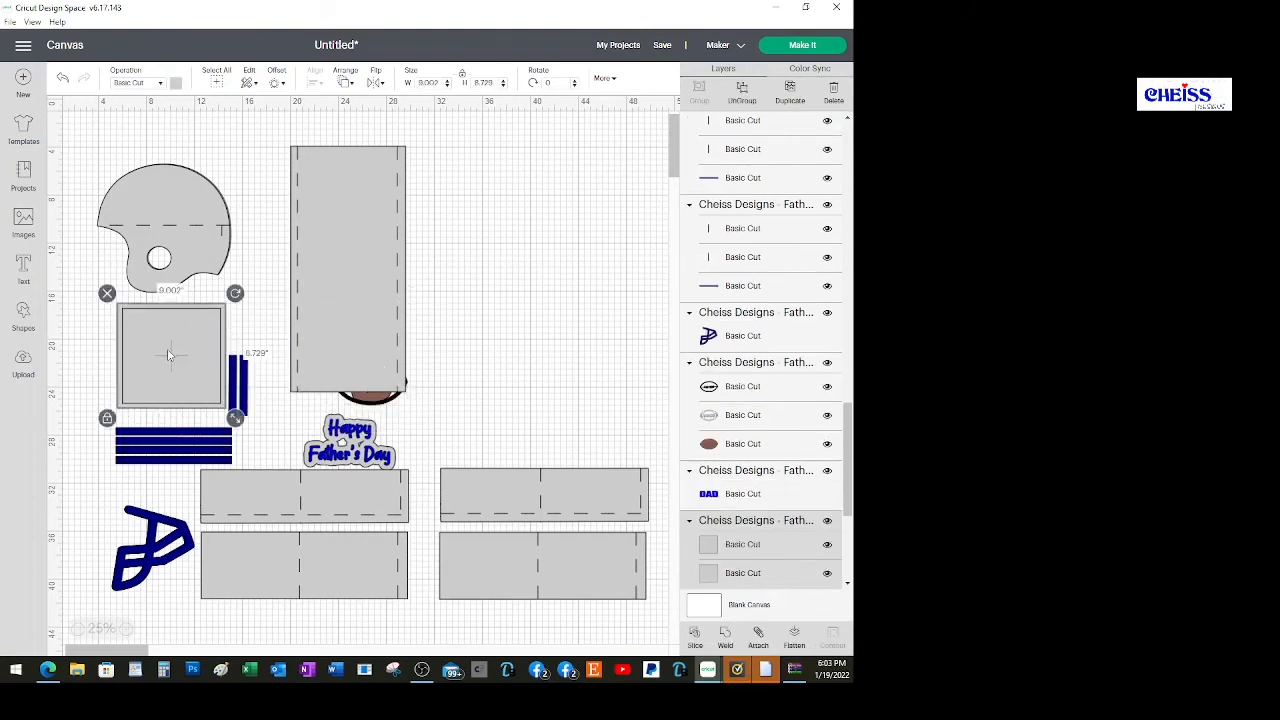
left_click_drag(168, 350, 141, 351)
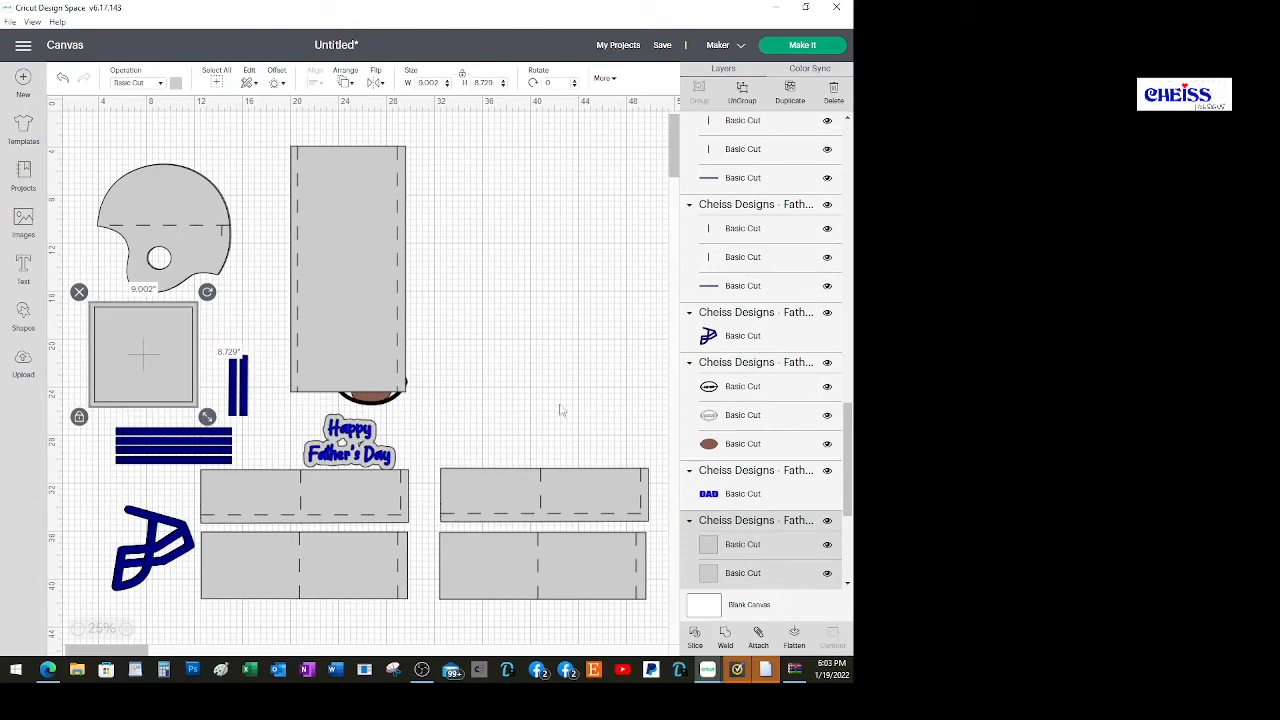
Attach the layers of the square piece and change its inner square outline from Basic Cut to Score.
left_click(758, 638)
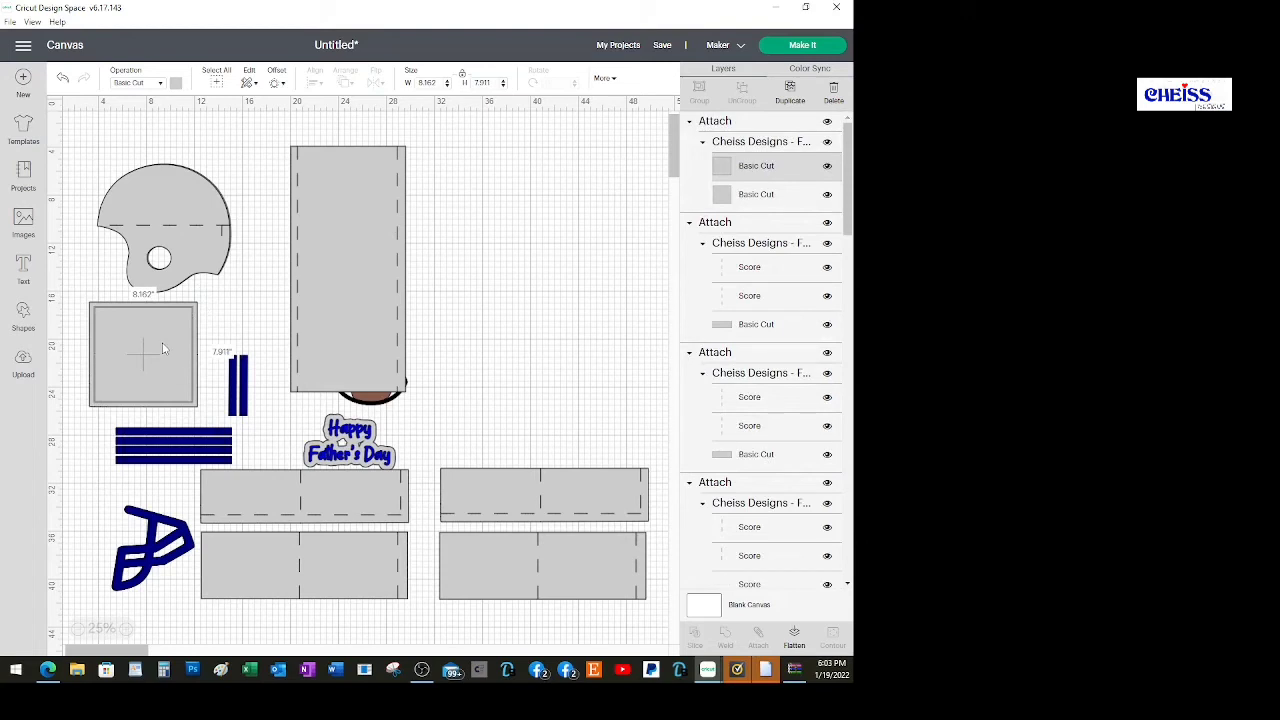
left_click(741, 205)
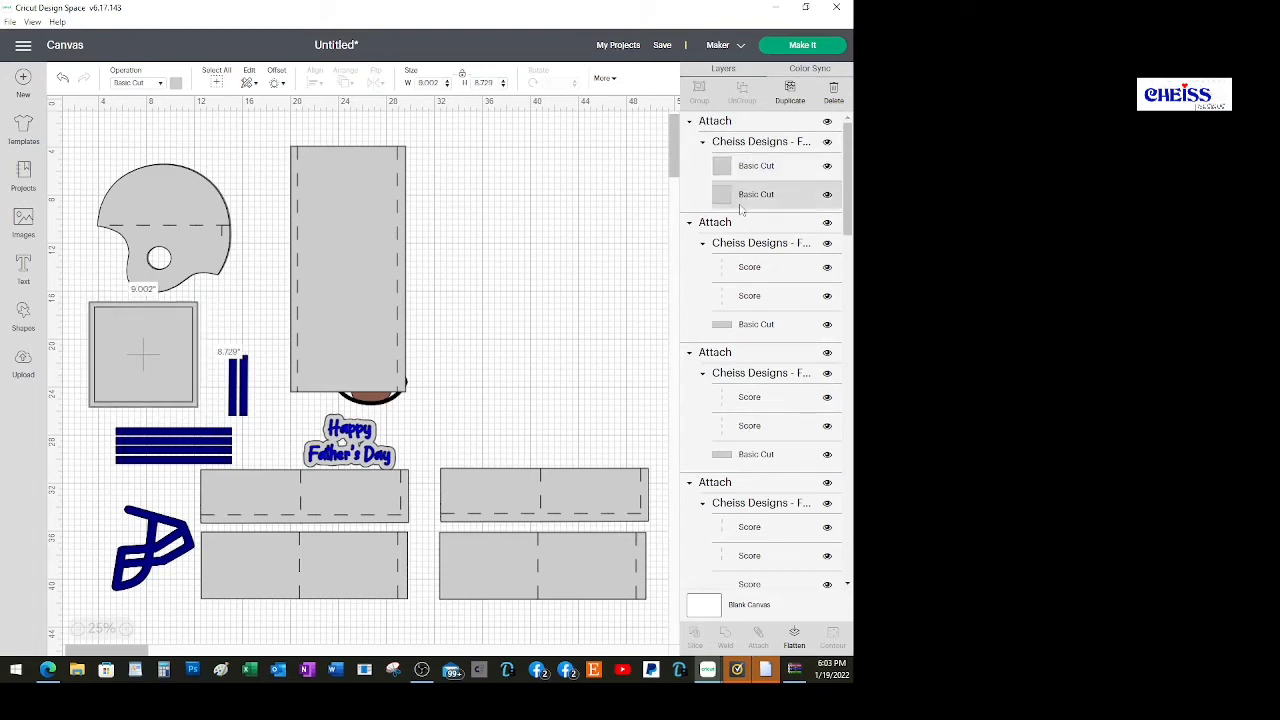
left_click(741, 166)
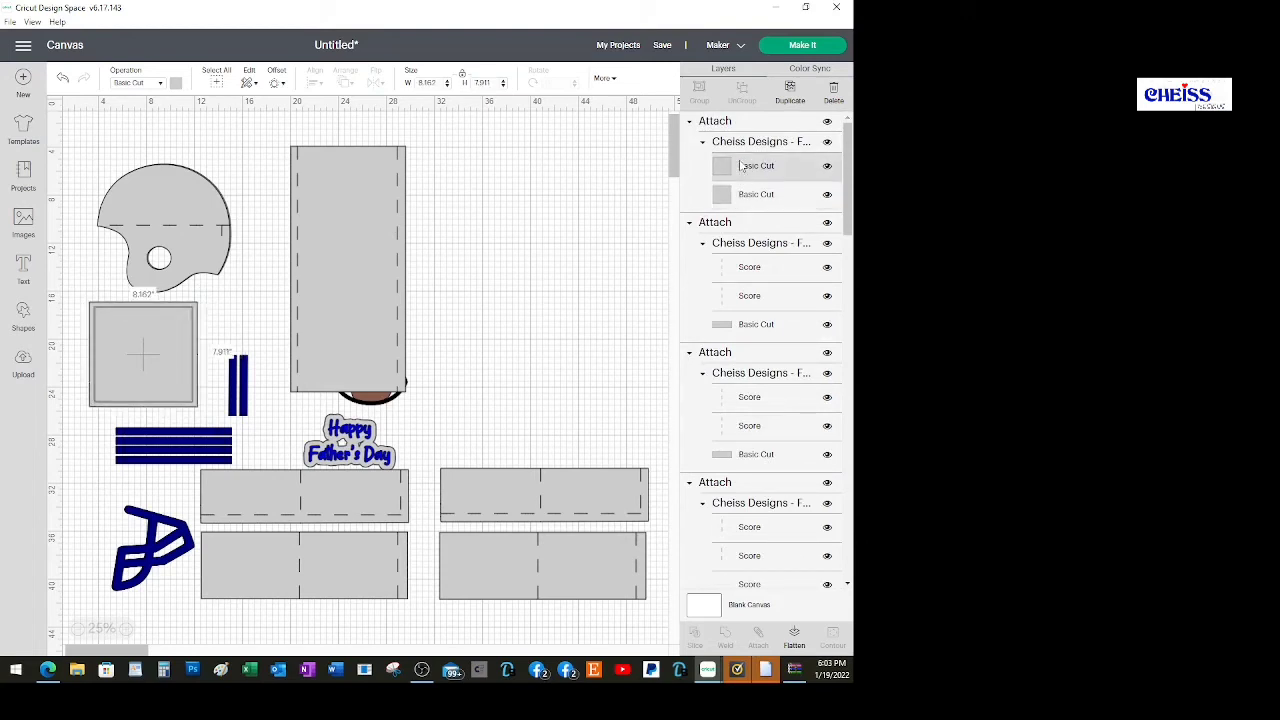
left_click(160, 86)
left_click(165, 229)
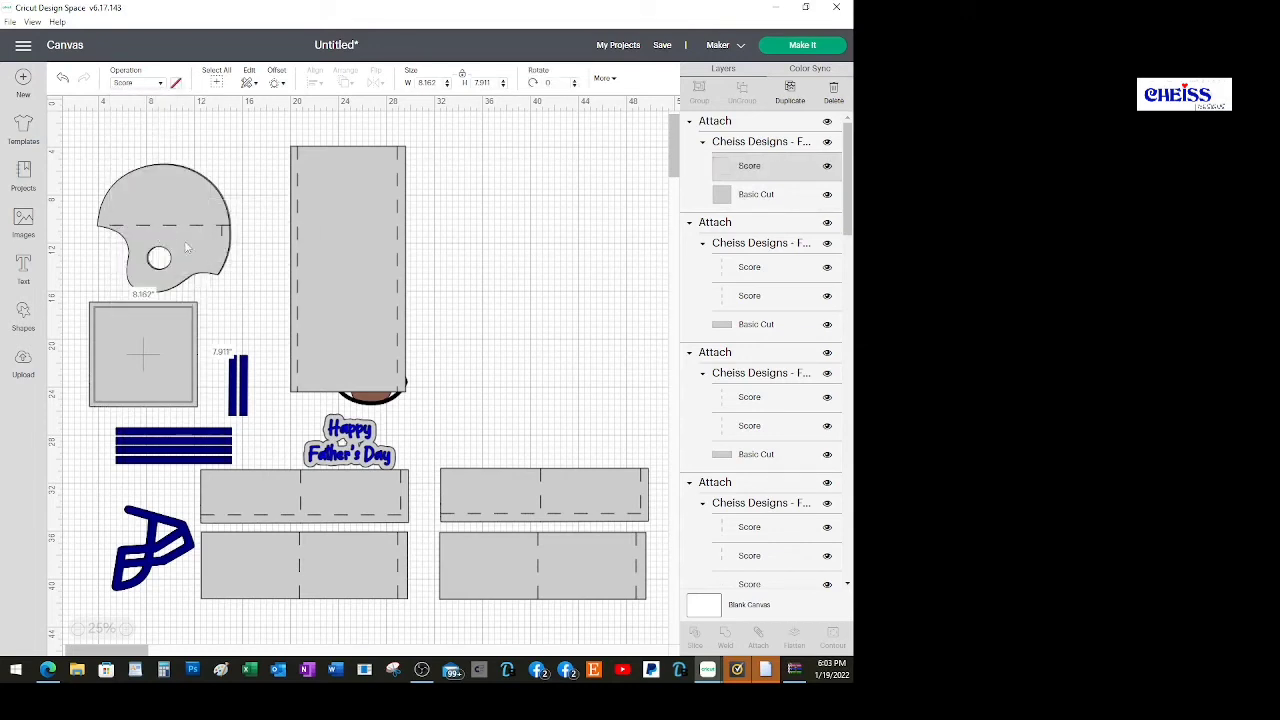
left_click(593, 380)
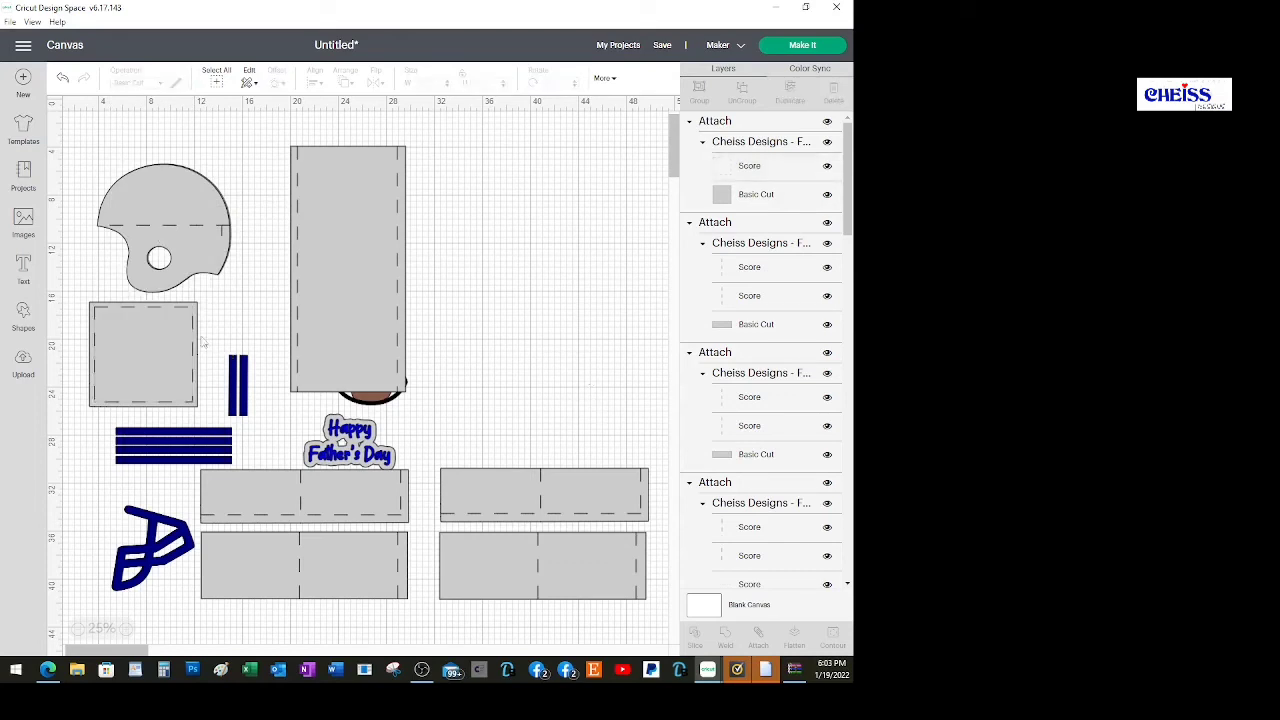
left_click(142, 346)
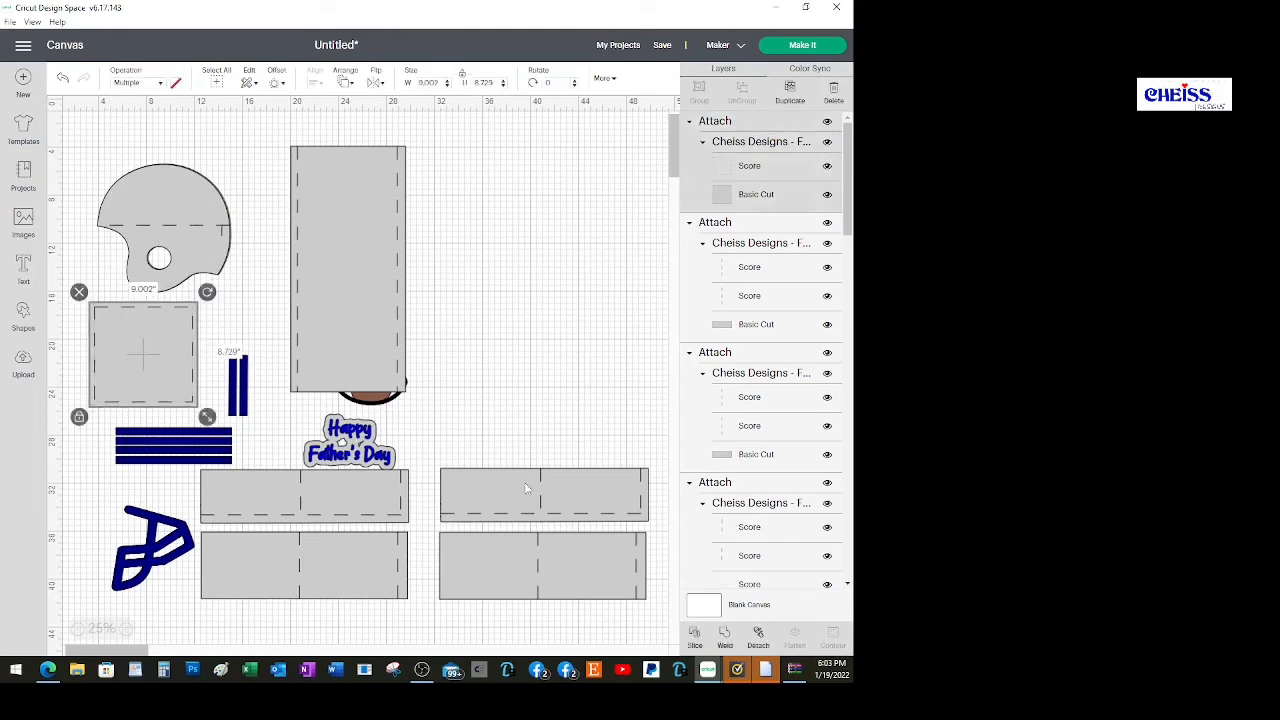
Stack the two wide panels on the right over the matching panels beside them, and move the football onto the square.
left_click_drag(527, 488, 286, 485)
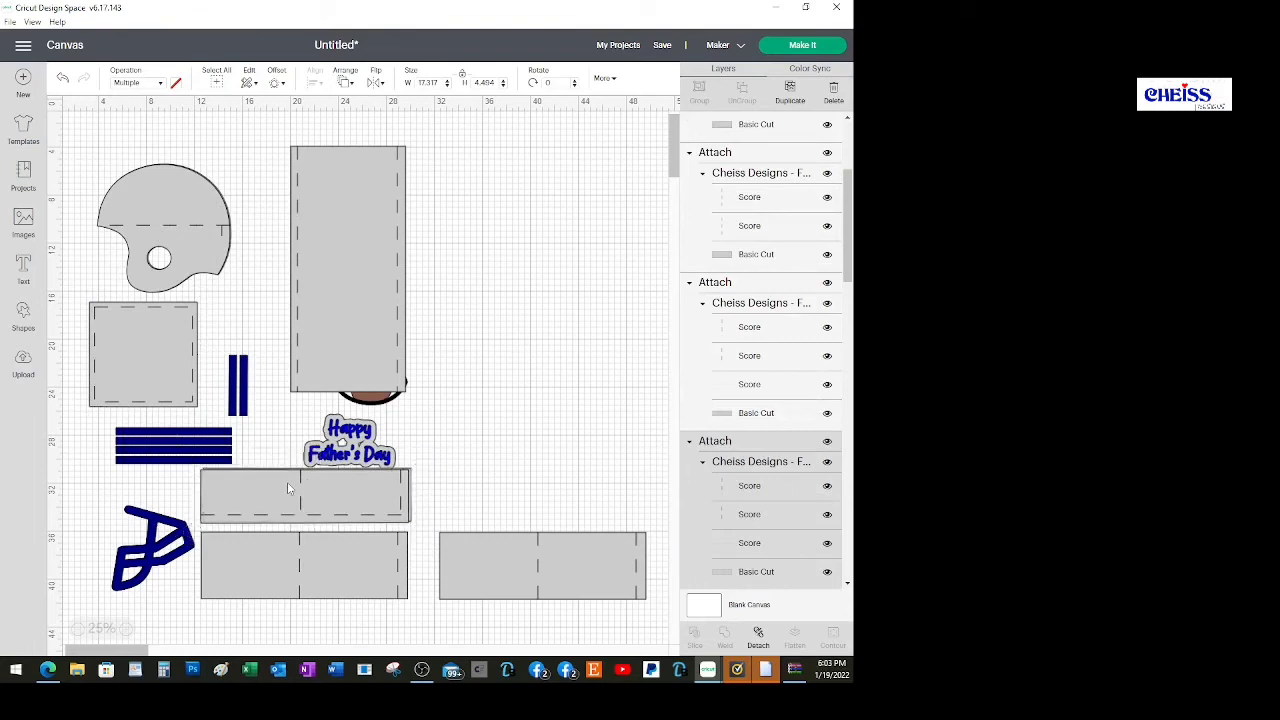
left_click_drag(548, 571, 306, 570)
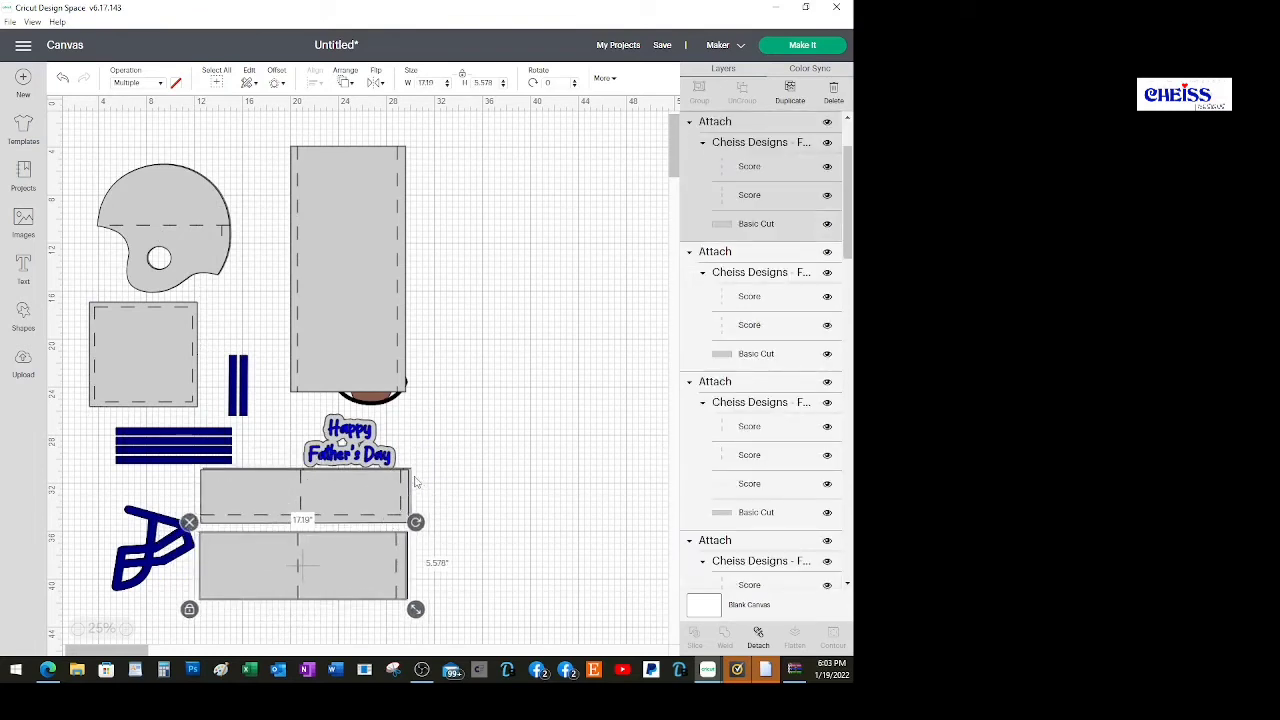
left_click_drag(373, 400, 158, 363)
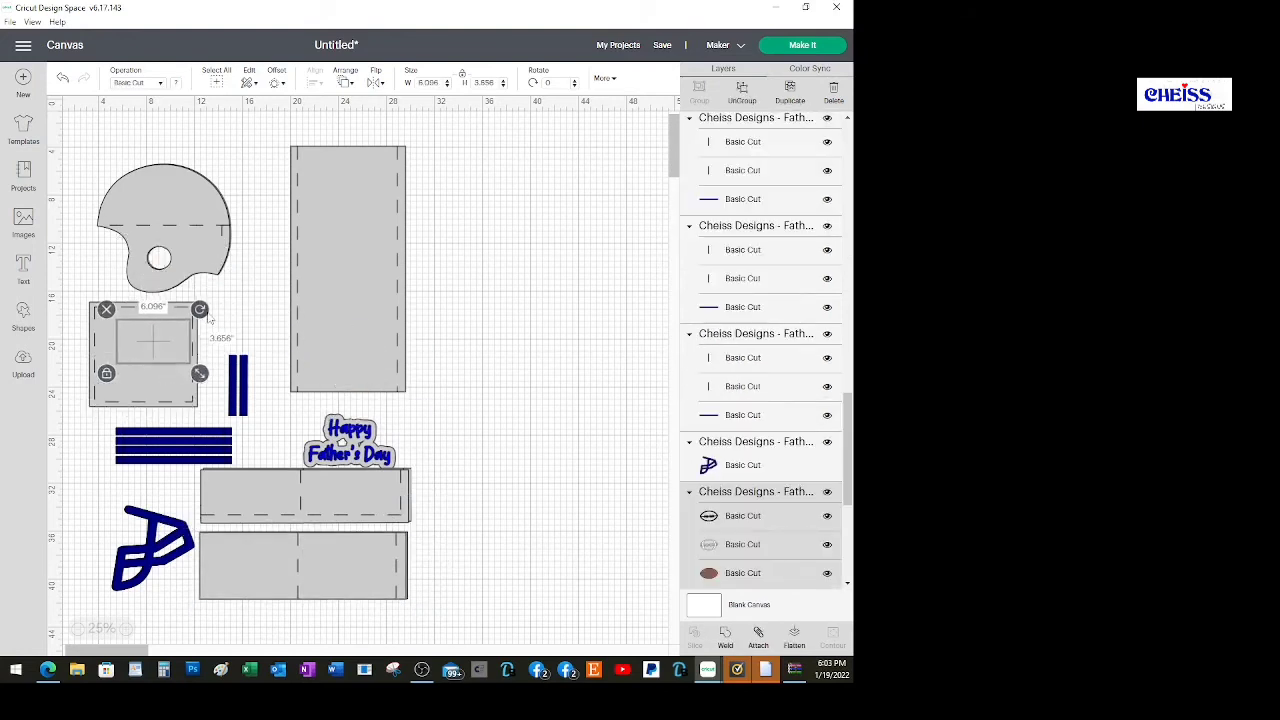
left_click(511, 321)
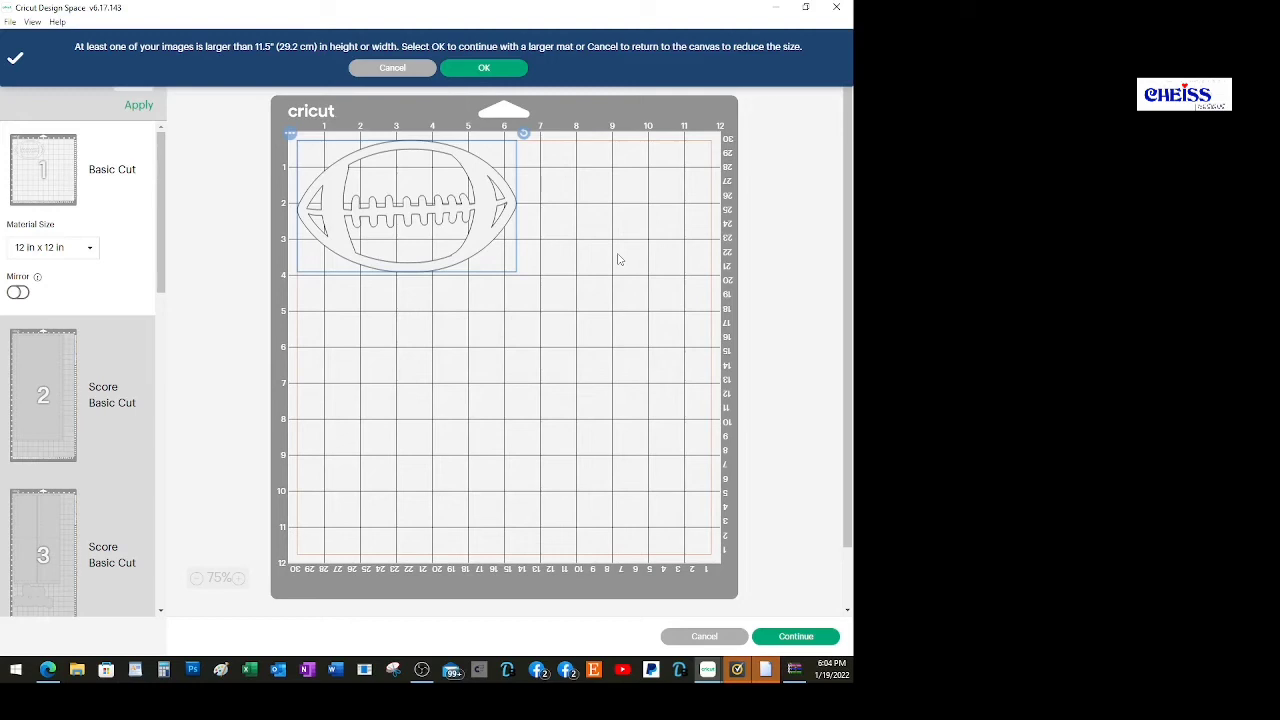
Decline the larger mat to return to the canvas, and shift the tall panel slightly upward away from the text.
left_click(393, 68)
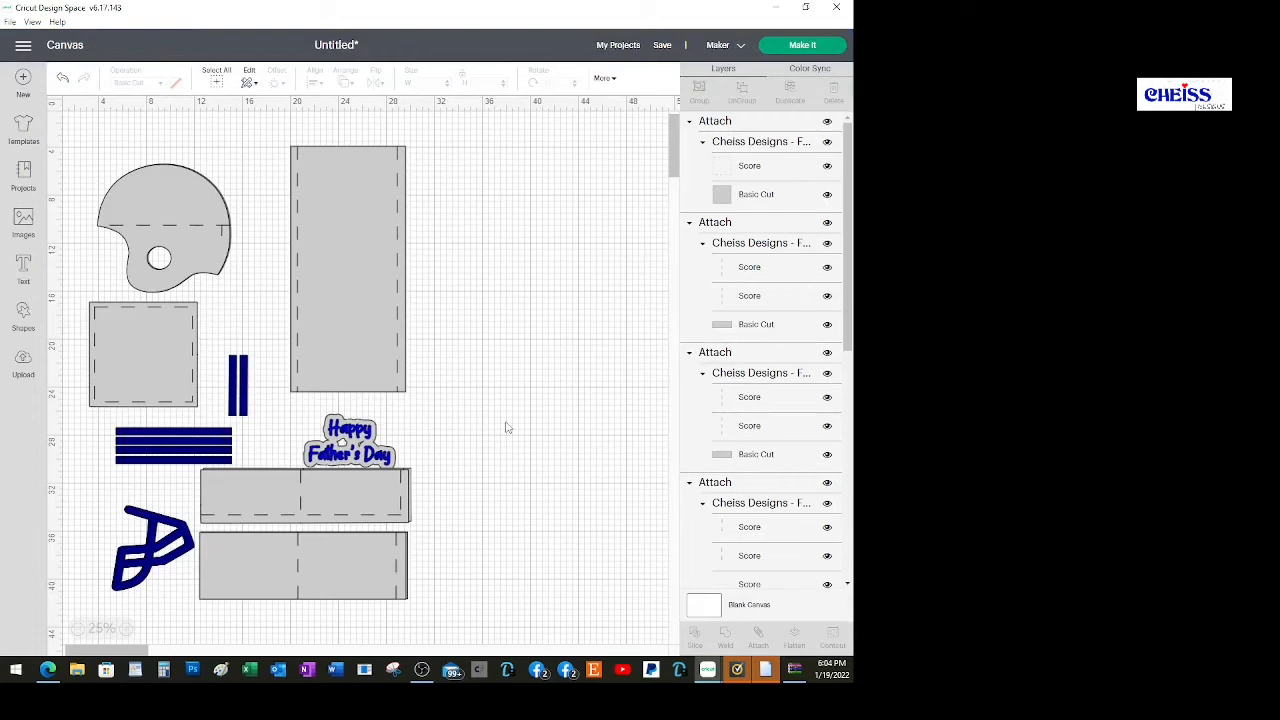
left_click(344, 226)
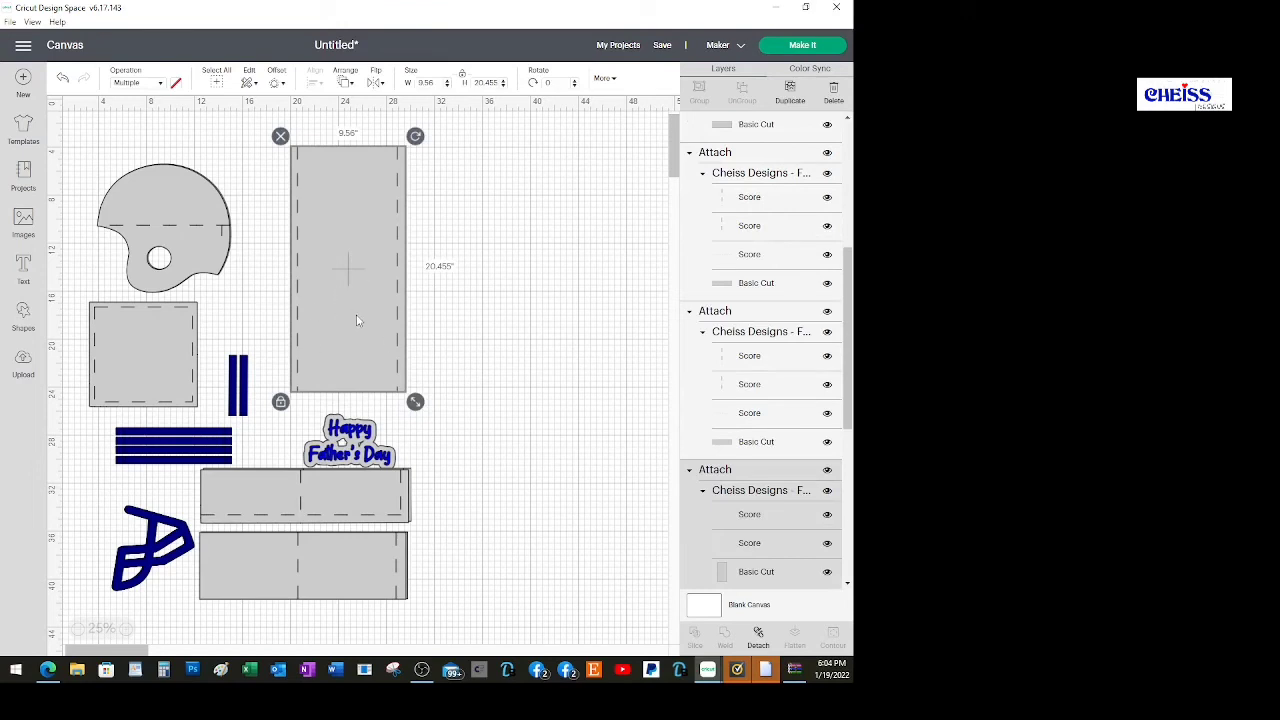
left_click_drag(355, 323, 352, 316)
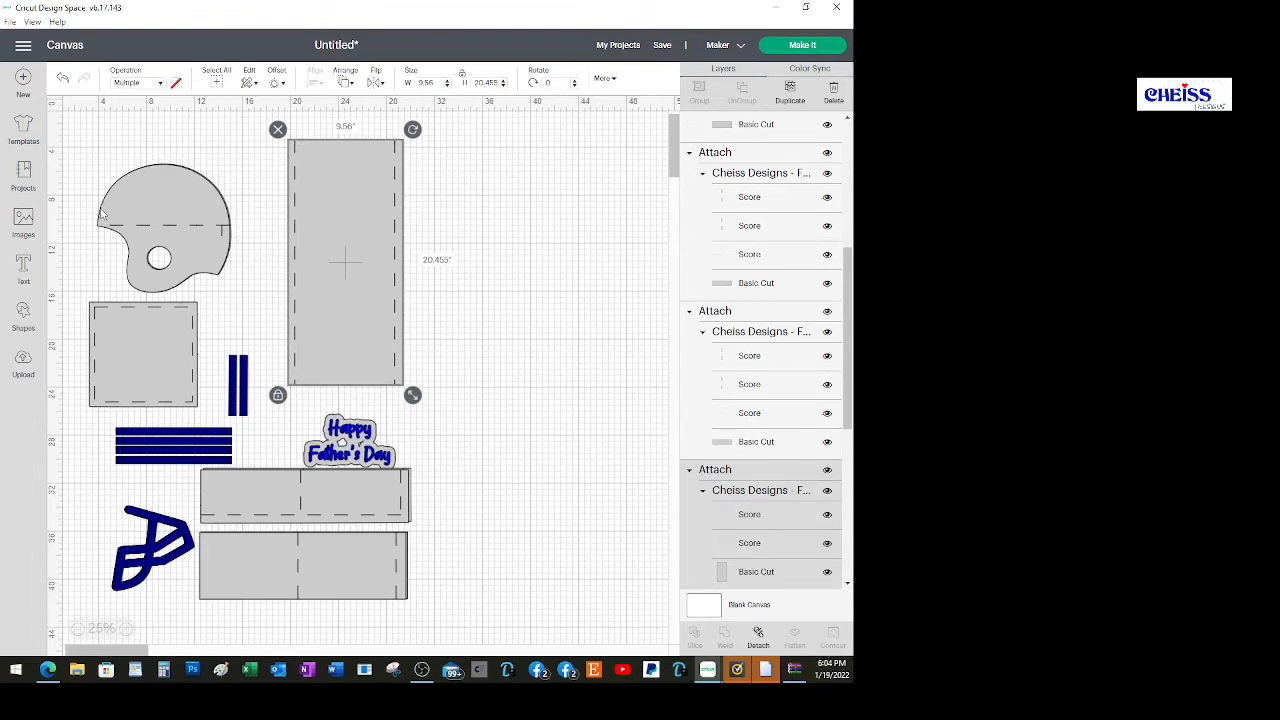
left_click(573, 303)
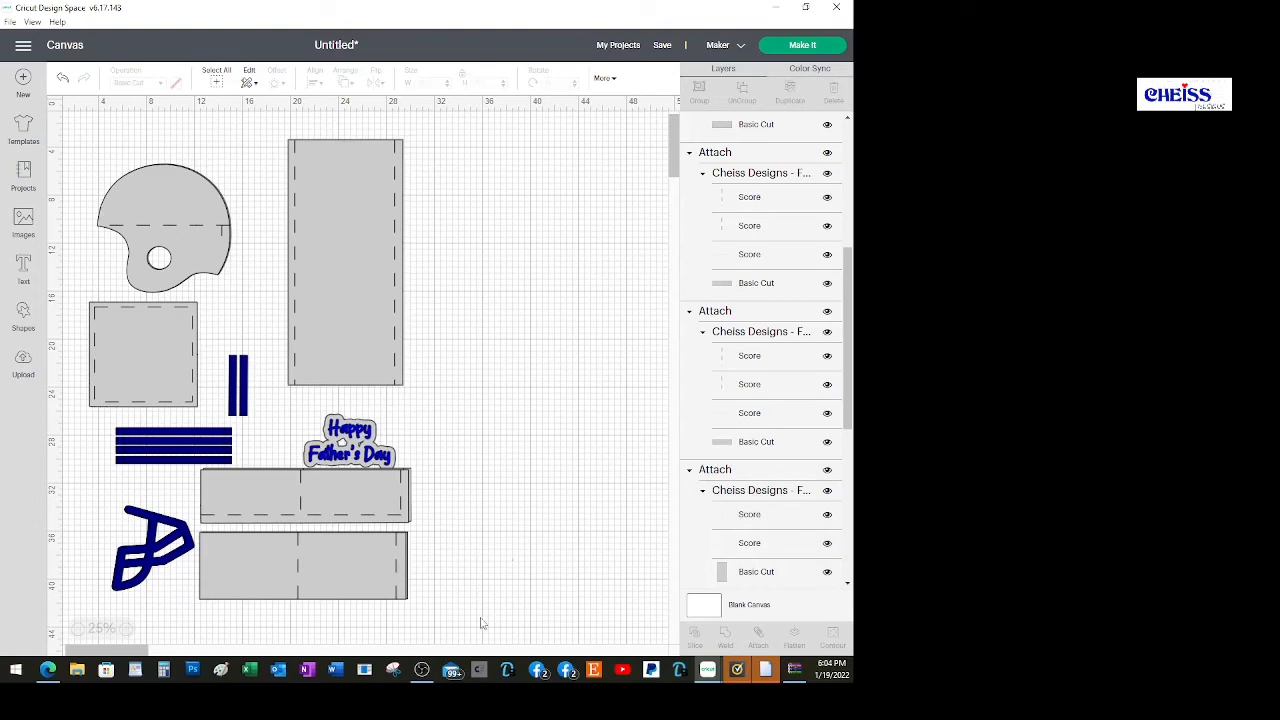
Scale all the pieces together down to about 18.8 inches wide, preview them on the cutting mats, and return to the canvas.
left_click_drag(481, 623, 74, 119)
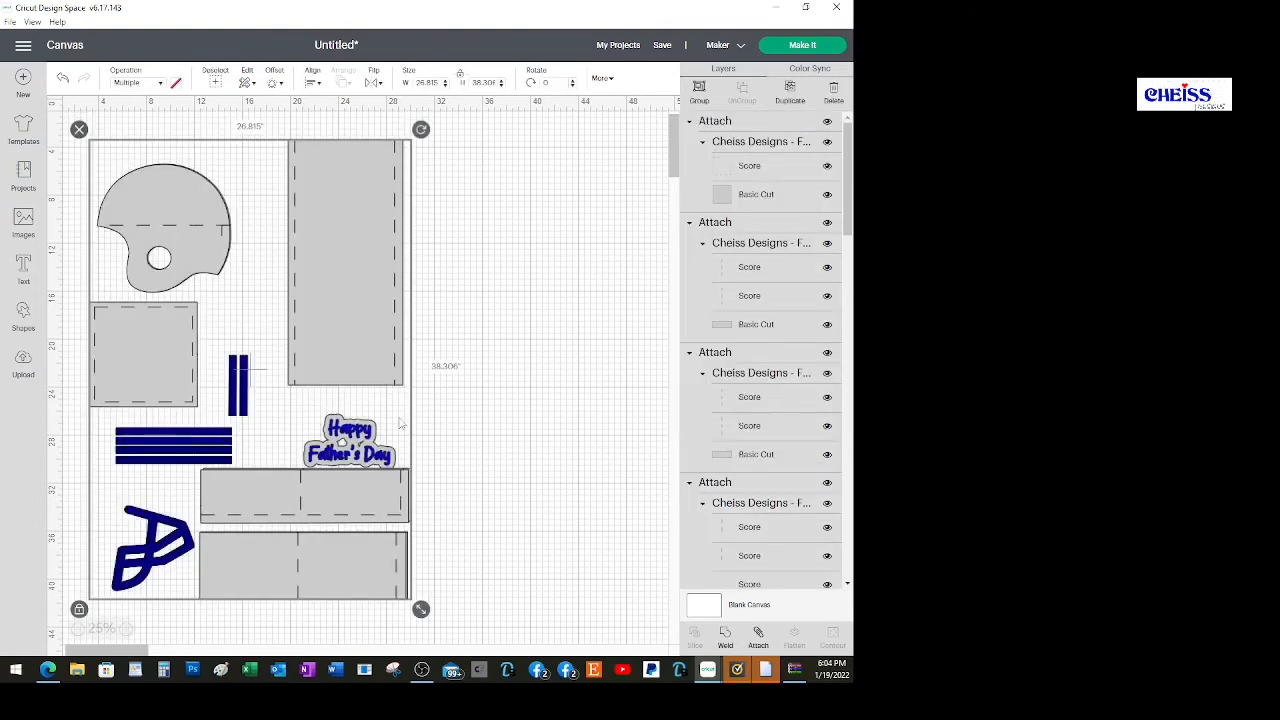
left_click_drag(421, 610, 324, 447)
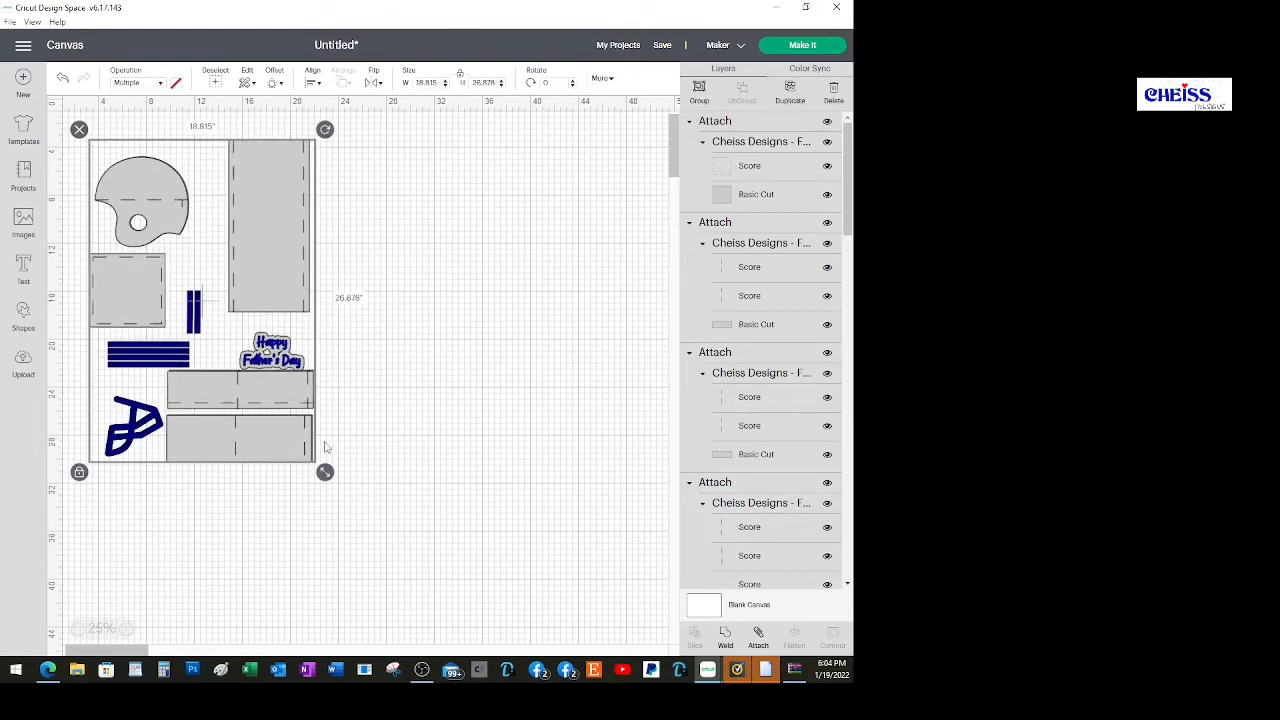
left_click(800, 48)
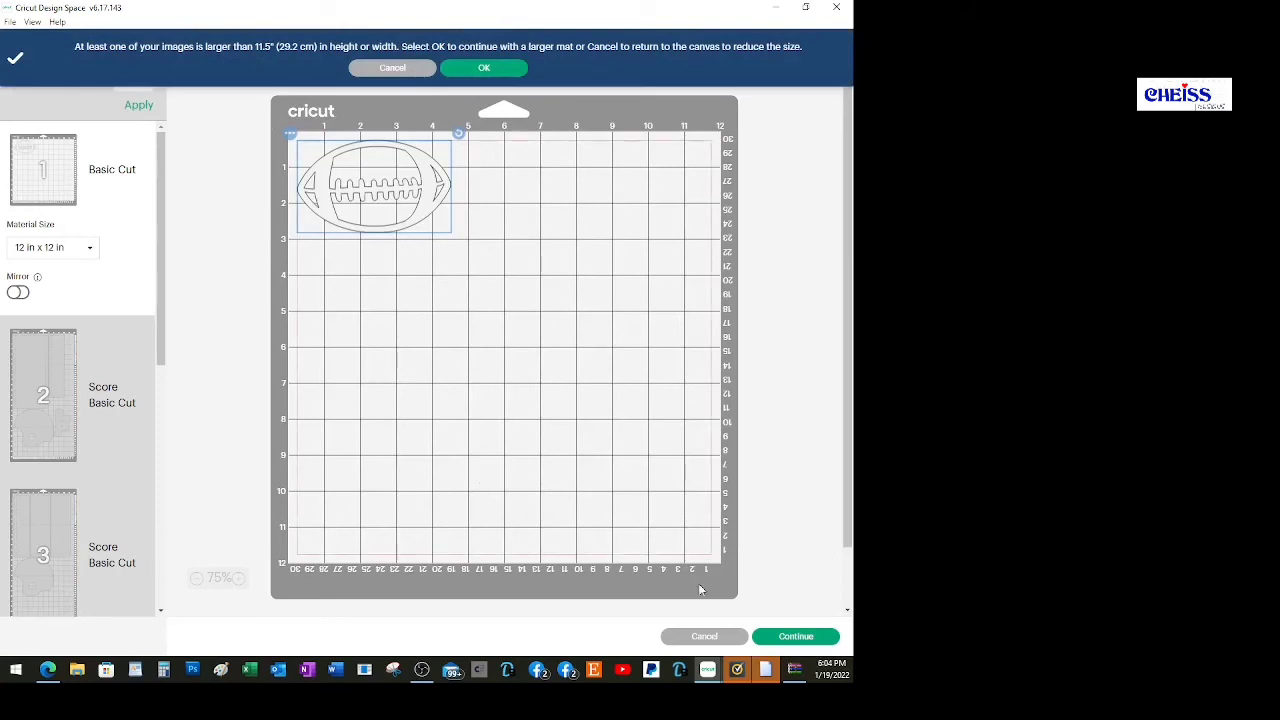
left_click(703, 637)
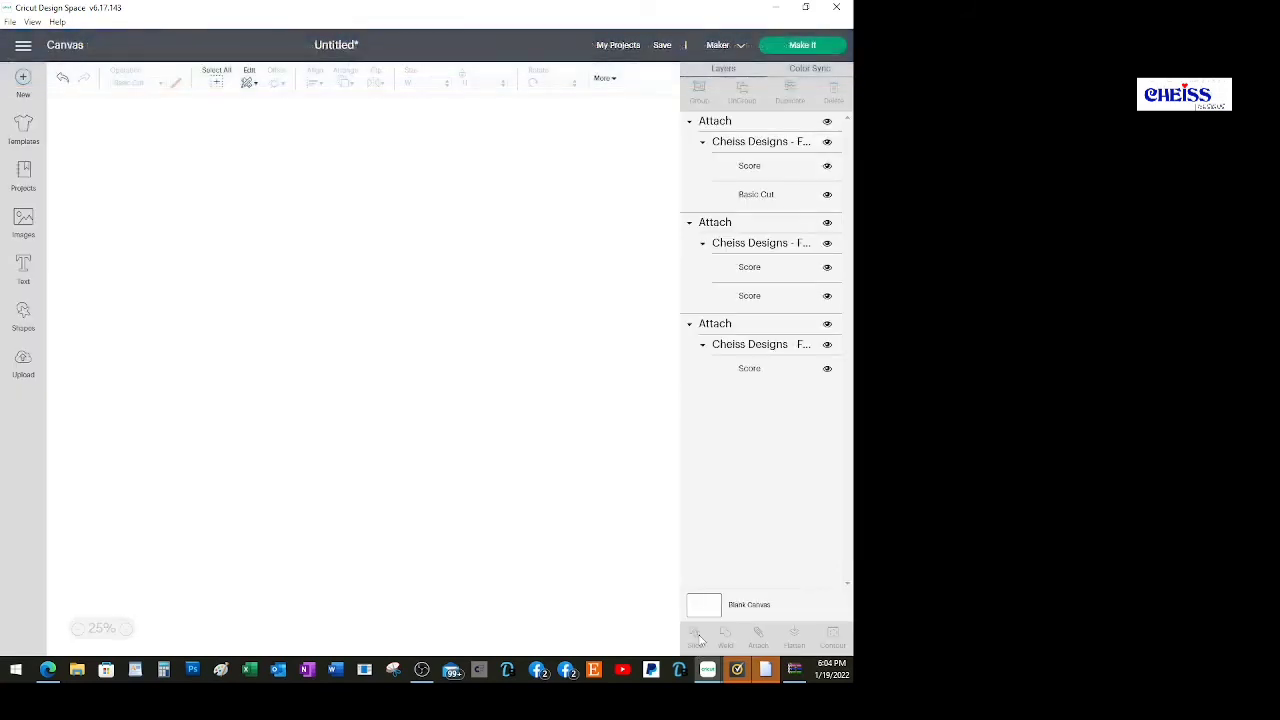
Set the width of all the pieces together to 12.482 inches with proportions locked.
left_click_drag(372, 487, 68, 108)
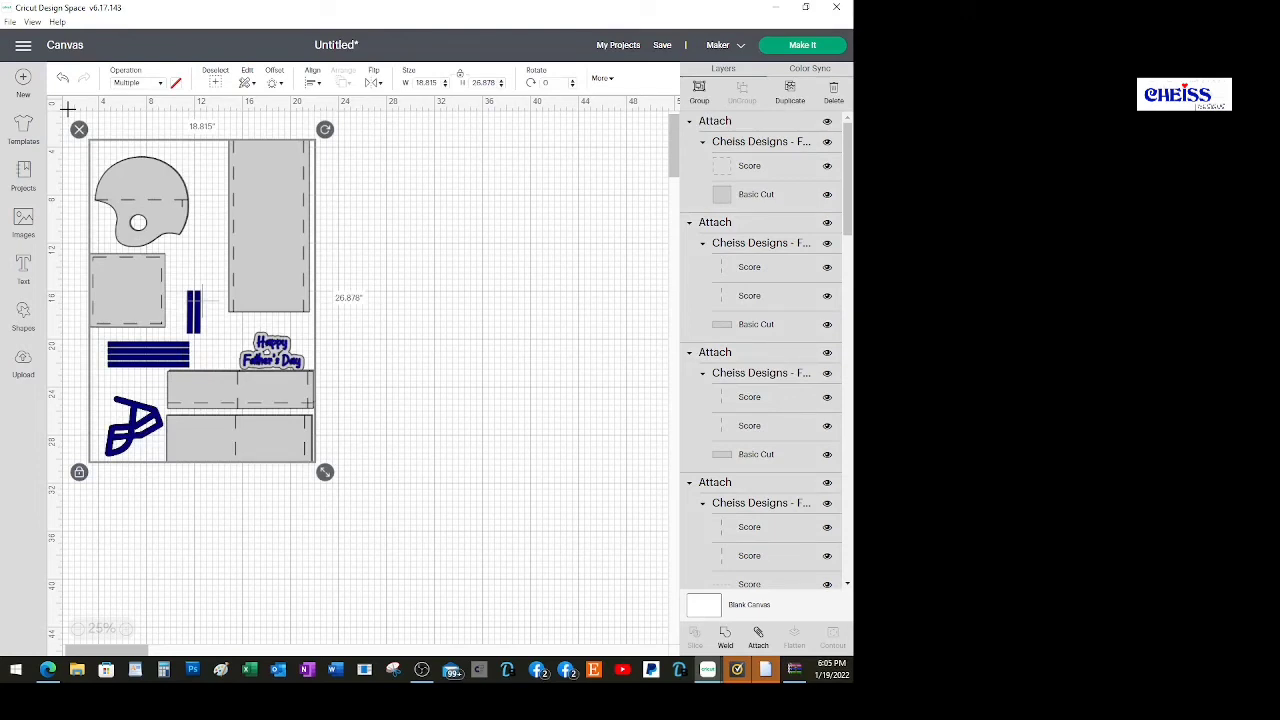
left_click(426, 82)
type("12.483")
key("Return")
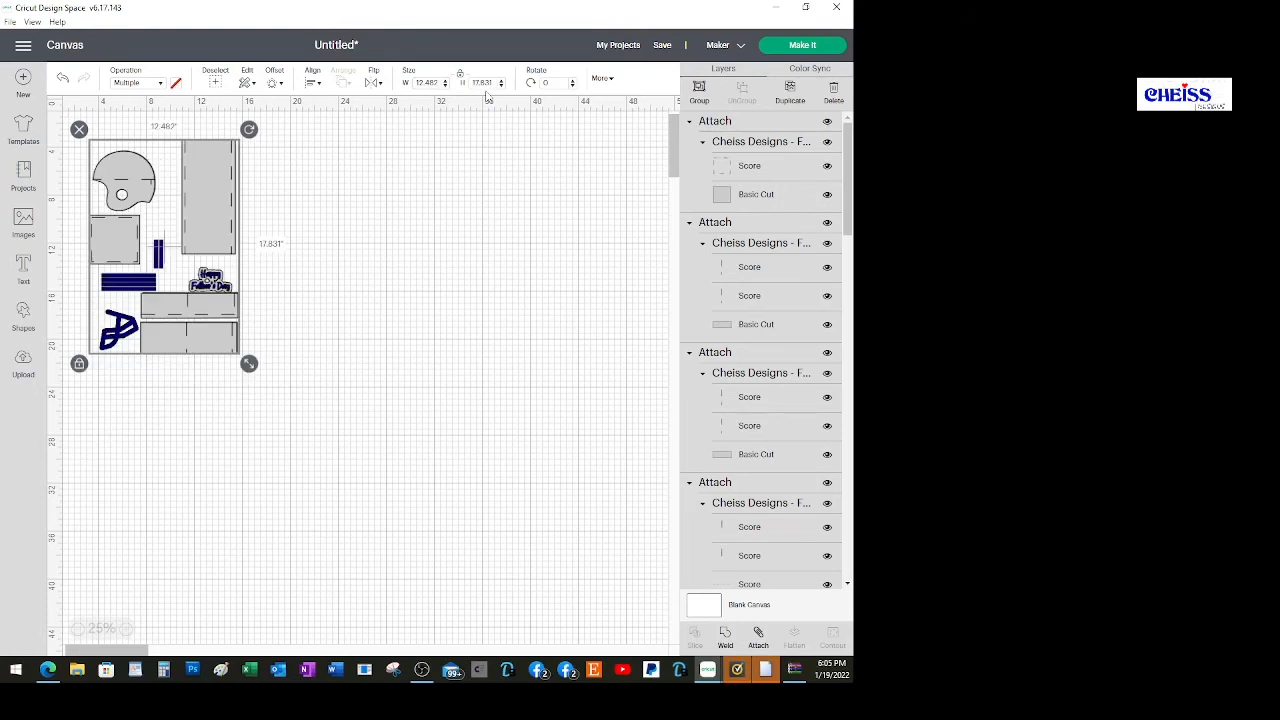
left_click(466, 392)
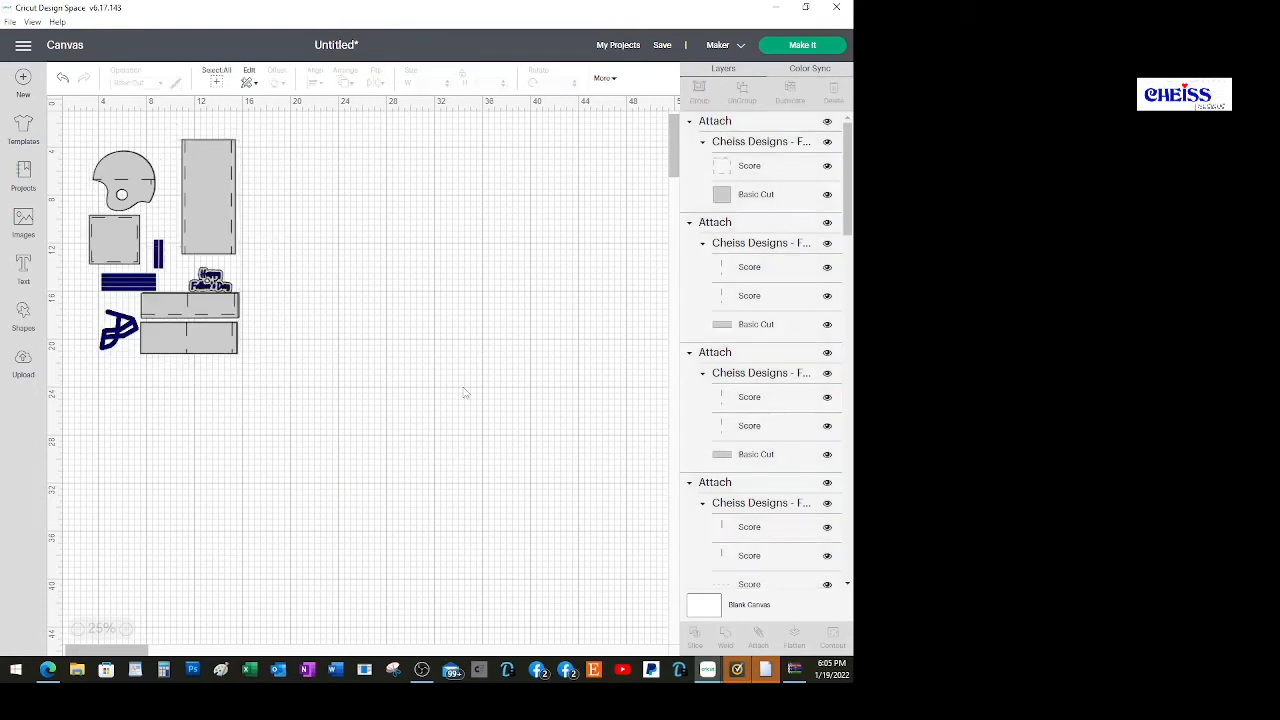
Preview the project on the cutting mats, examine the layout of mat 2, and return to the canvas.
left_click(803, 48)
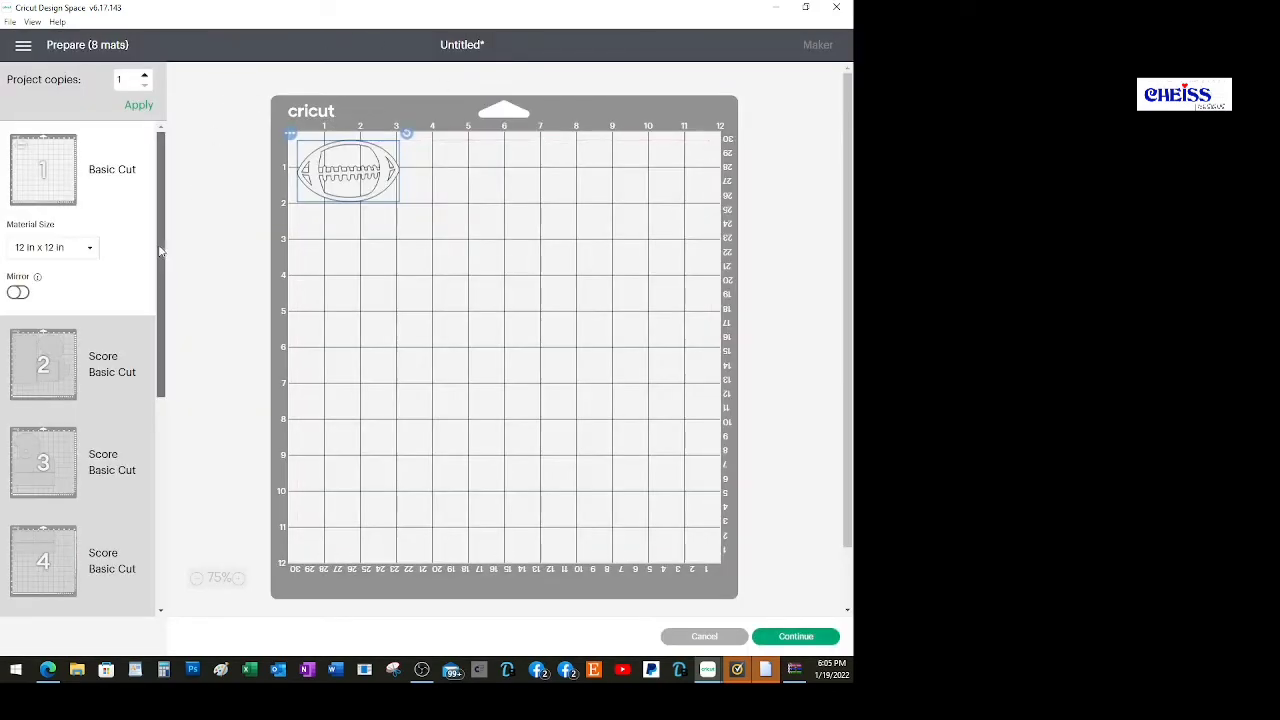
scroll(40, 260, "down", 1)
left_click(30, 262)
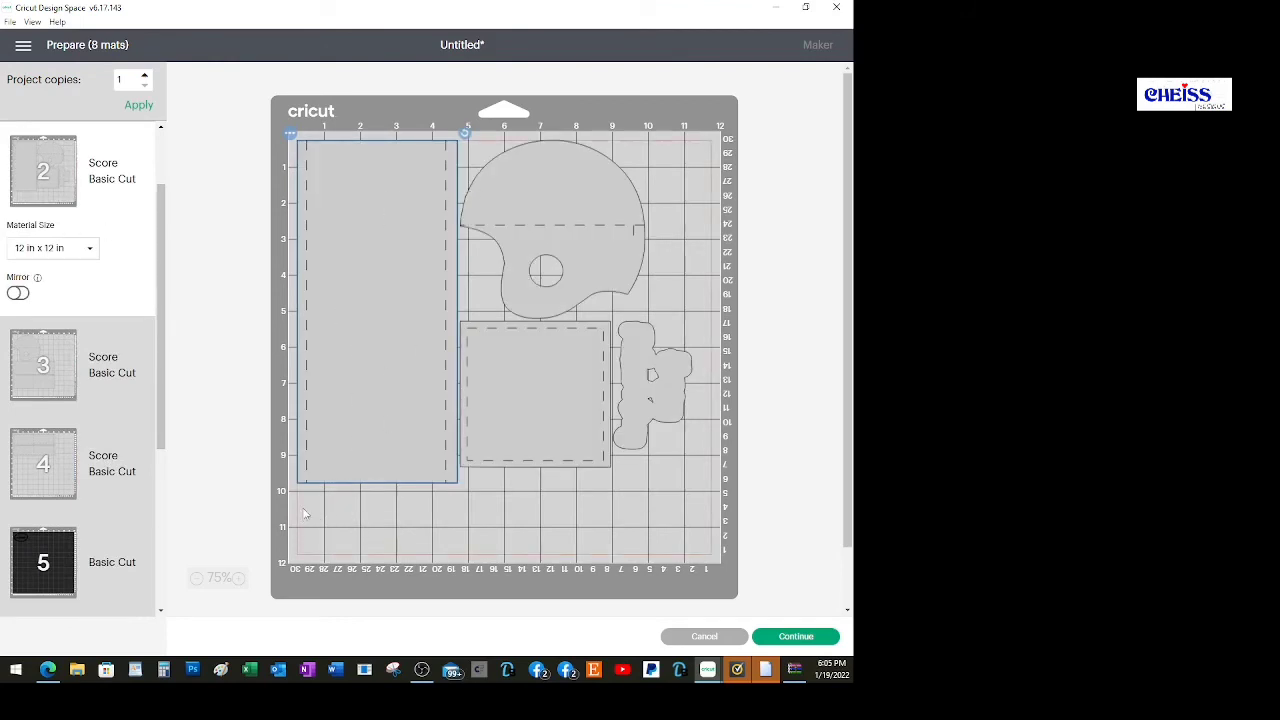
left_click(688, 636)
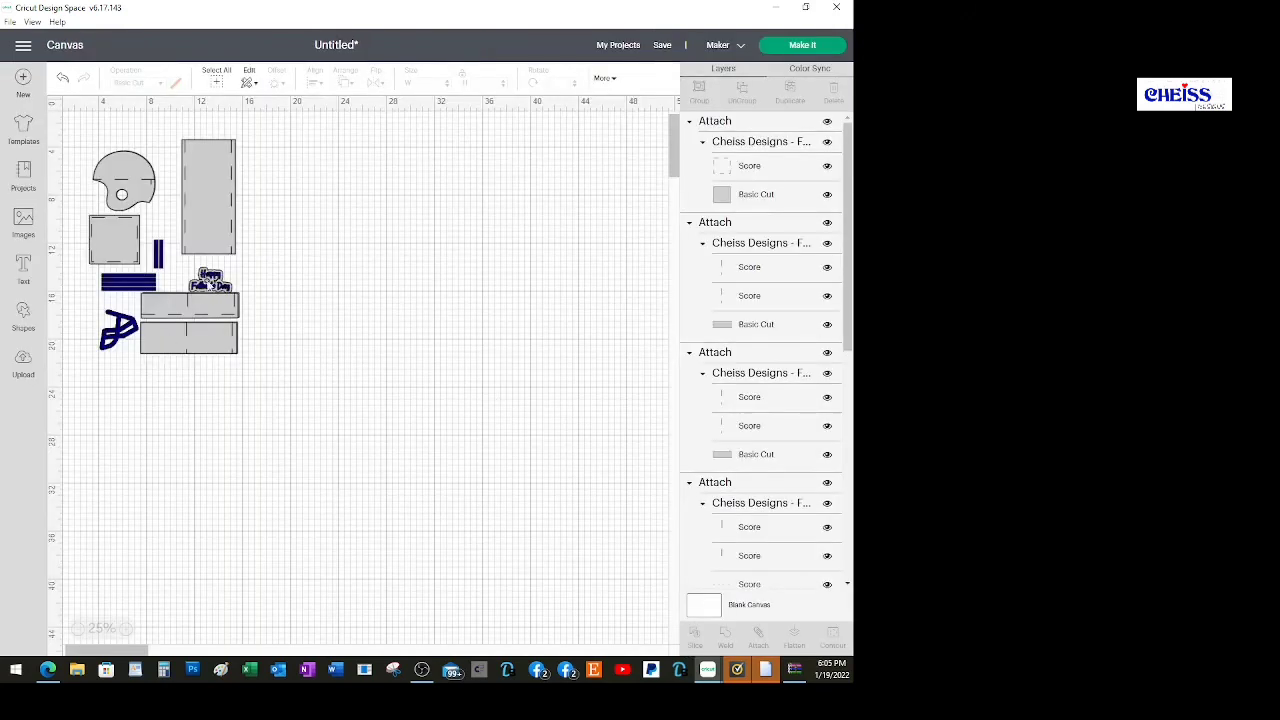
Check the tall panel's size and set the width of all the pieces together to 15.478 inches with proportions locked.
left_click(234, 183)
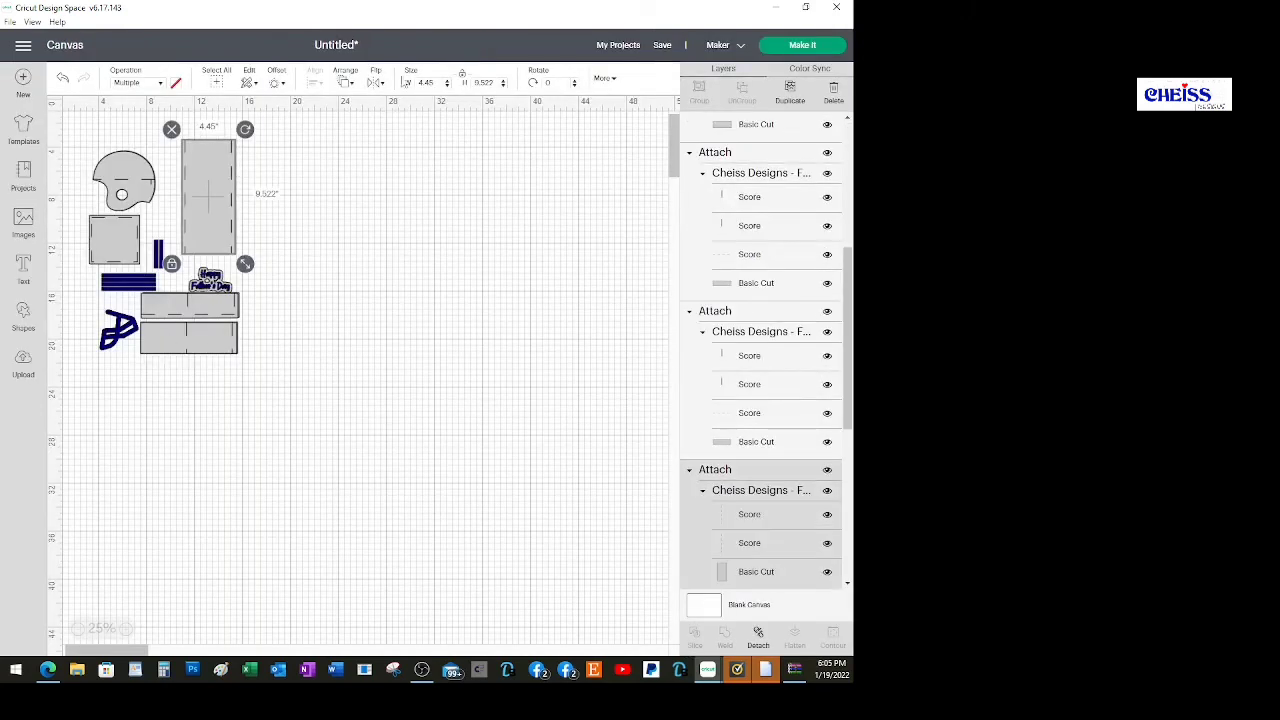
left_click(249, 443)
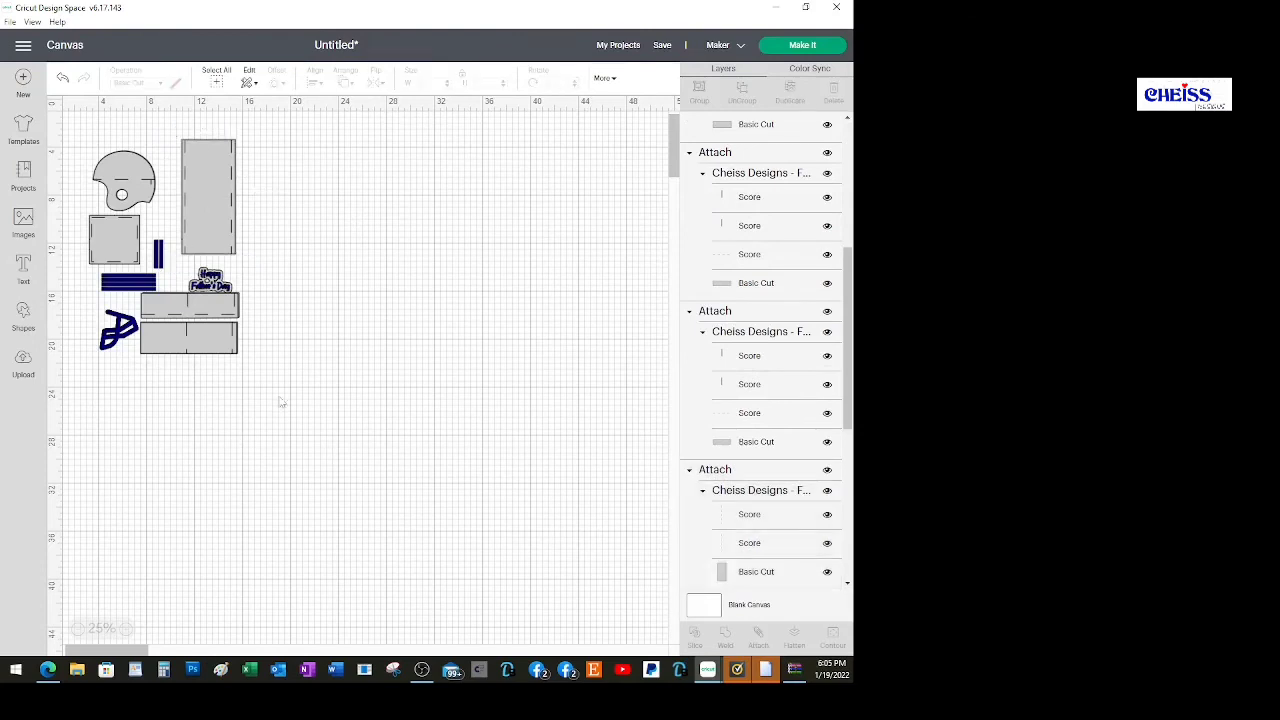
left_click_drag(294, 372, 58, 104)
left_click(425, 82)
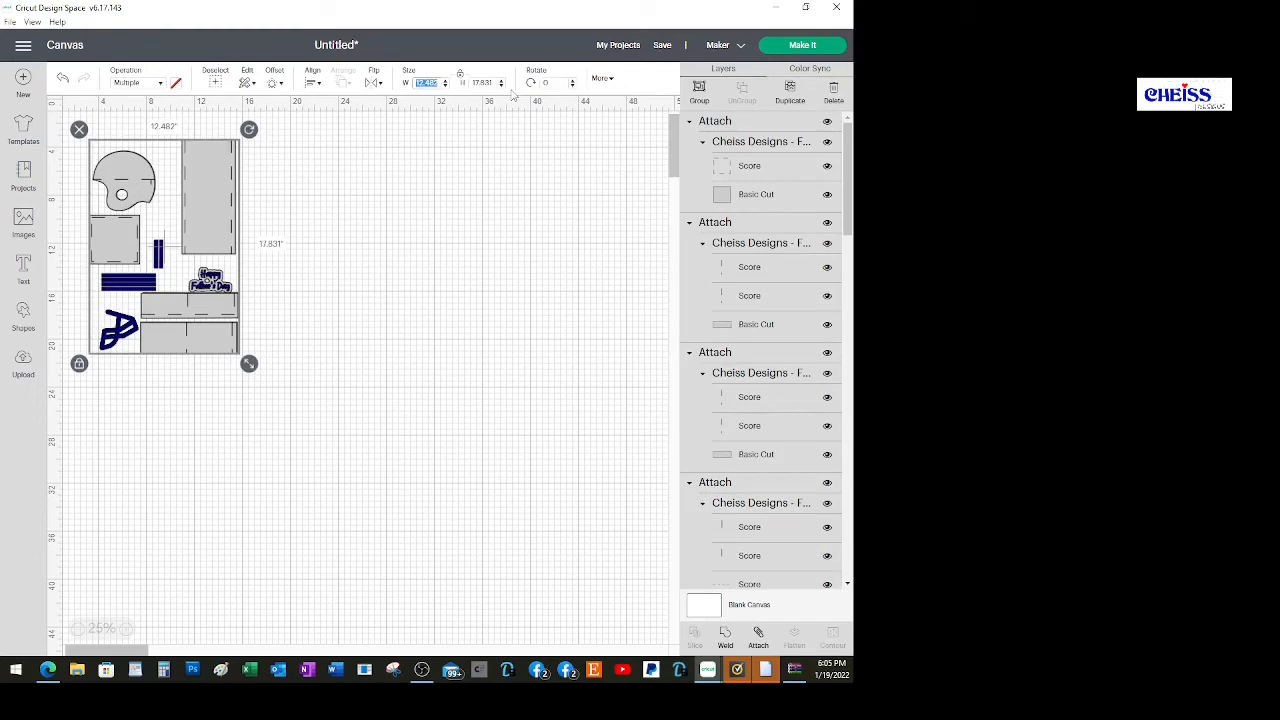
type("15.478")
key("Return")
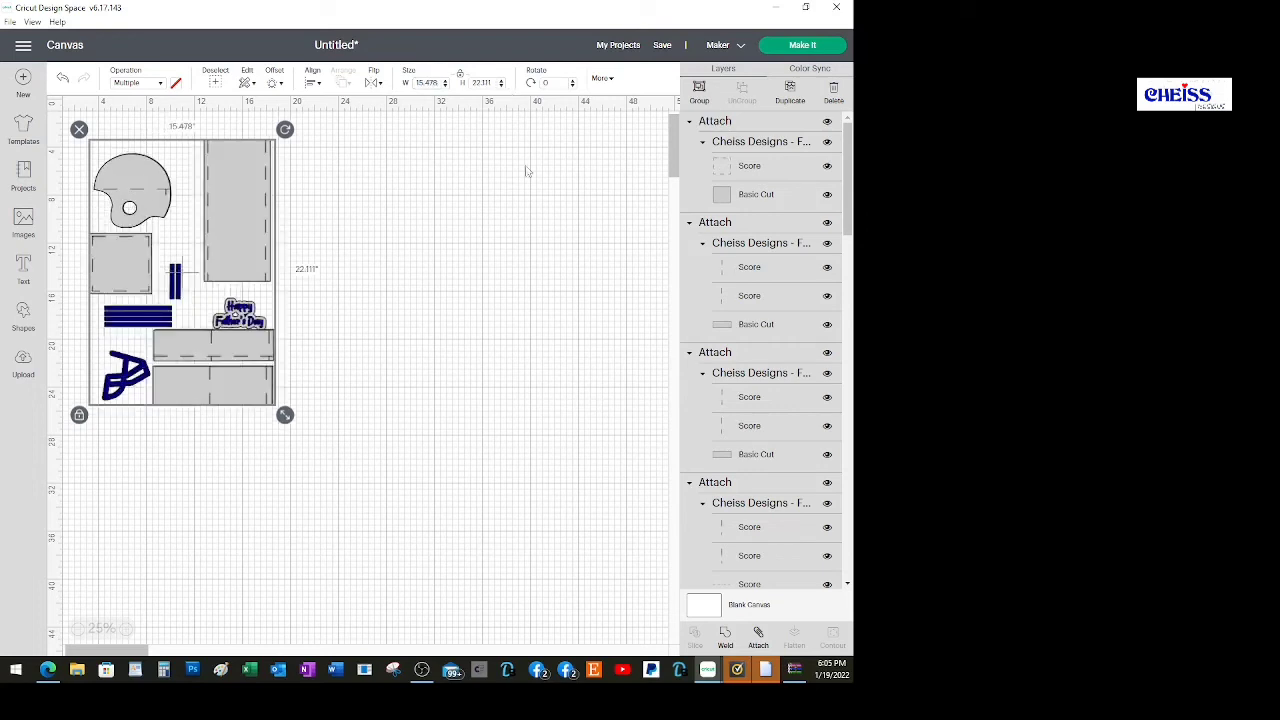
left_click(358, 394)
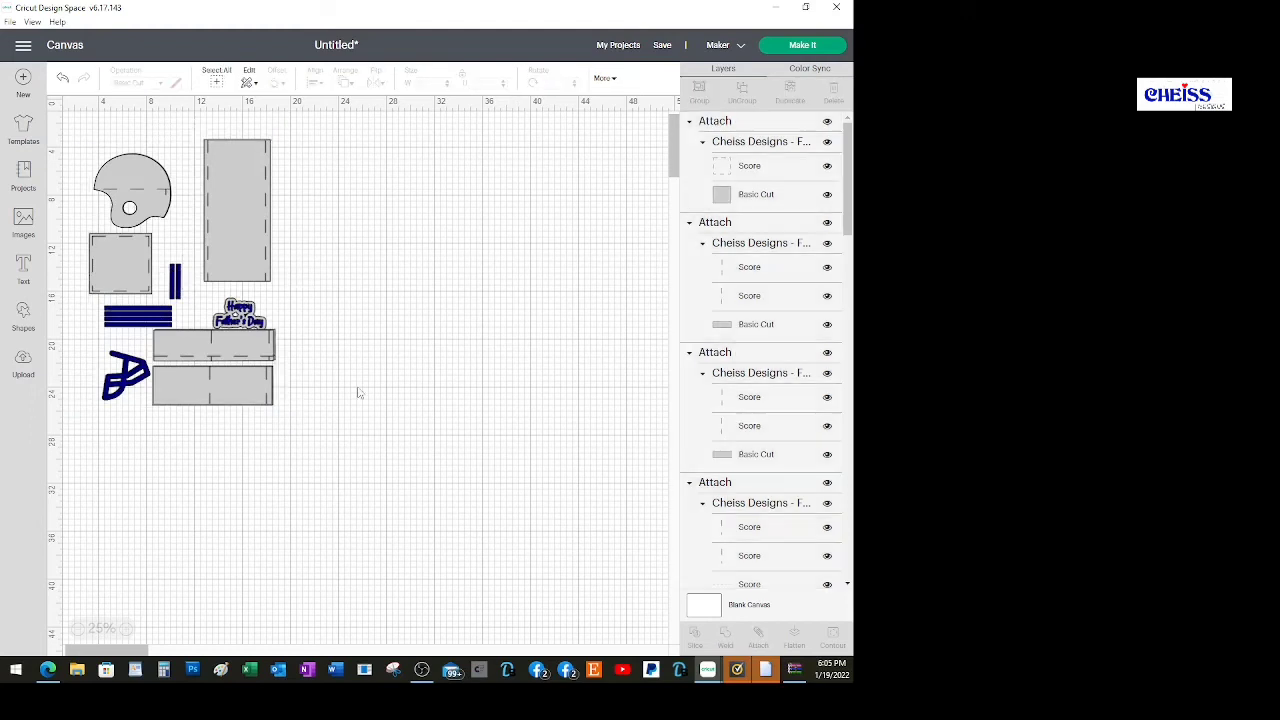
Preview the project on the mats, decline the larger mat, and check the tall panel's size on the canvas.
left_click(808, 43)
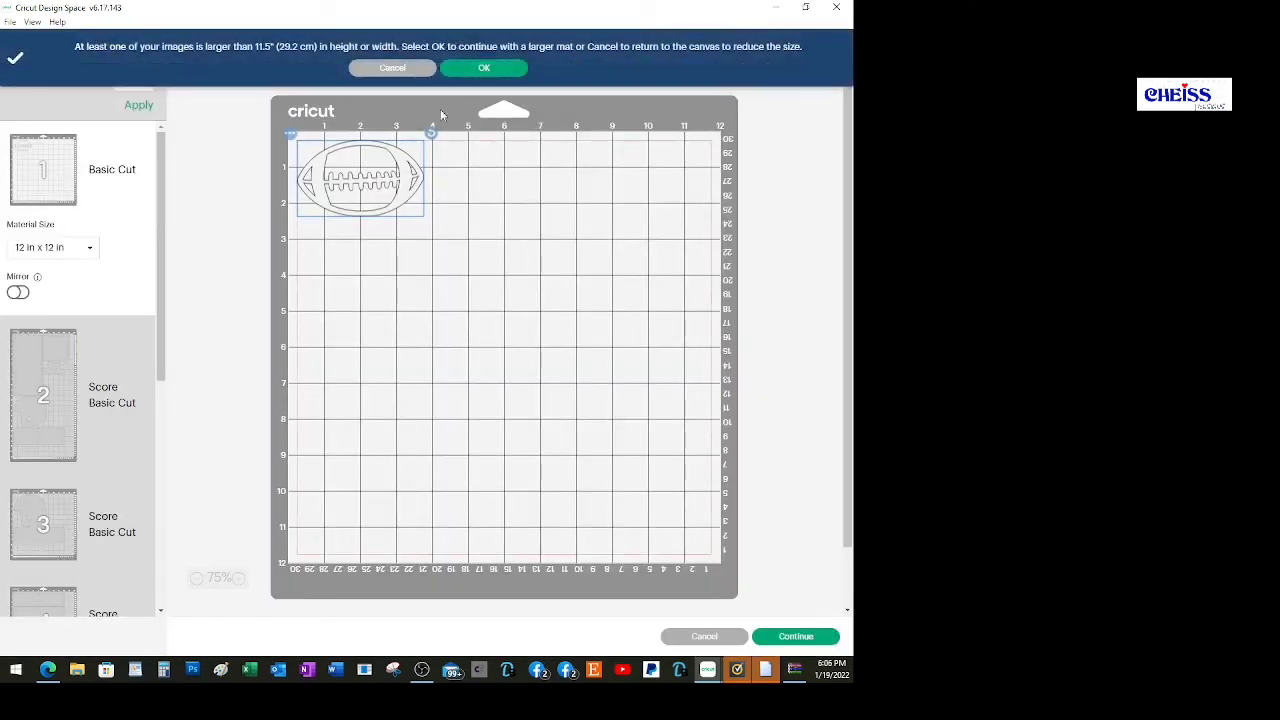
left_click(390, 69)
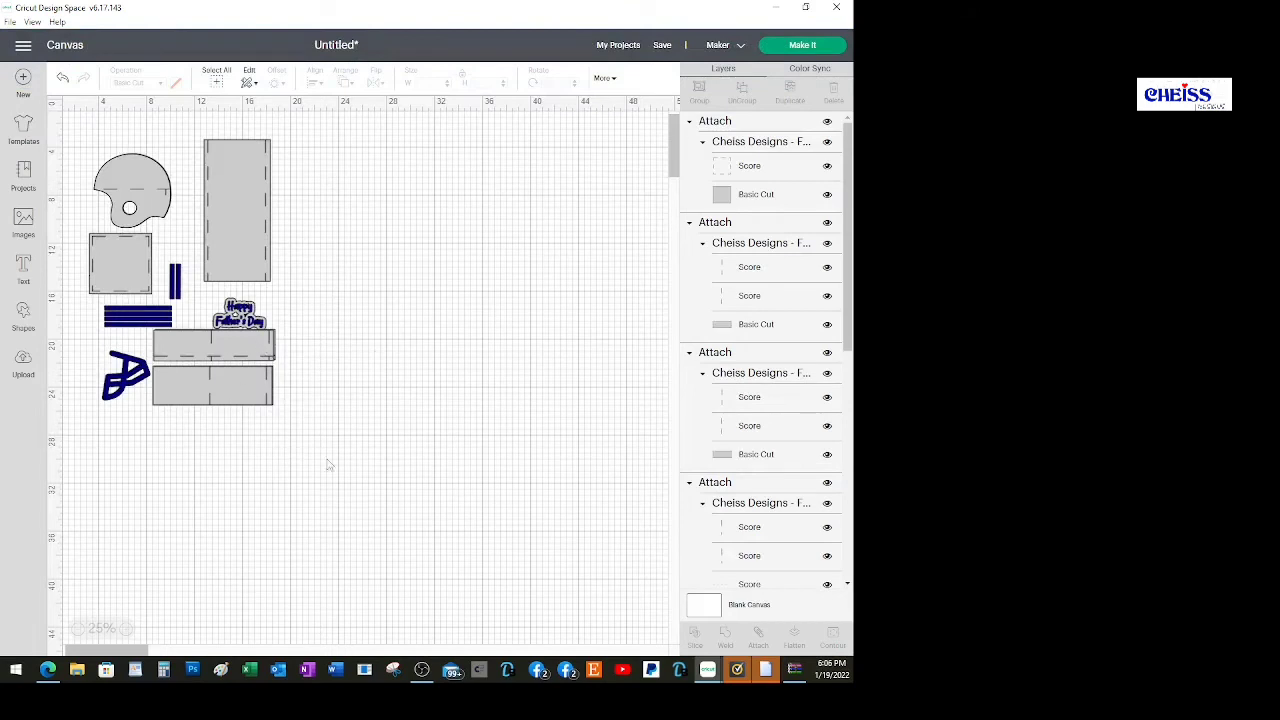
left_click(255, 212)
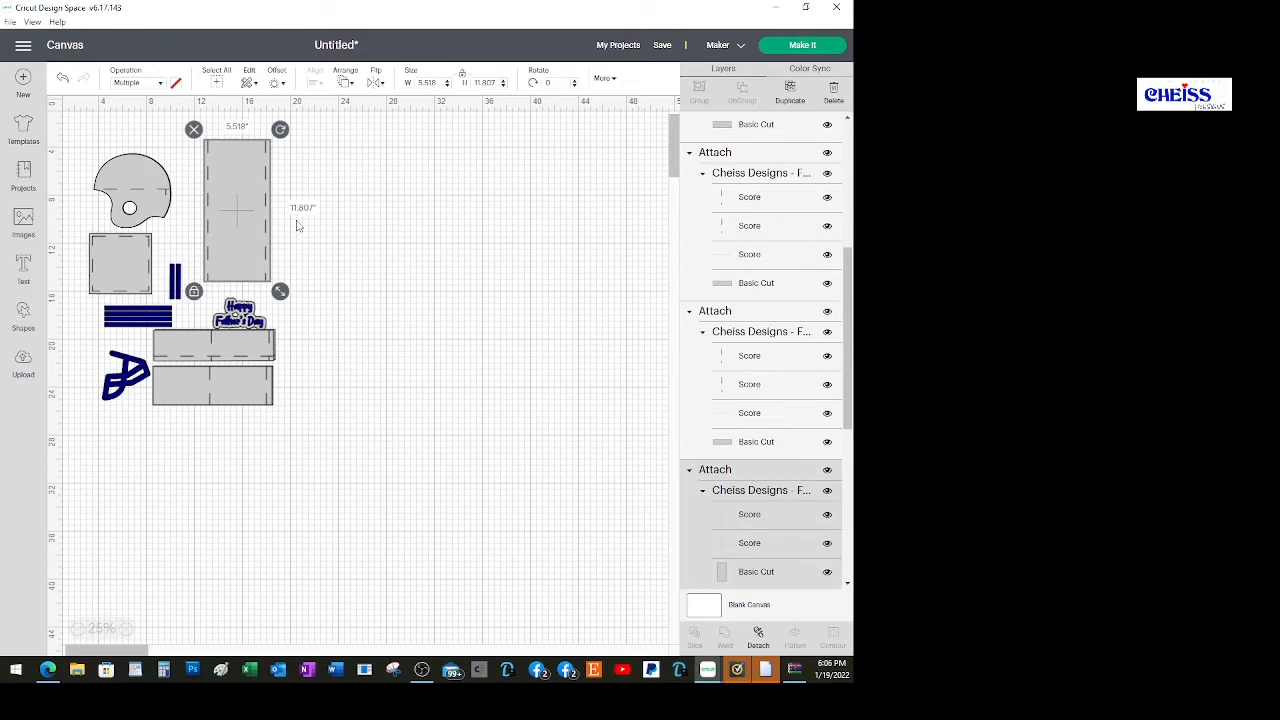
left_click(317, 420)
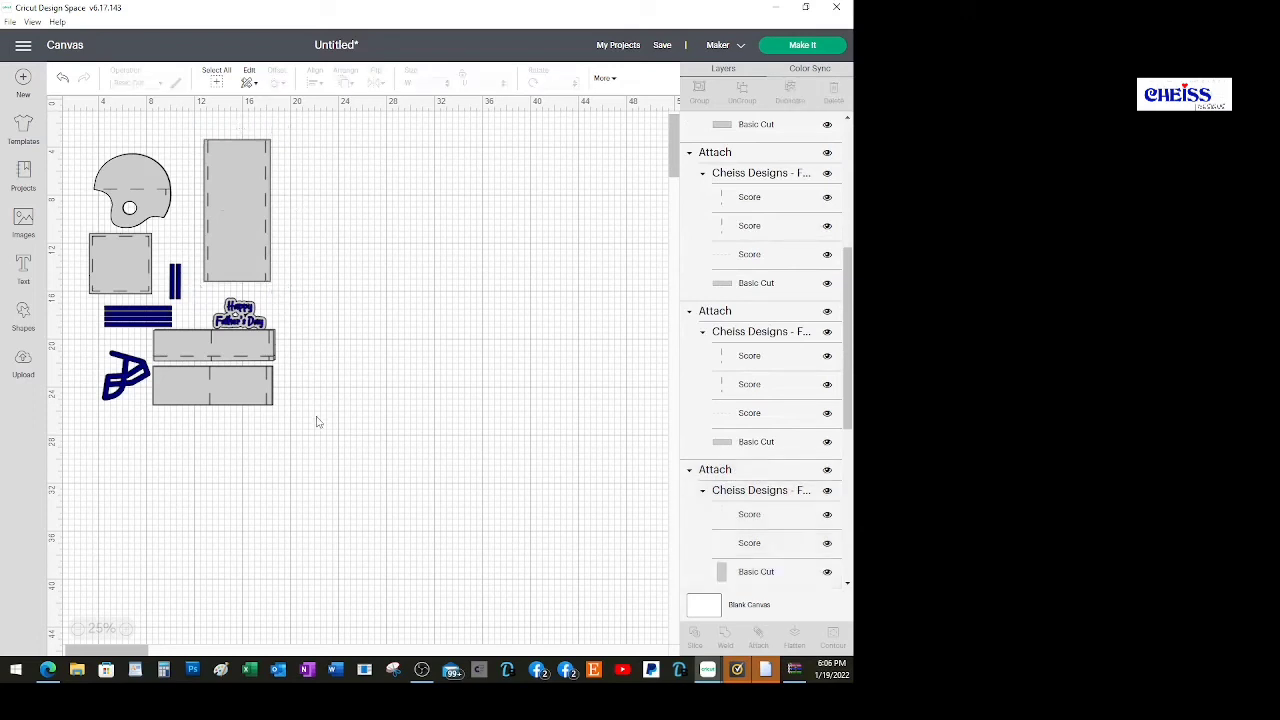
Scale all the pieces together down slightly, keeping their proportions, and preview the project on the cutting mats.
left_click_drag(338, 428, 72, 114)
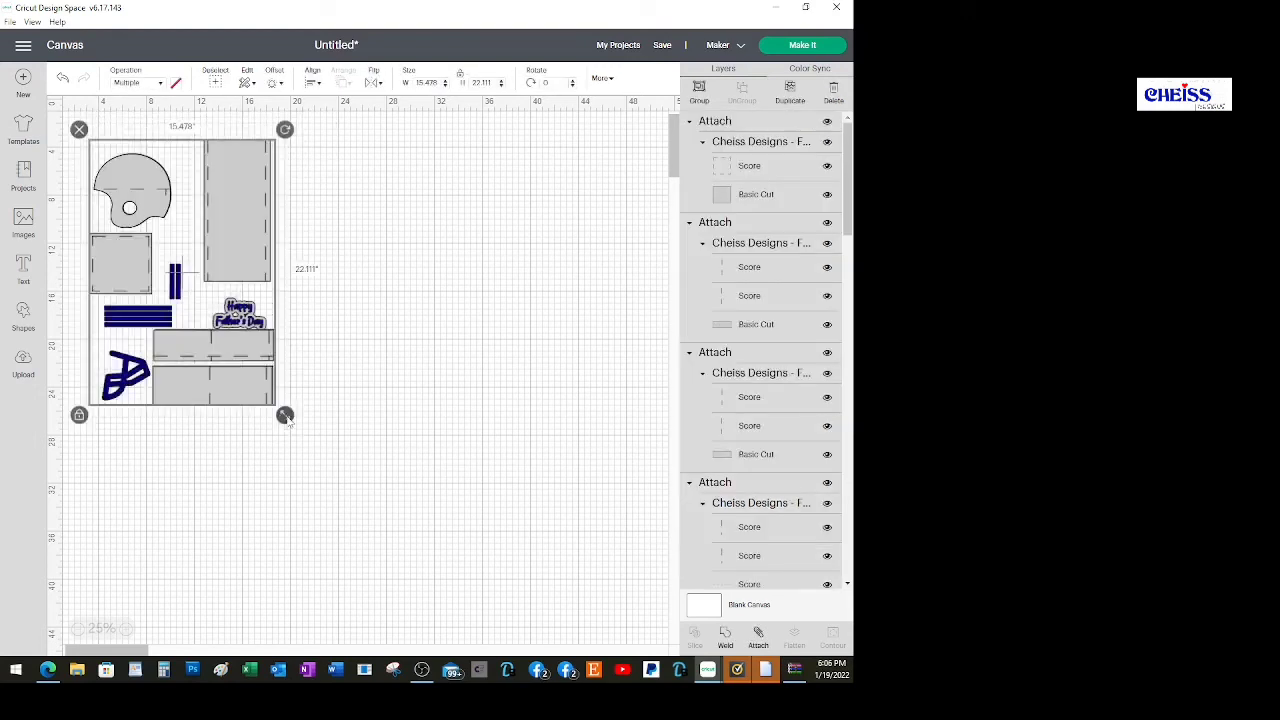
left_click_drag(285, 415, 275, 402)
left_click(465, 390)
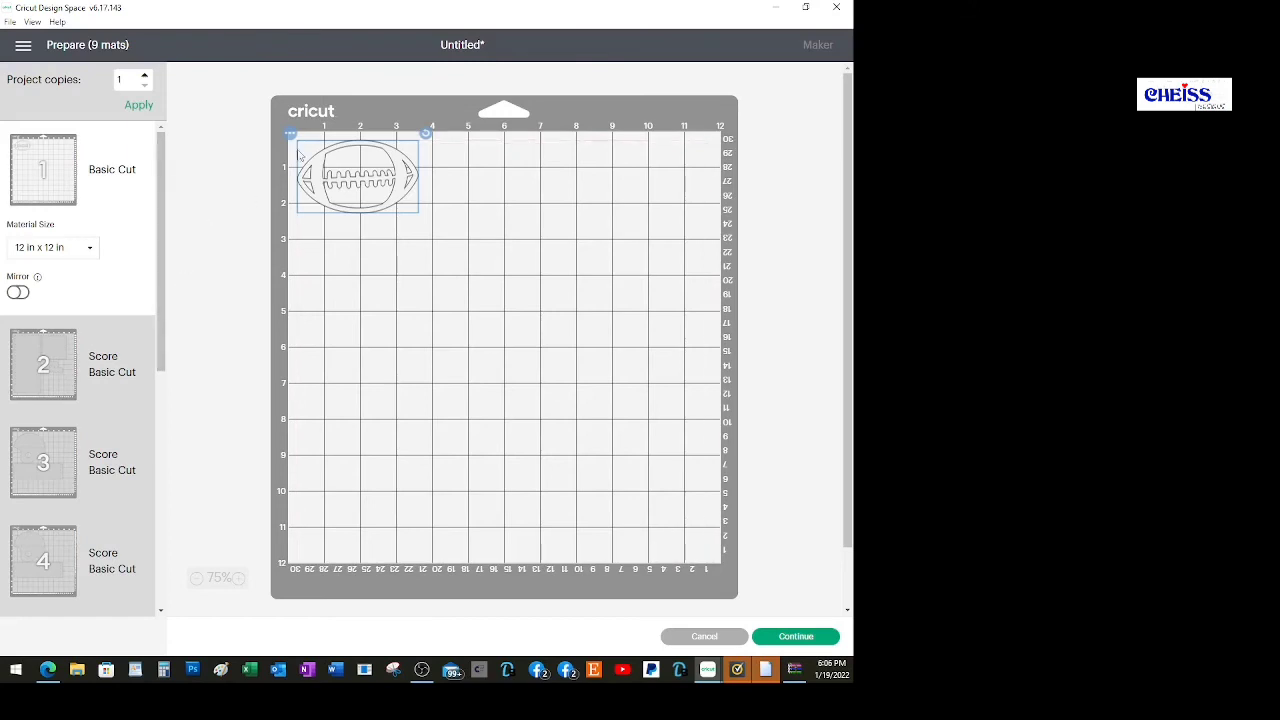
Examine the layout of mat 2, then check the overall size of all the pieces together on the canvas.
left_click(39, 372)
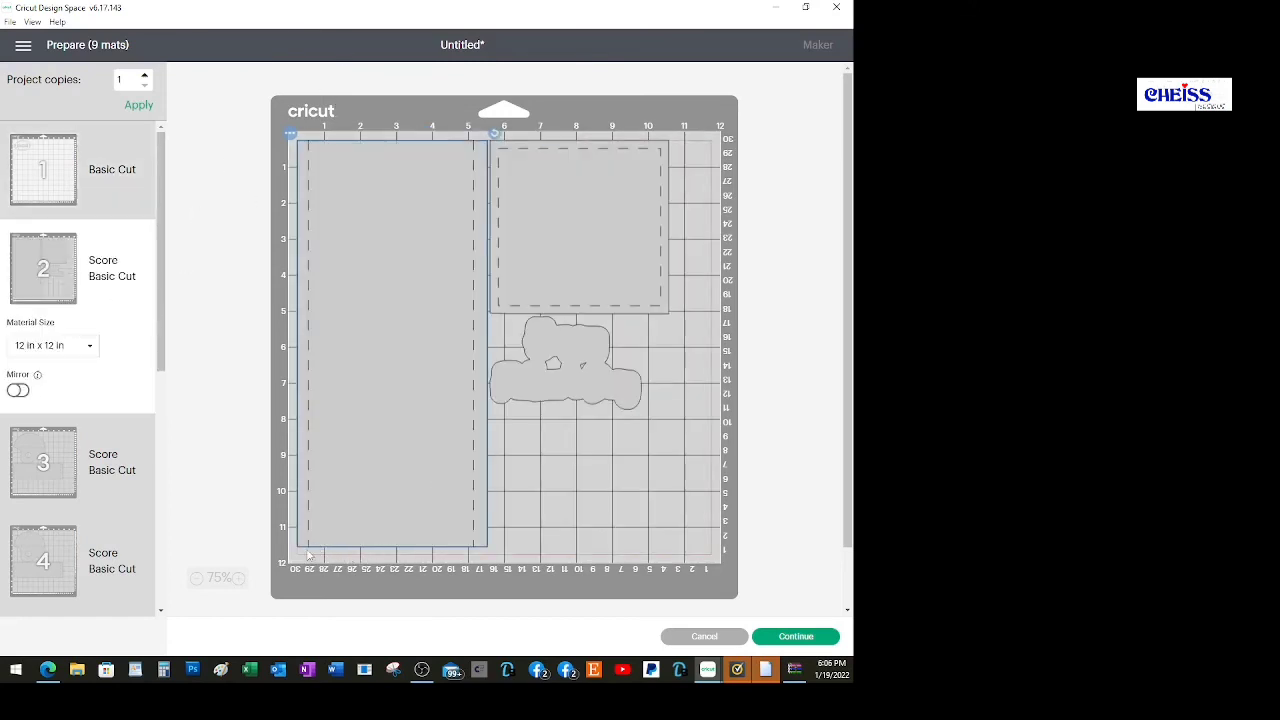
left_click(705, 637)
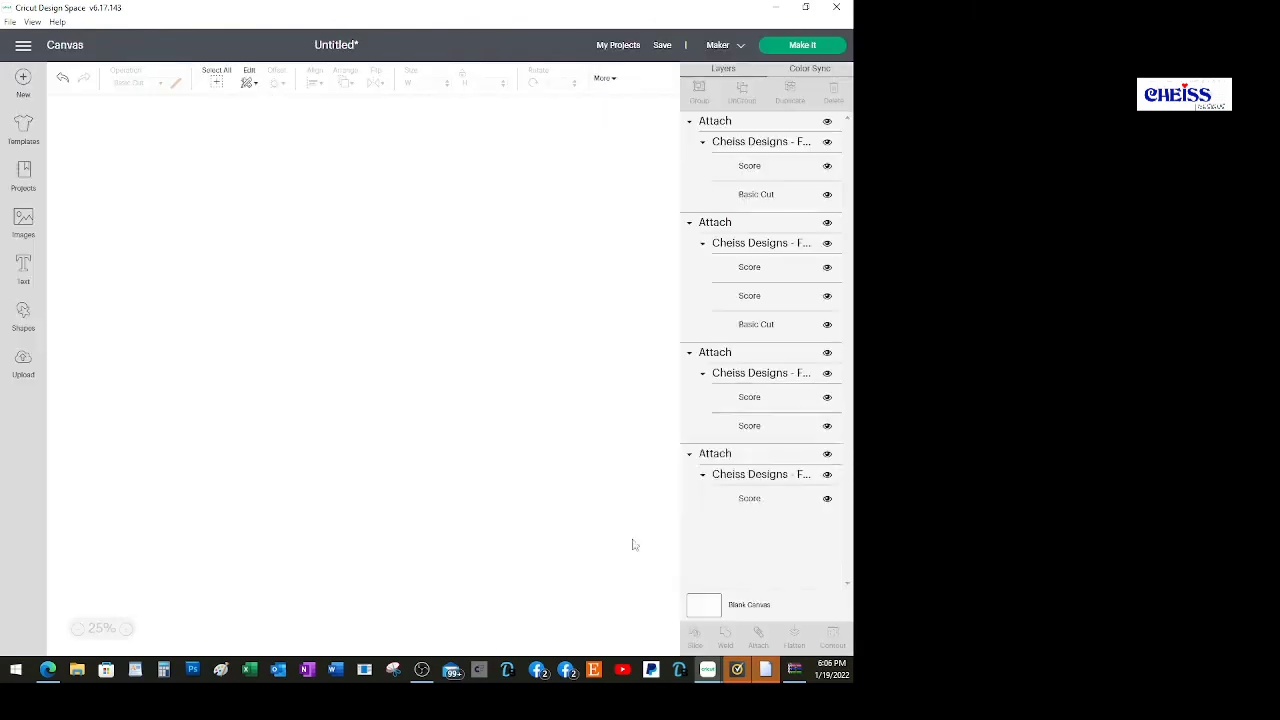
left_click_drag(296, 424, 72, 98)
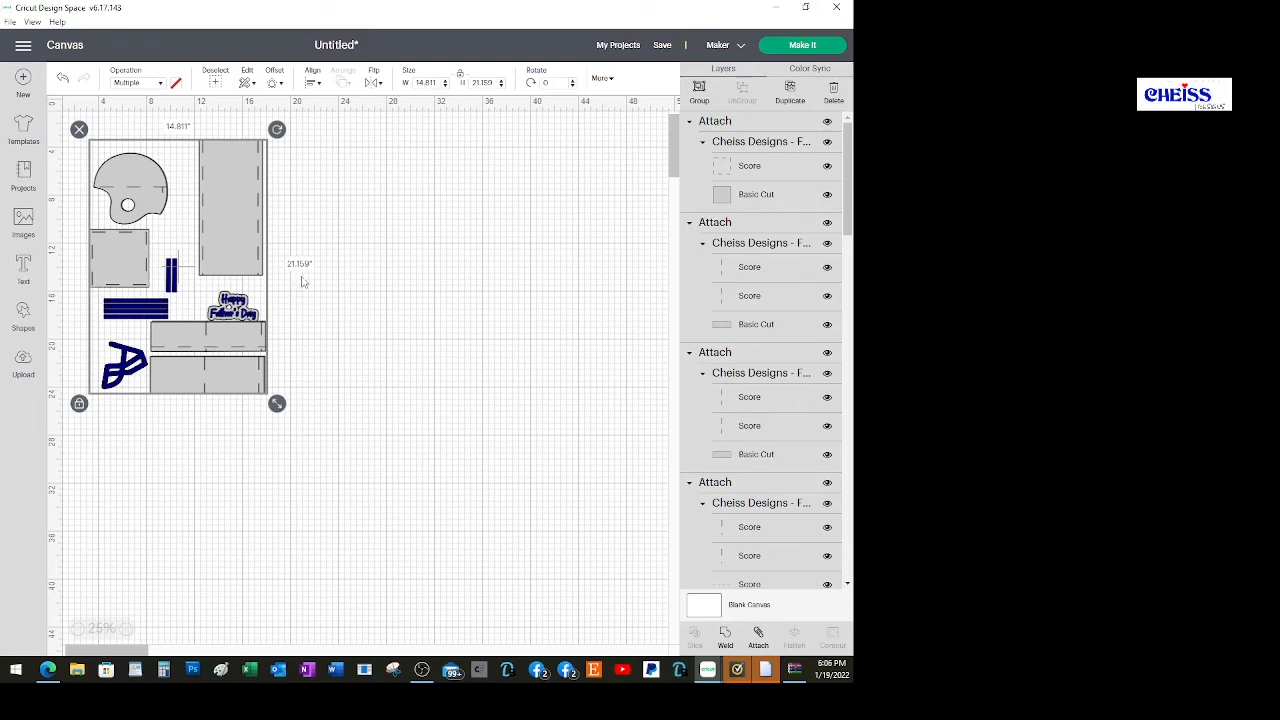
left_click(467, 331)
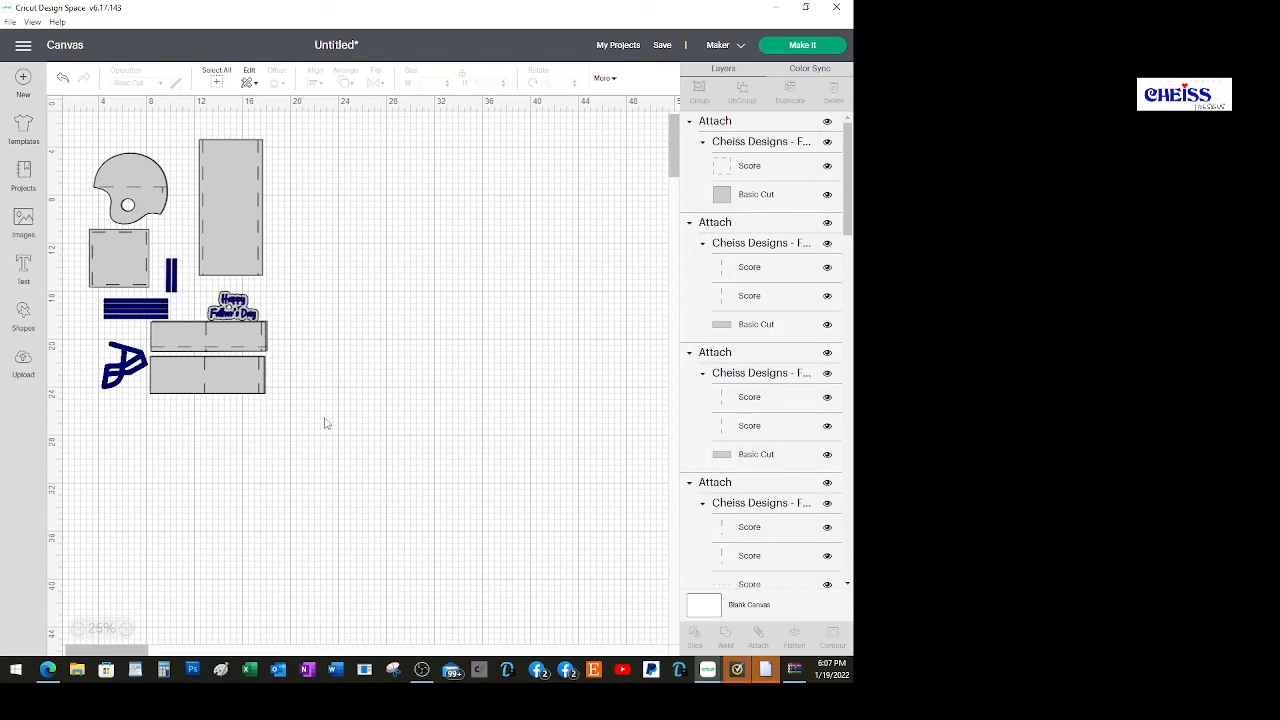
Check the tall panel's size on its own and recheck the size of all the pieces together.
left_click(244, 230)
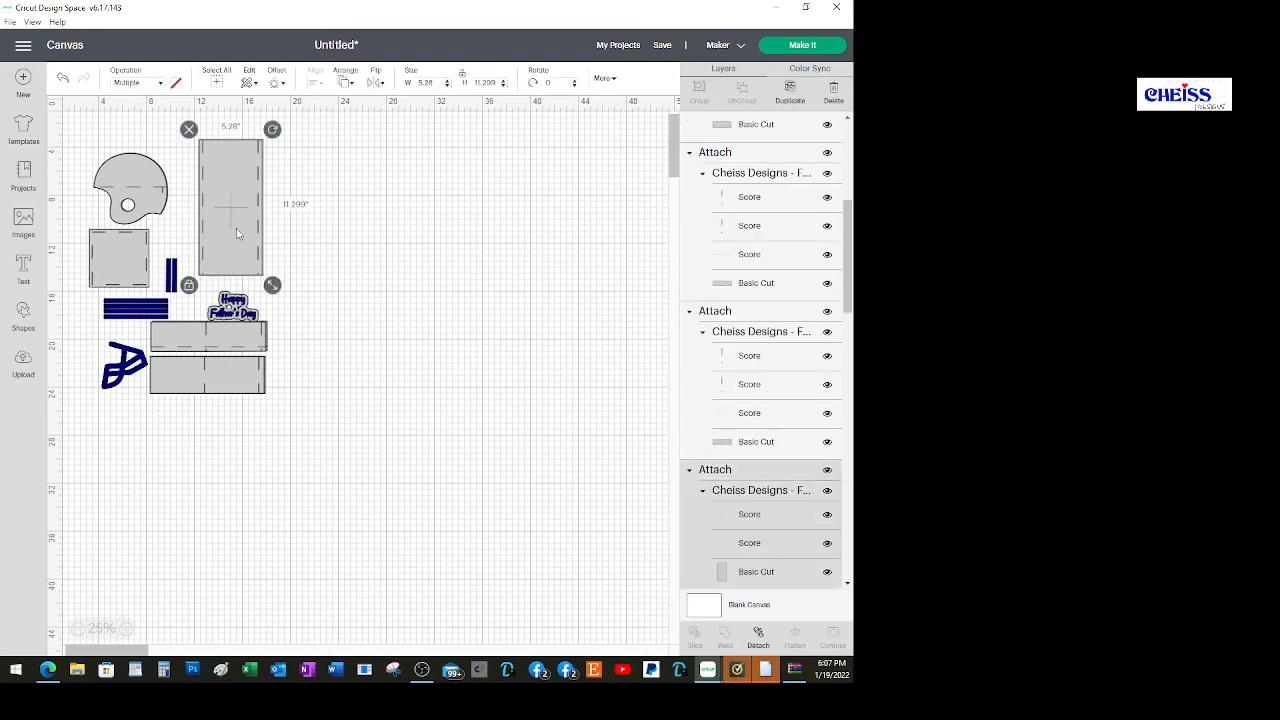
left_click(424, 328)
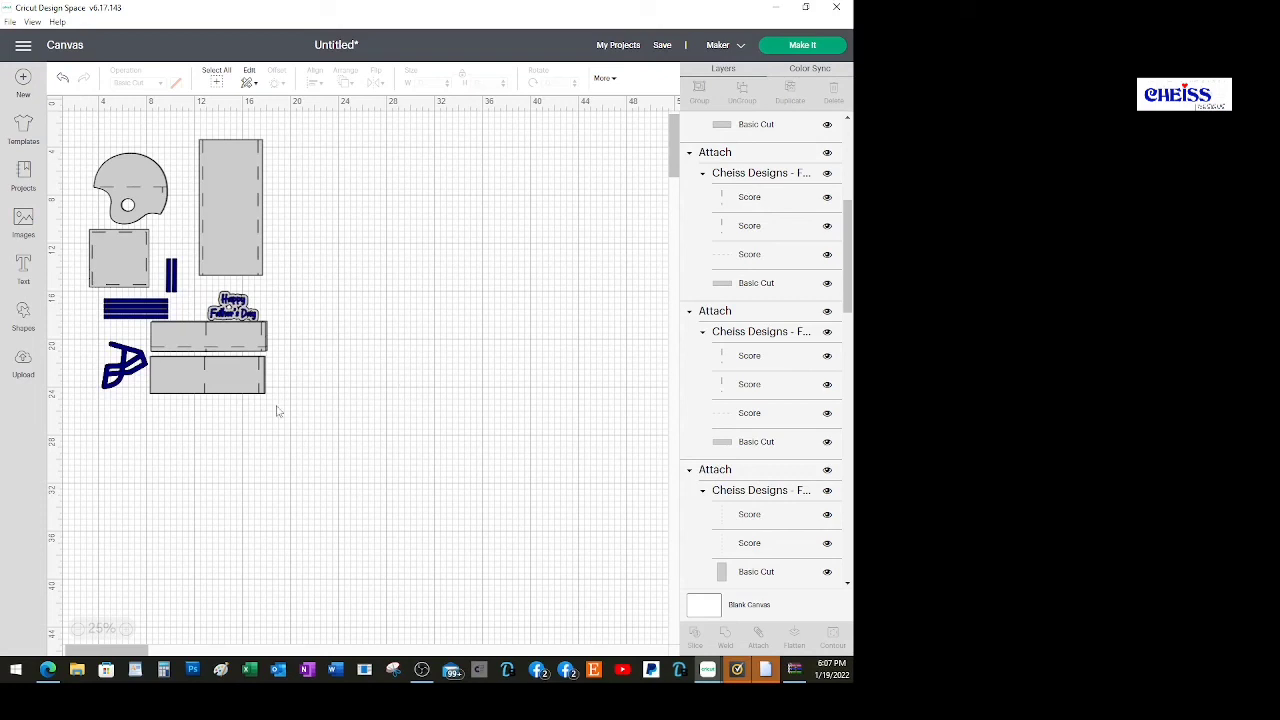
left_click_drag(318, 416, 66, 119)
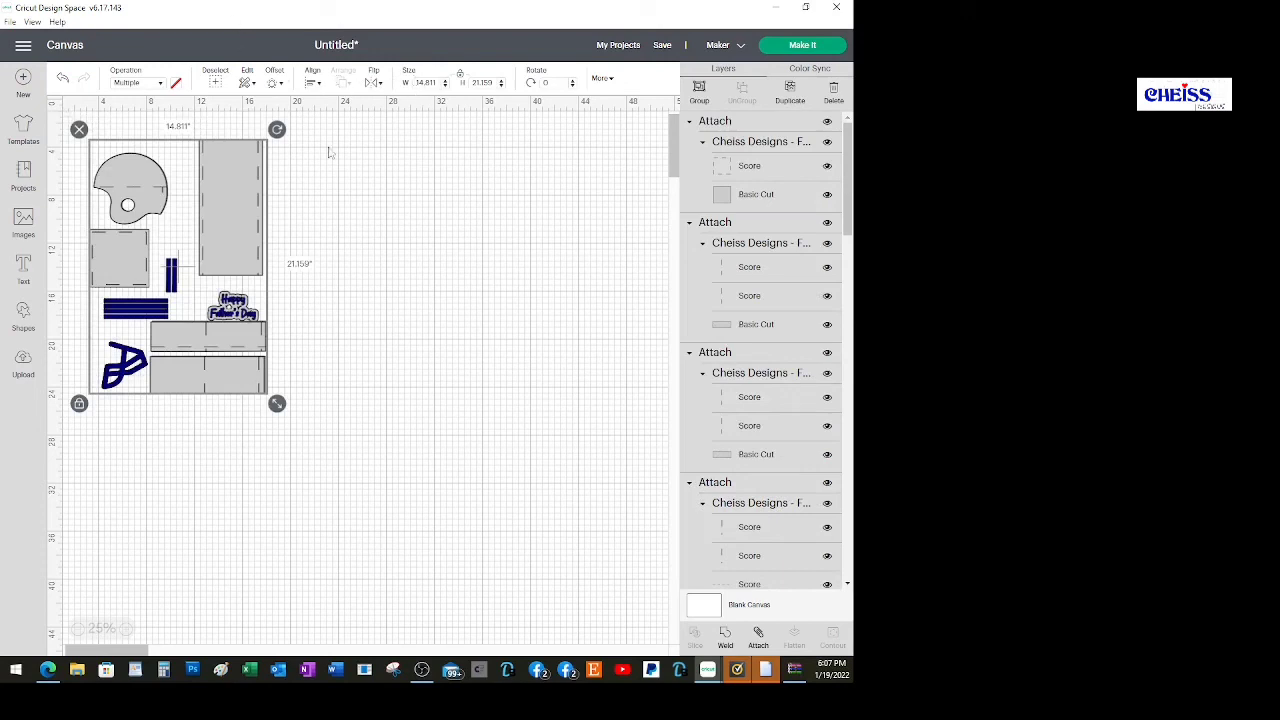
left_click(349, 578)
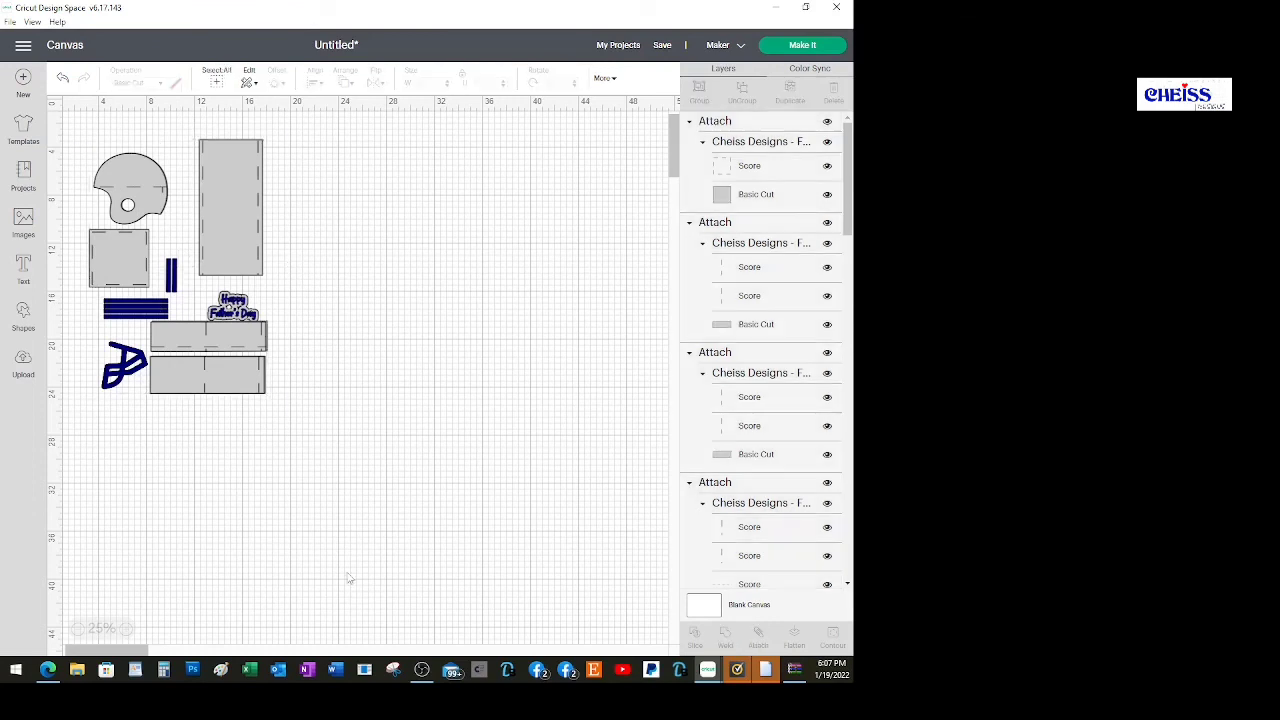
Move the upper helmet piece aside to expose the matching one beneath it, and put it back on the stack.
left_click(143, 182)
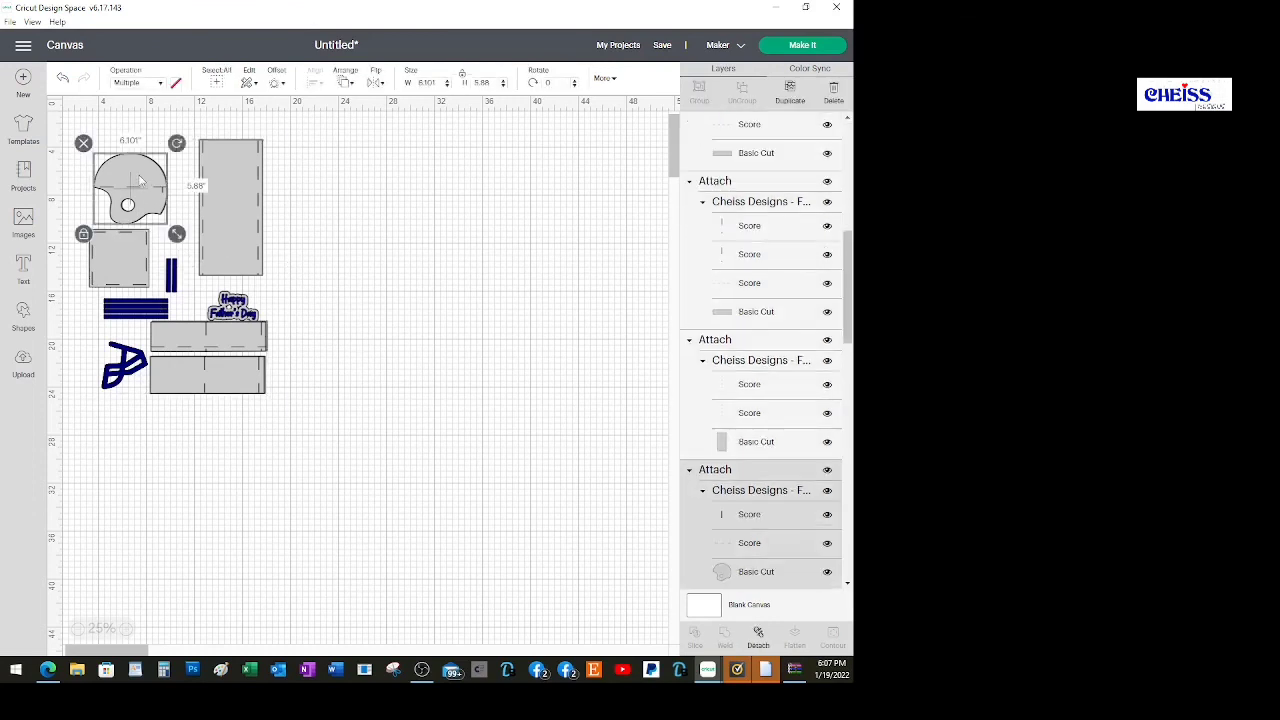
left_click_drag(183, 188, 455, 215)
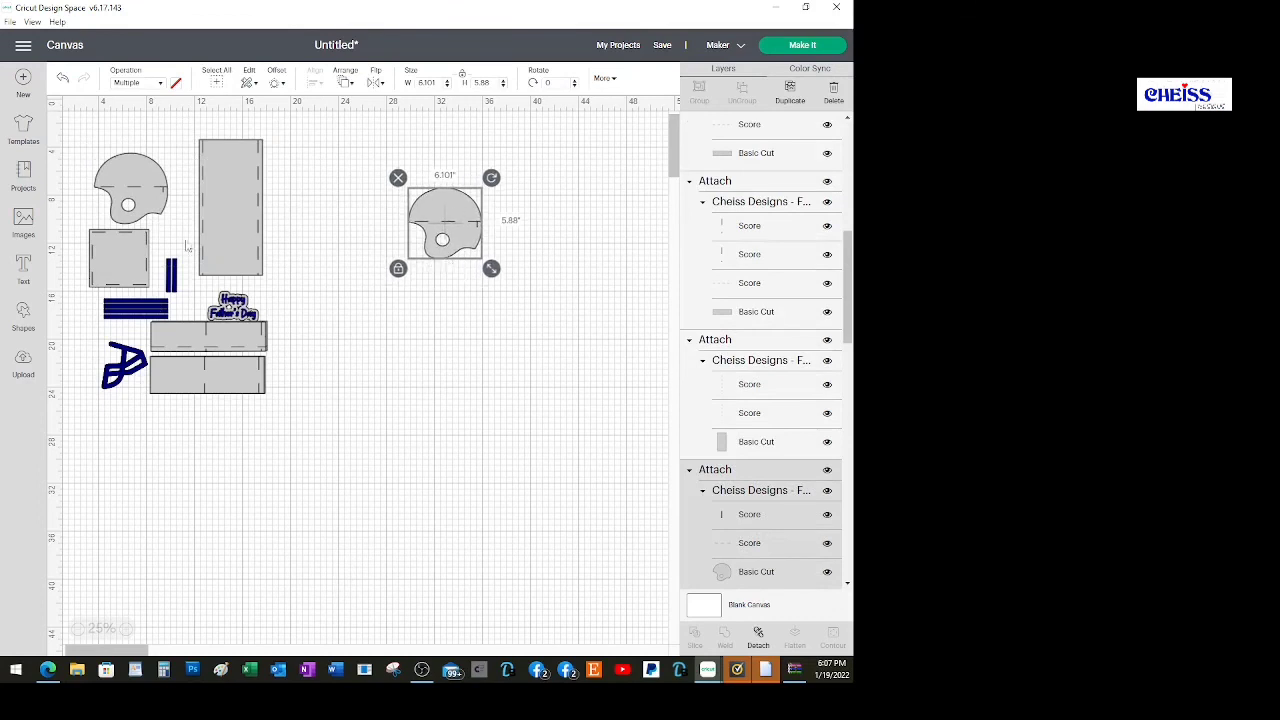
left_click(100, 265)
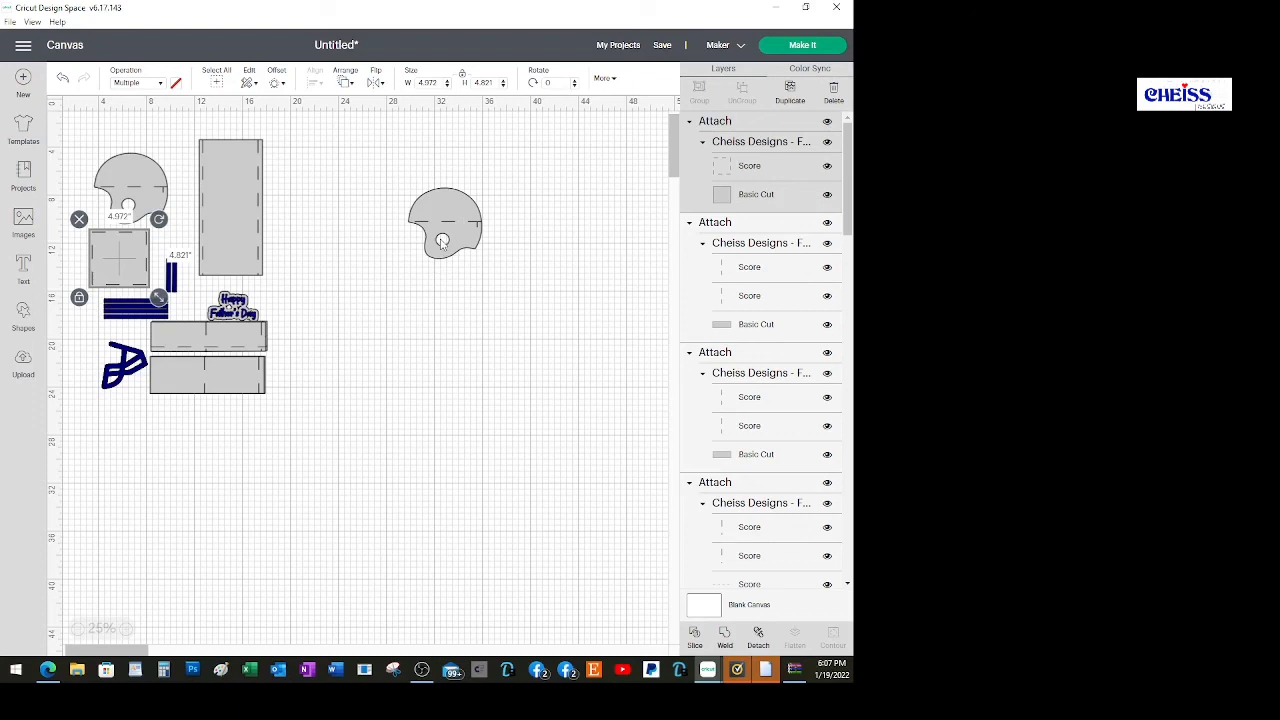
left_click_drag(442, 243, 137, 206)
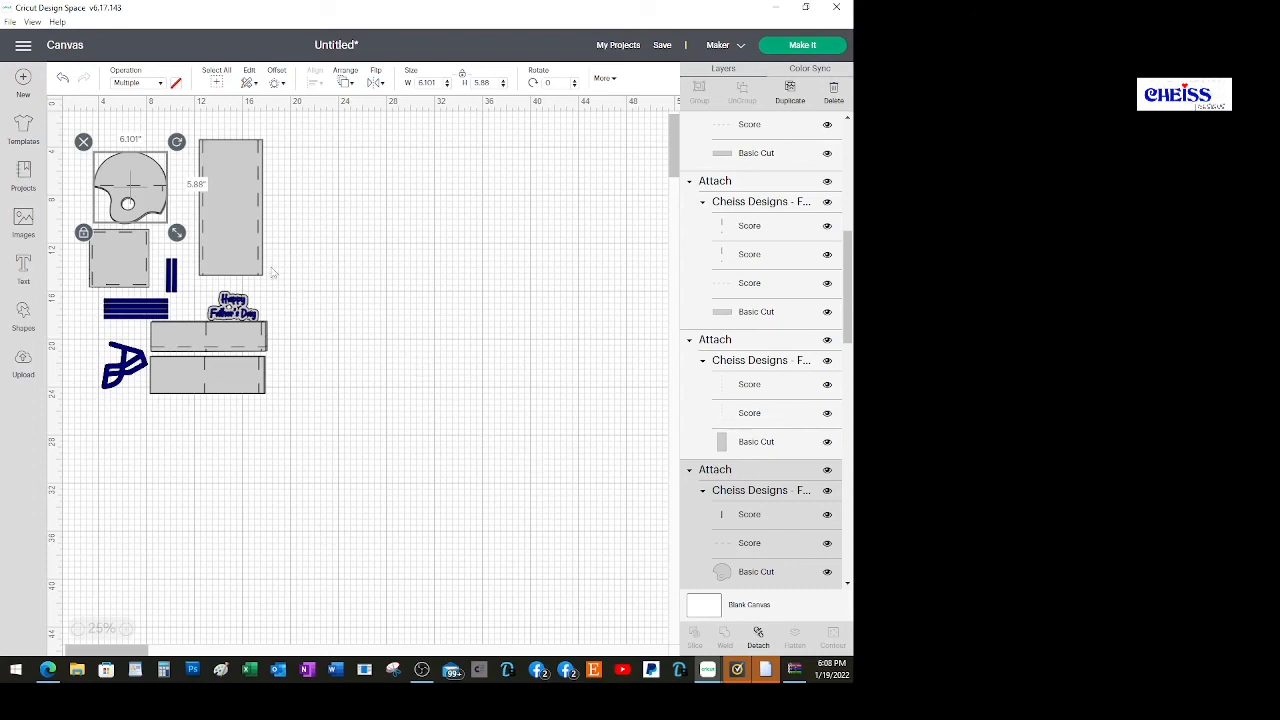
Move the tall panel aside to expose the DAD lettering beneath it, and put it back over the lettering.
left_click_drag(231, 233, 313, 236)
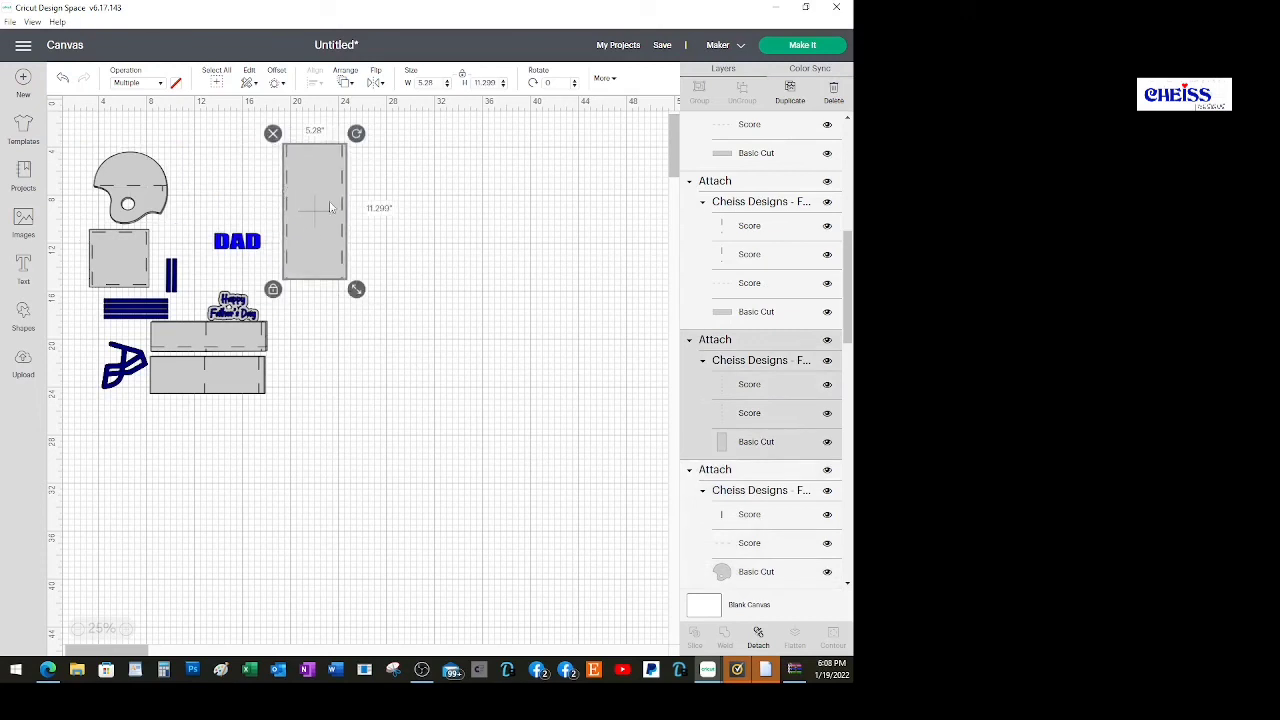
mouse_move(321, 183)
left_mouse_down()
mouse_move(351, 184)
mouse_move(330, 184)
left_mouse_up()
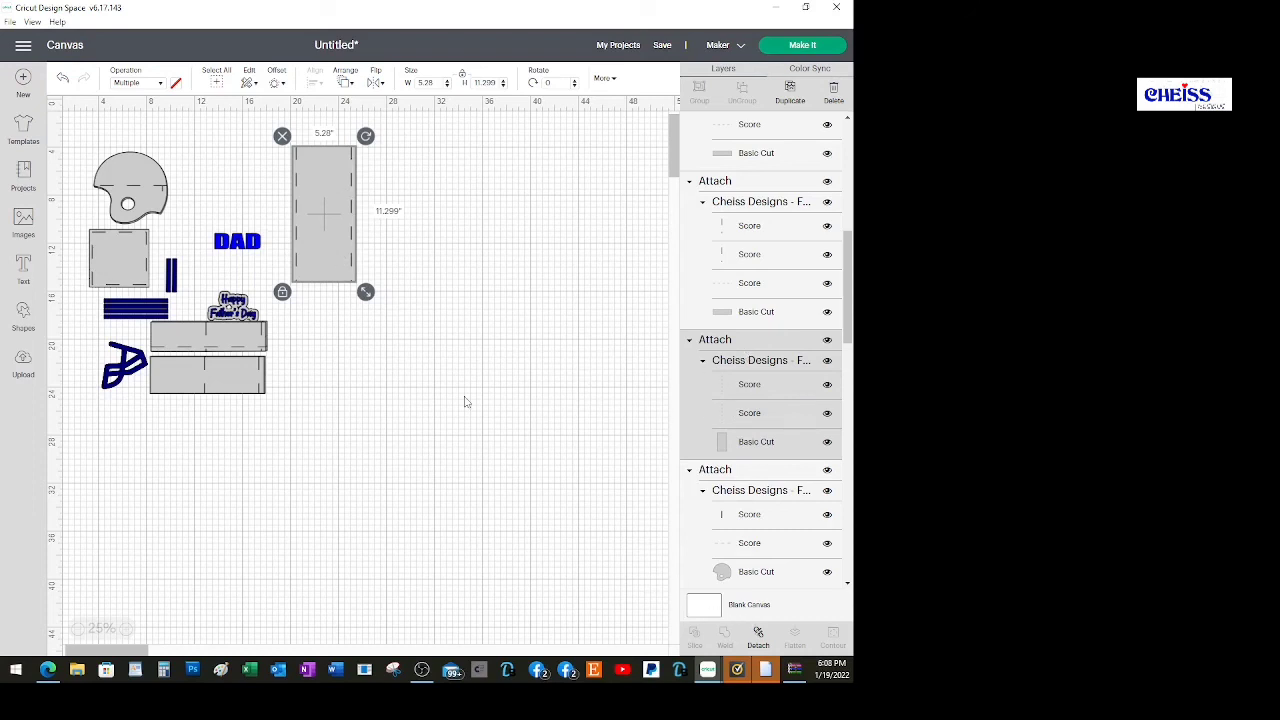
left_click_drag(332, 260, 250, 257)
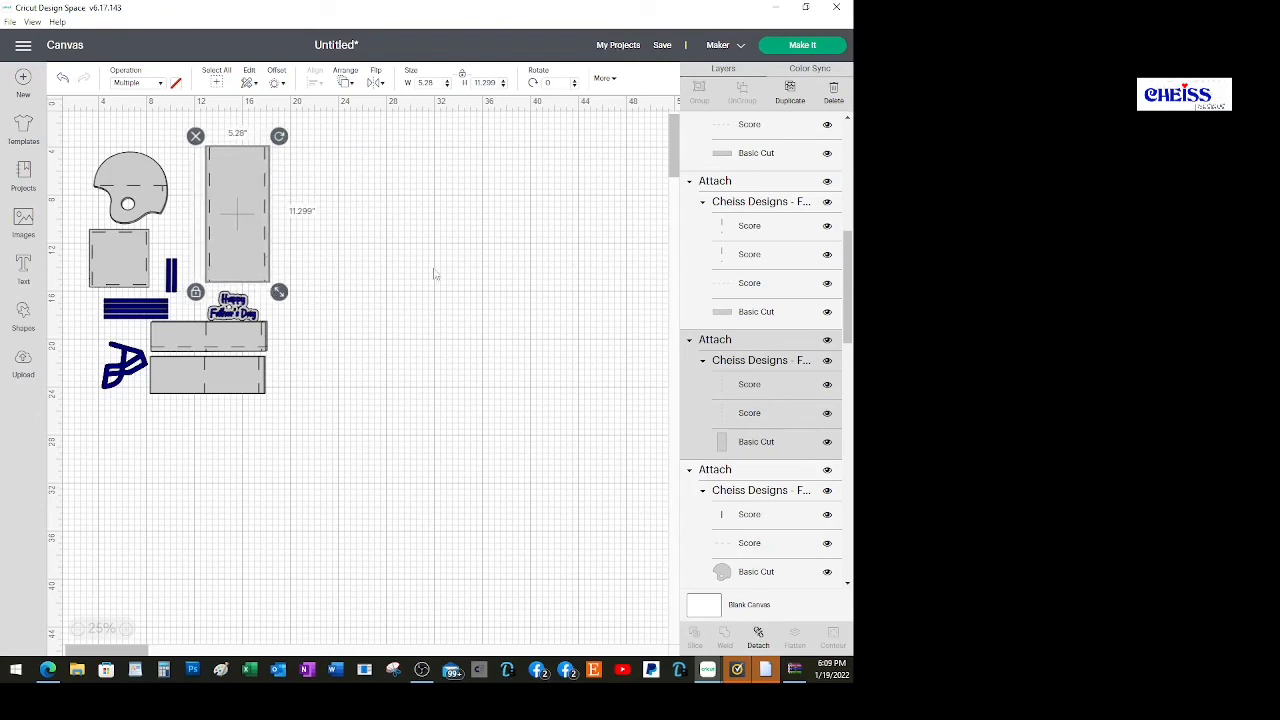
left_click(310, 293)
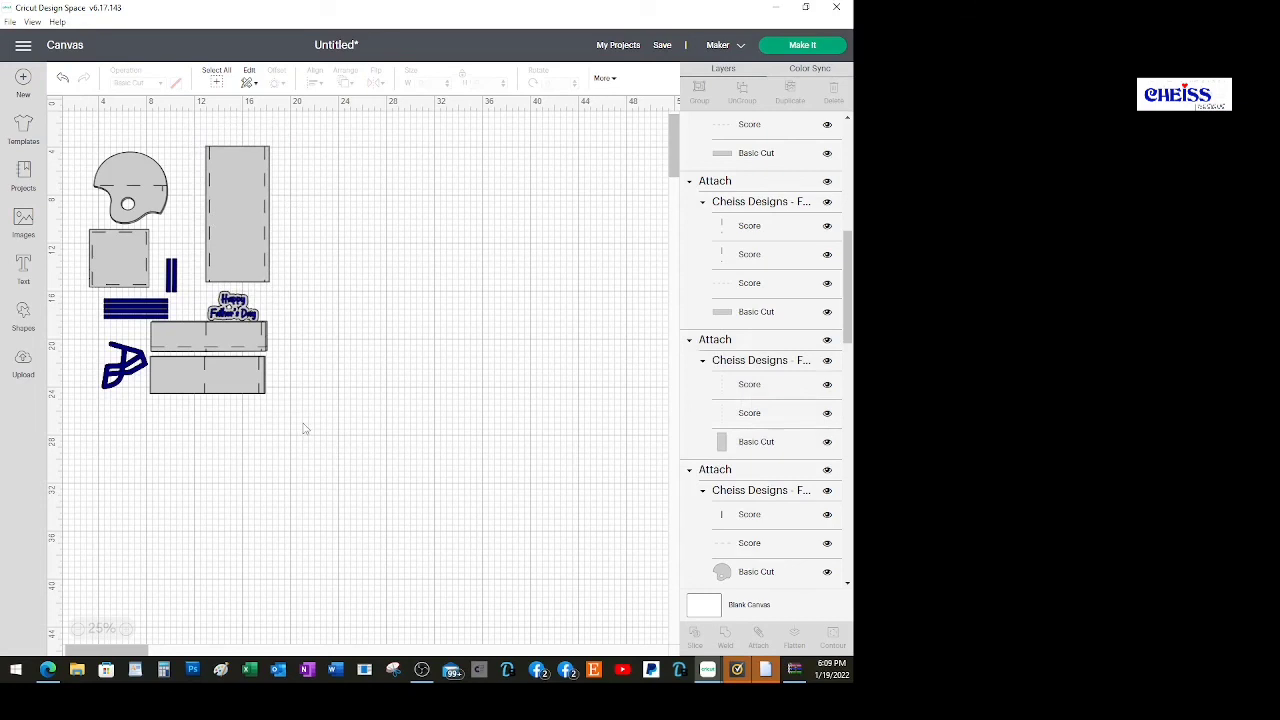
left_click_drag(341, 423, 72, 116)
left_click(473, 484)
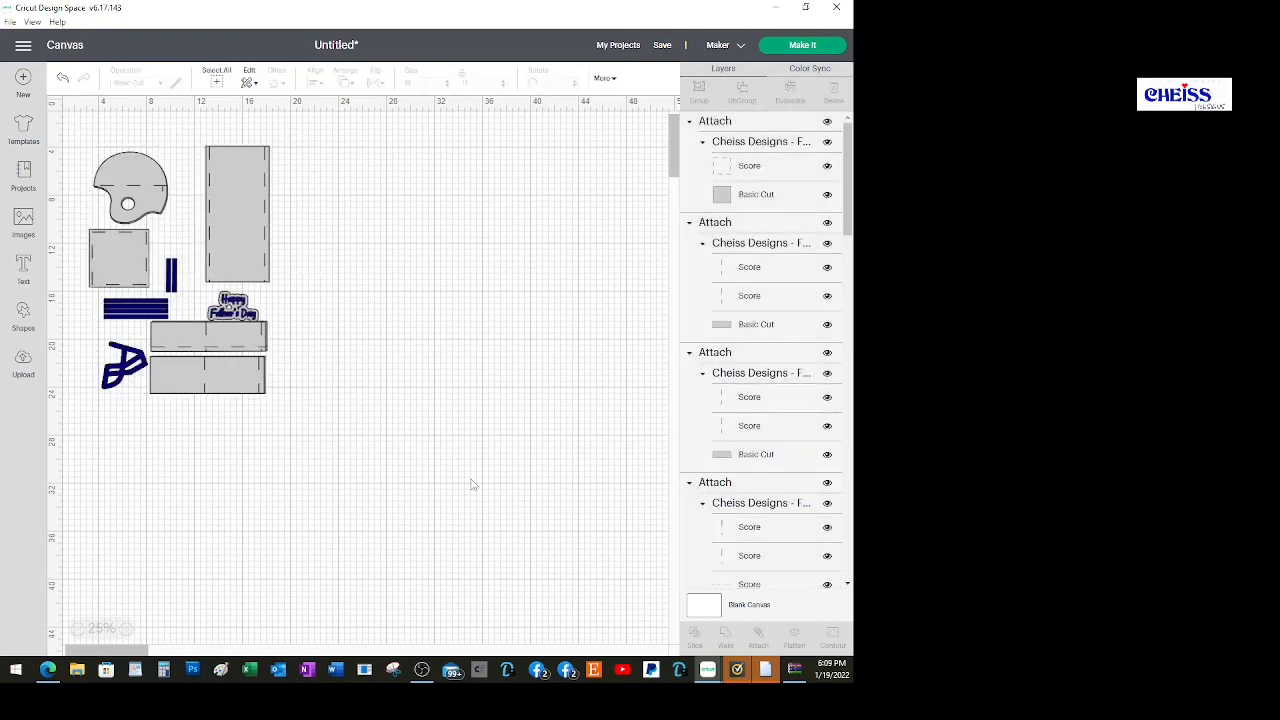